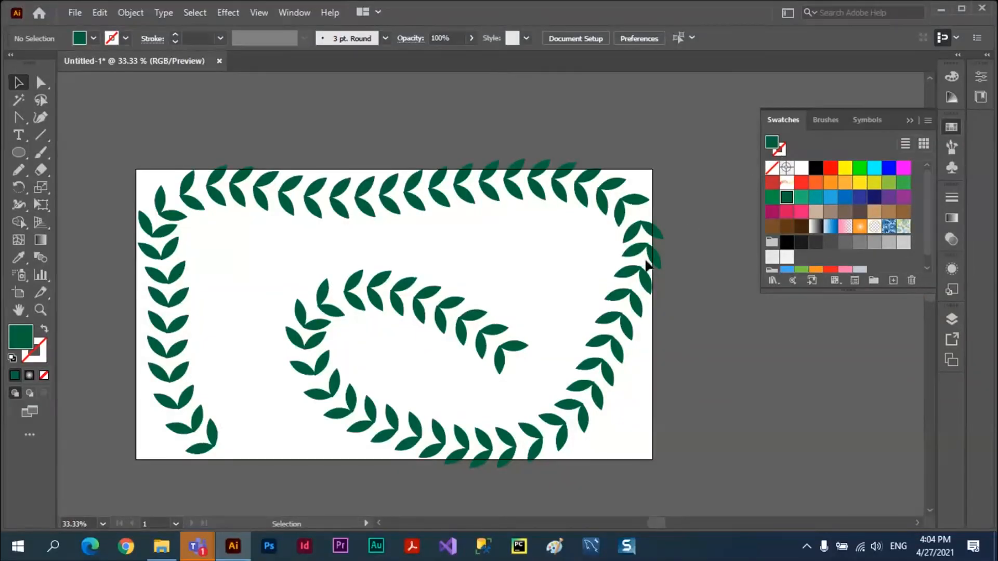
Delete the green leaf-chain blend from the artboard, fit the artboard in the window and collapse the swatches.
key("ctrl")
left_click(647, 266)
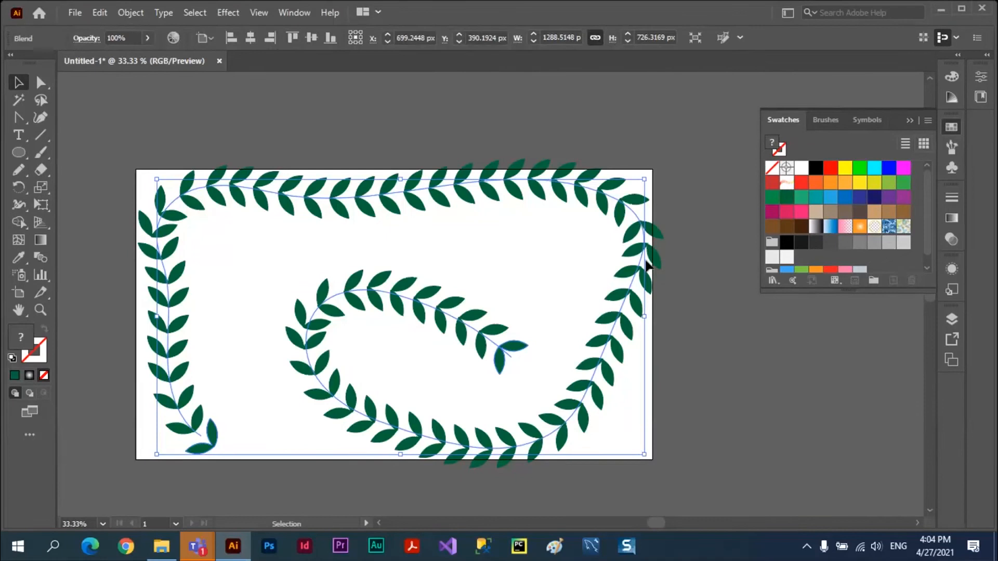
key("Delete")
key("ctrl+0")
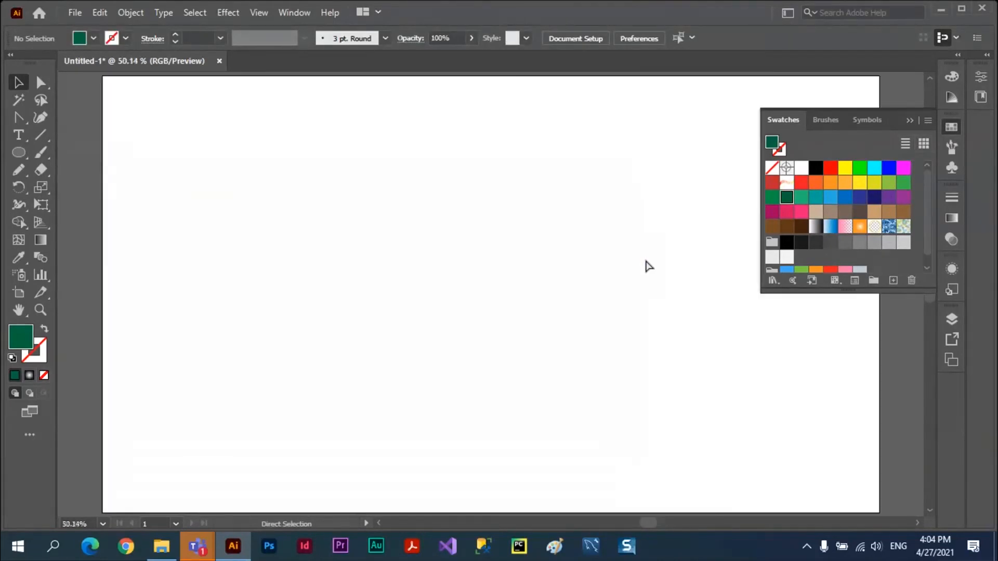
left_click(909, 119)
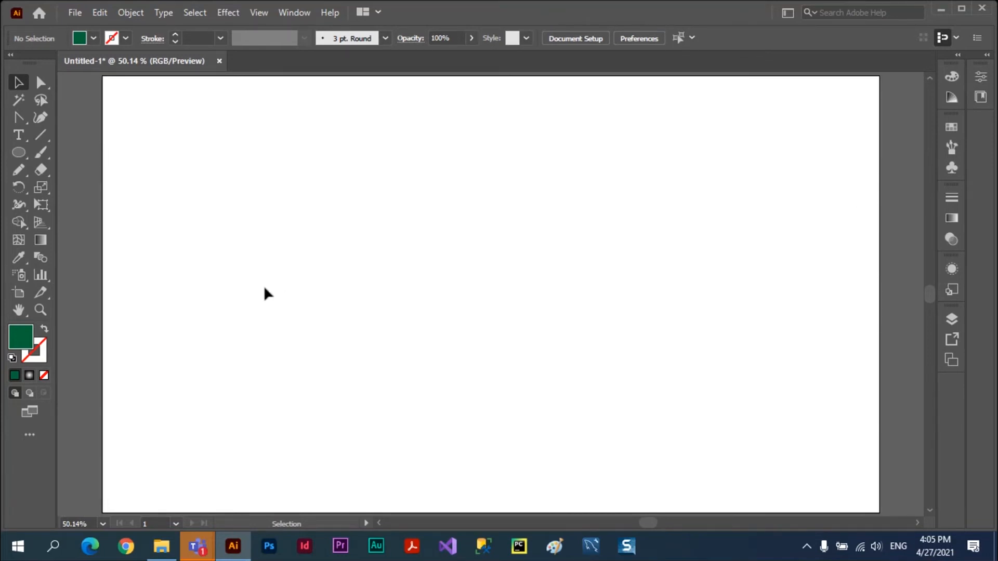
Detach the Layers panel as a floating panel over the artboard's edge and lengthen it.
left_click(951, 319)
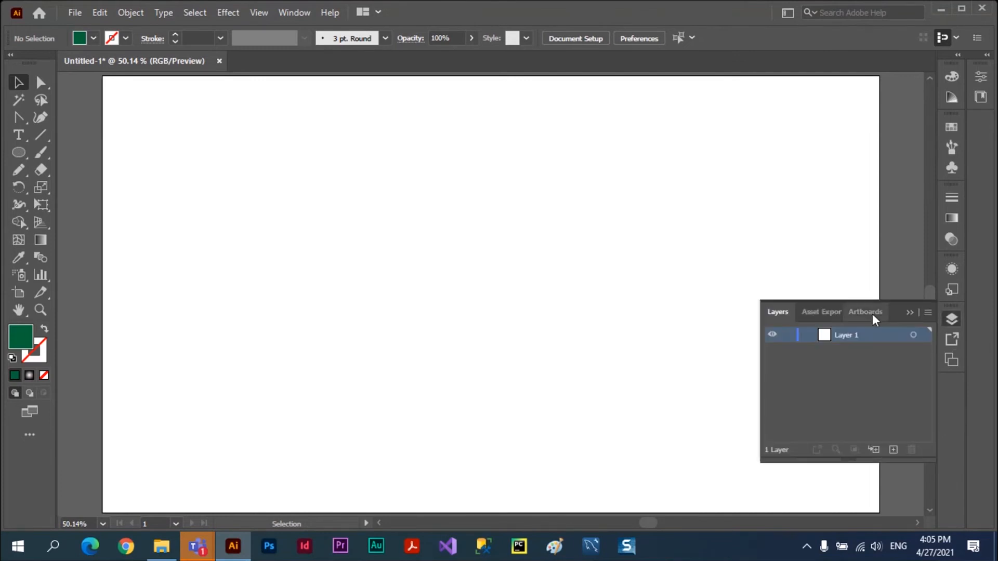
left_click_drag(780, 311, 664, 136)
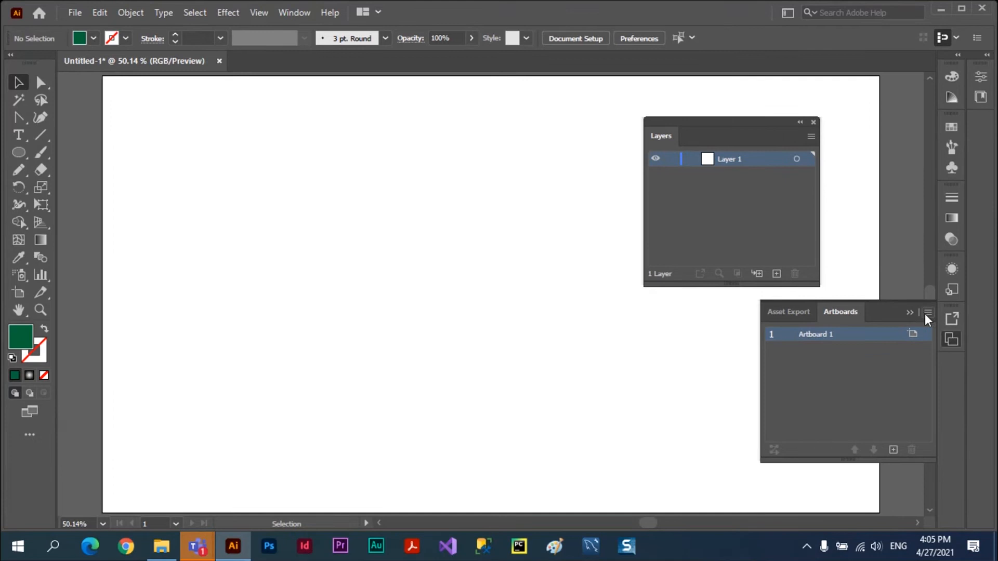
left_click(909, 312)
left_click_drag(752, 121, 852, 106)
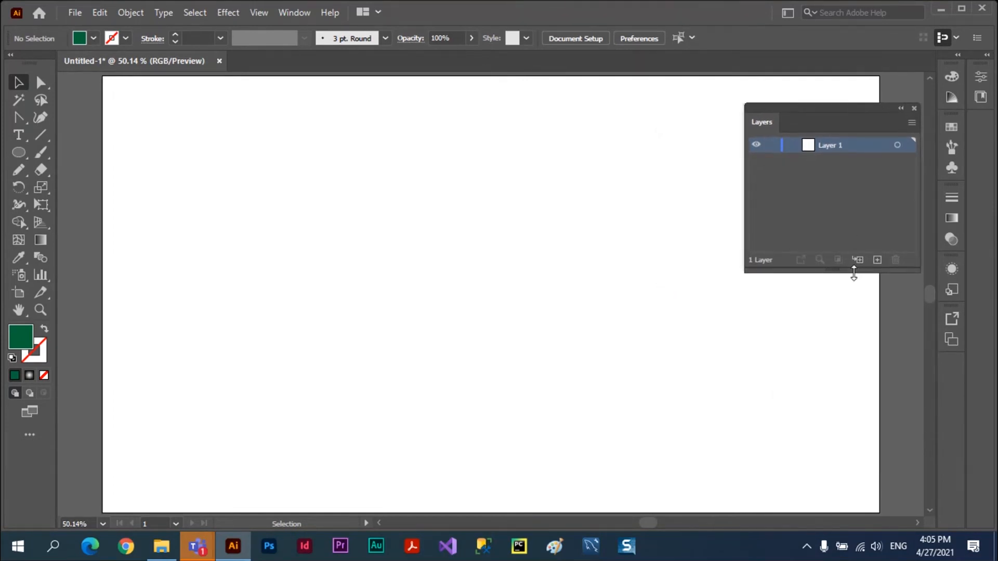
left_click_drag(853, 272, 817, 457)
mouse_move(836, 114)
left_mouse_down()
mouse_move(806, 115)
mouse_move(819, 110)
left_mouse_up()
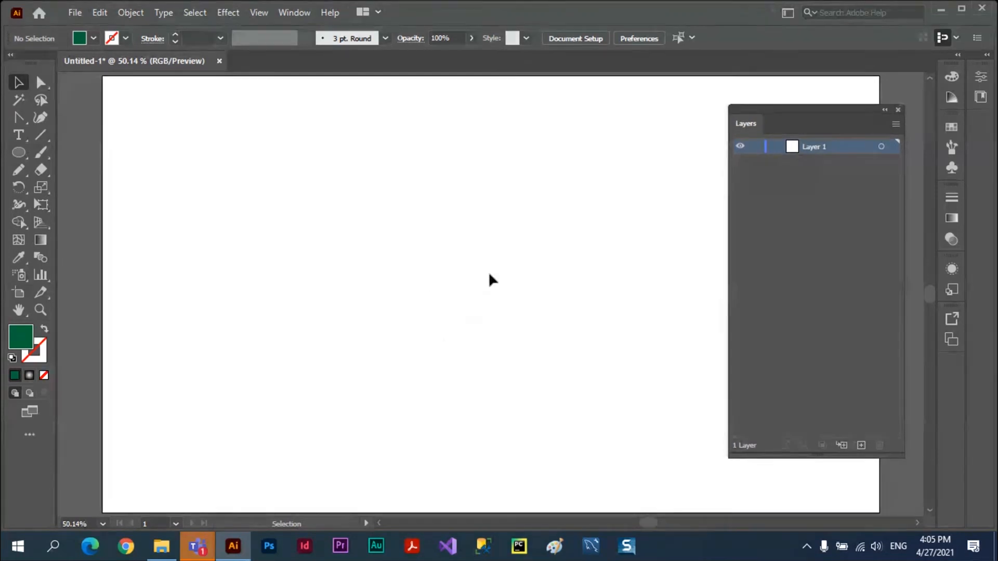
left_click(18, 154)
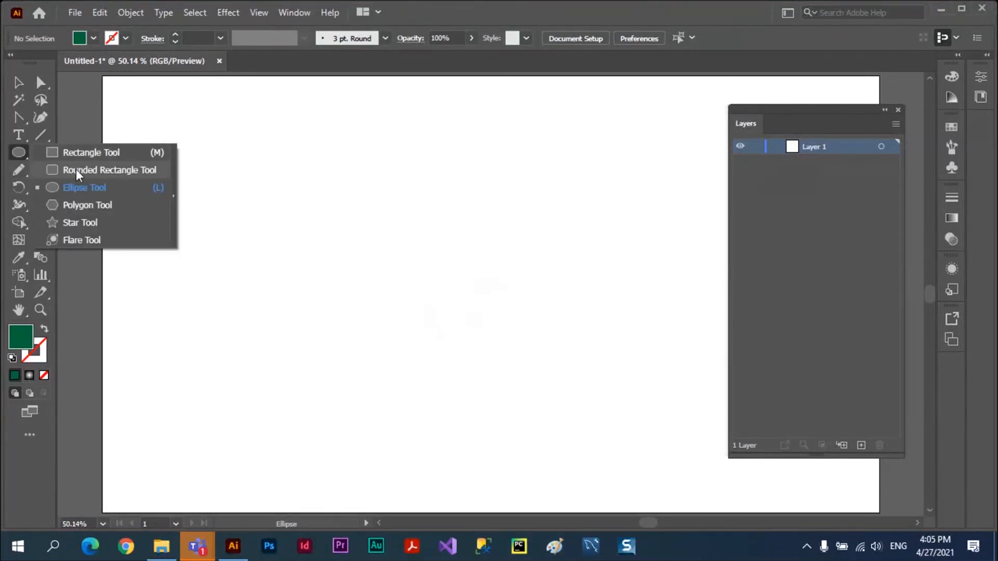
left_click(73, 153)
left_click_drag(292, 278, 645, 453)
left_click(951, 128)
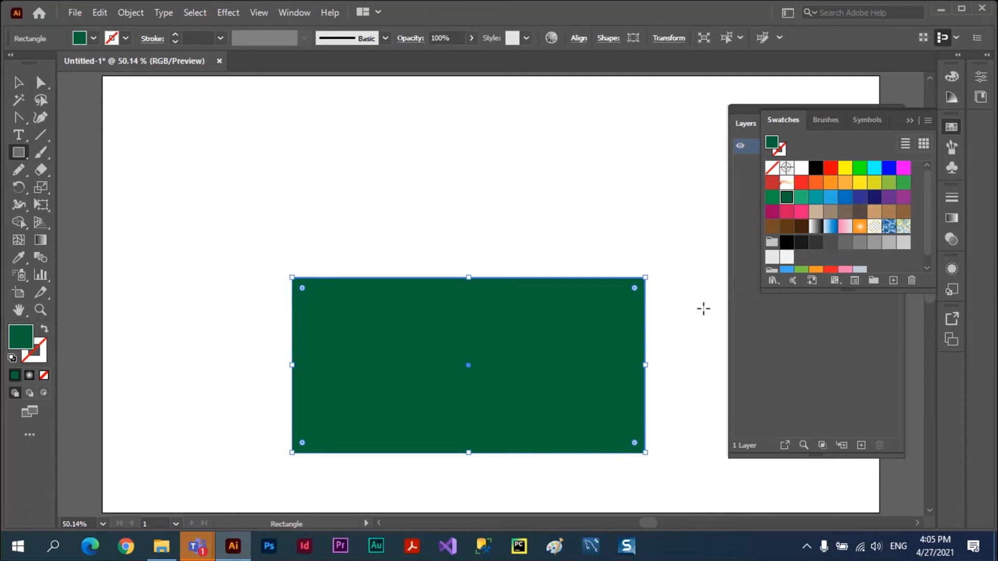
key("Delete")
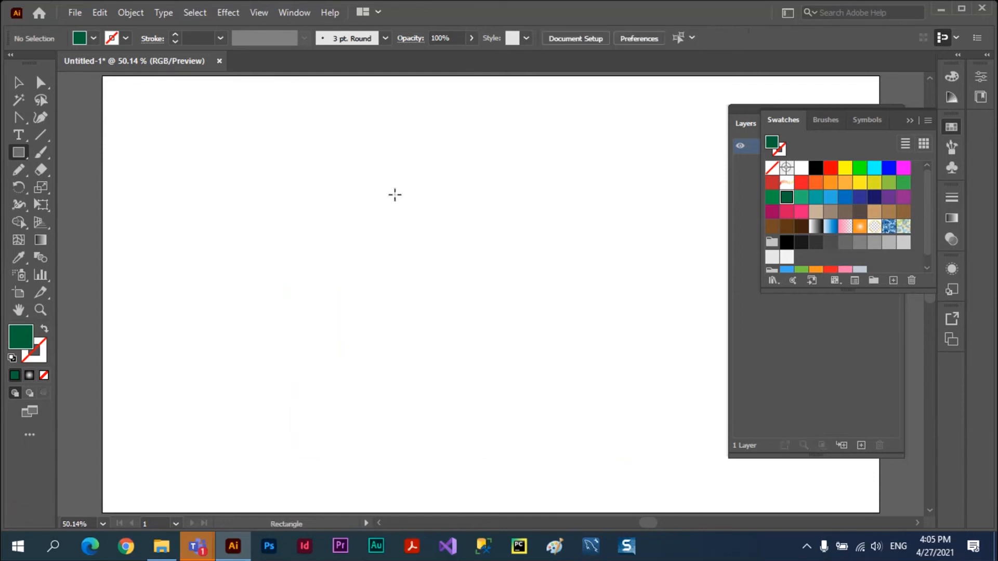
Draw a large dark green ellipse filling most of the artboard's height.
left_click(18, 154)
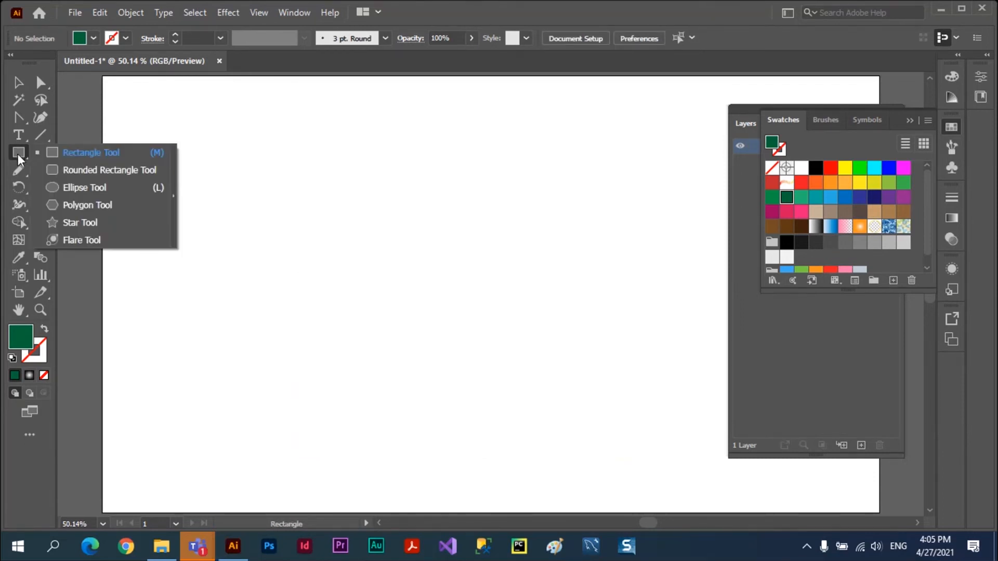
left_click(73, 190)
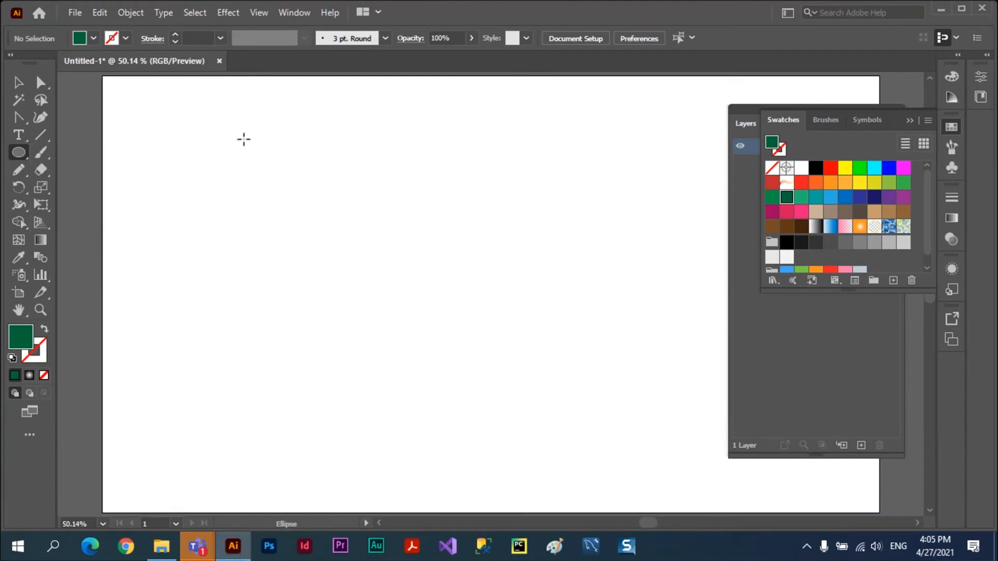
left_click_drag(243, 138, 688, 473)
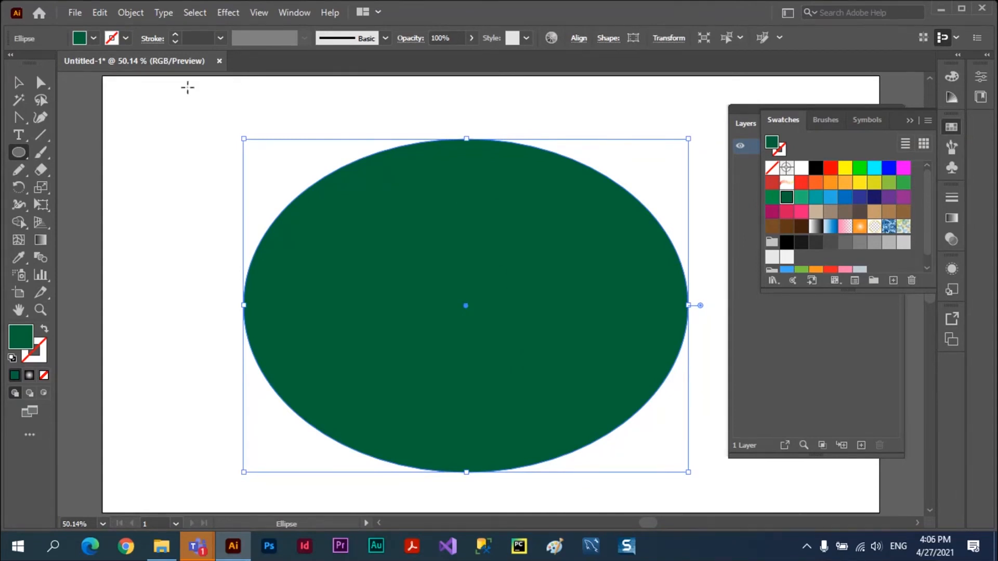
Give the ellipse a red 10 pt stroke.
left_click(175, 35)
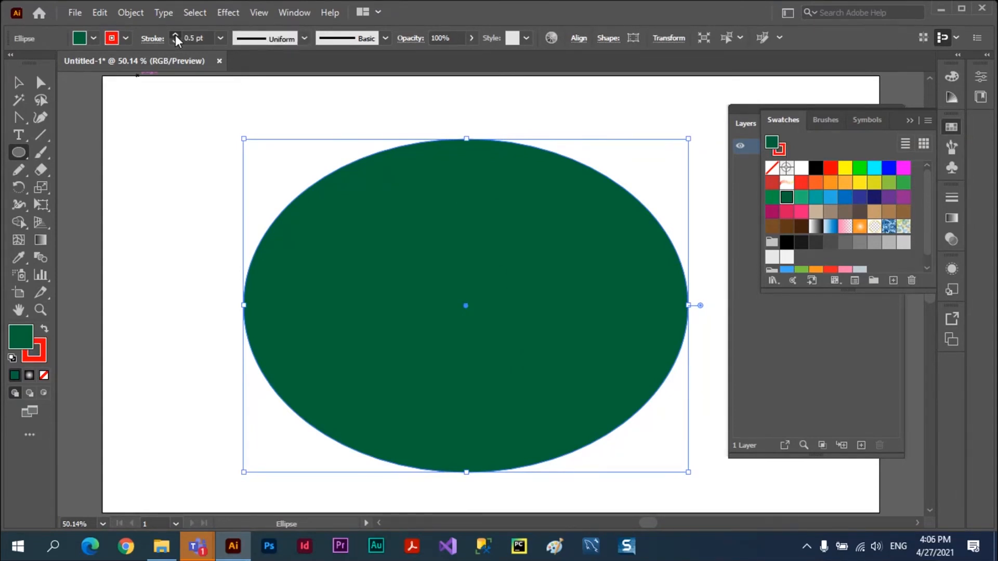
left_click(175, 35)
left_click(176, 35)
left_click(176, 35)
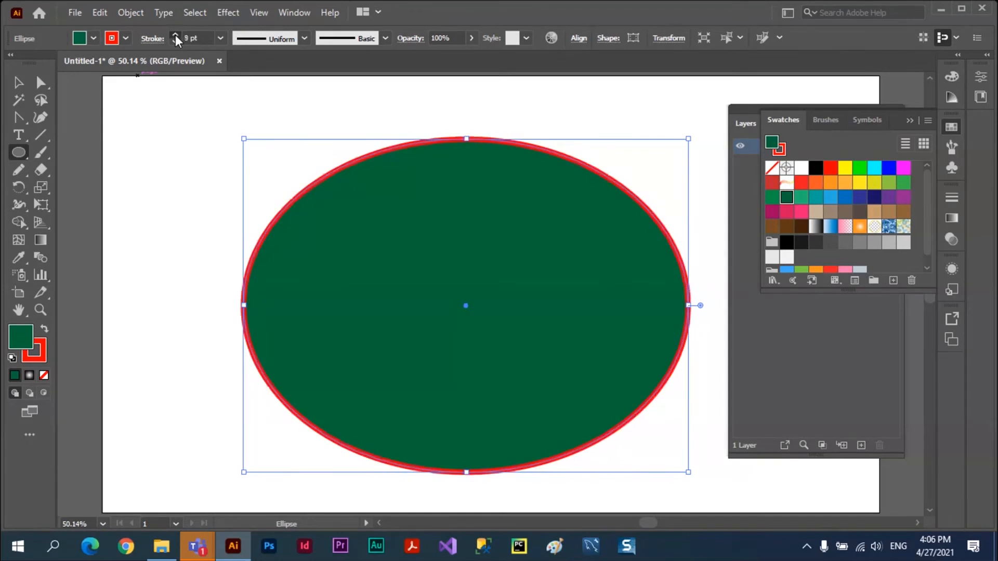
left_click(175, 35)
left_click(176, 41)
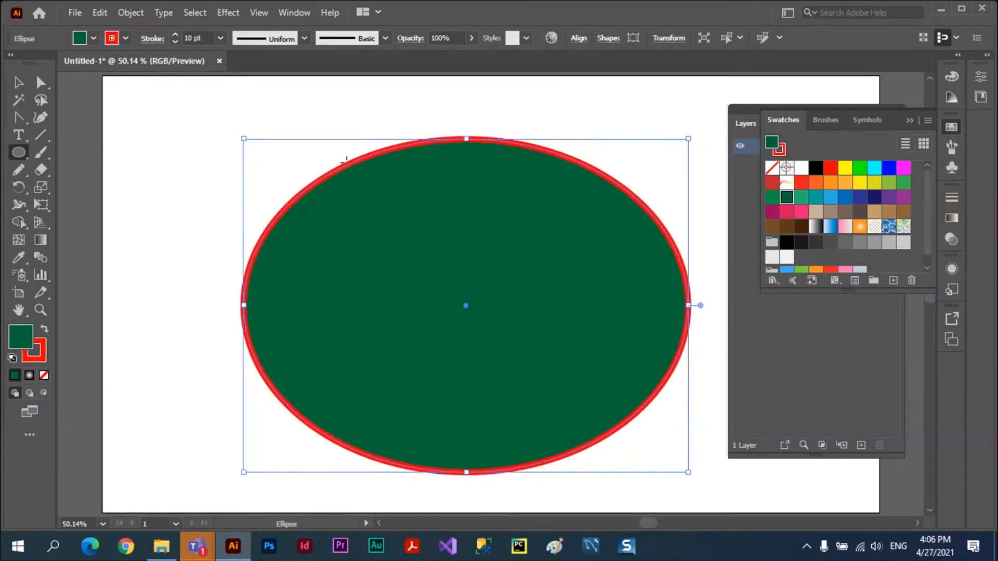
Fill the ellipse with cyan and move it slightly toward the artboard's upper left.
left_click(20, 83)
left_click(158, 109)
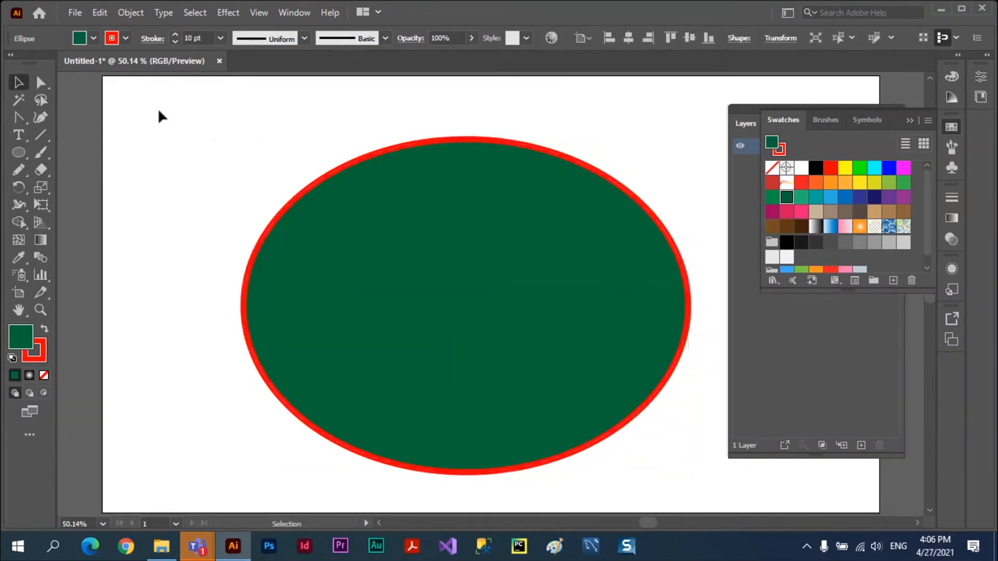
left_click(413, 224)
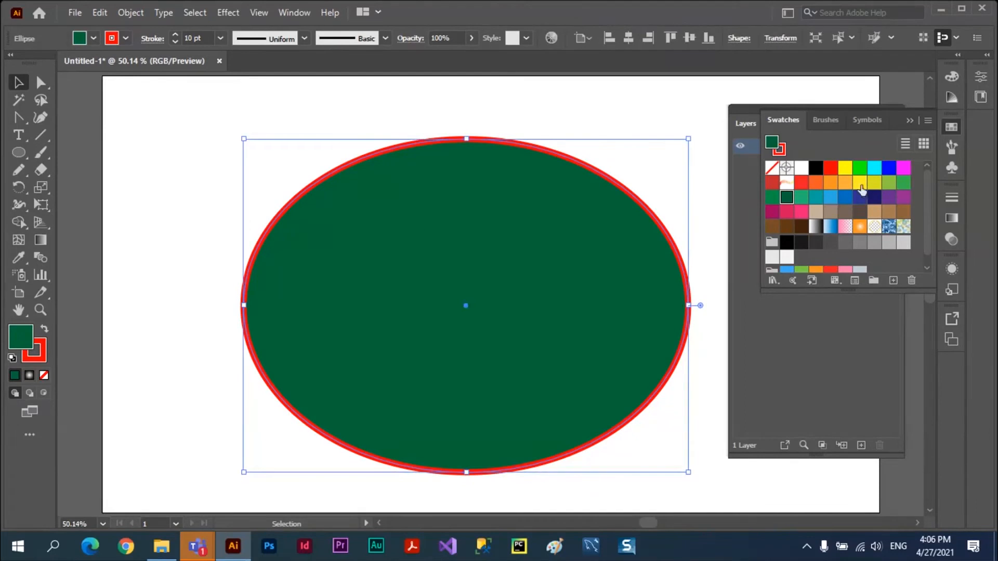
left_click(873, 168)
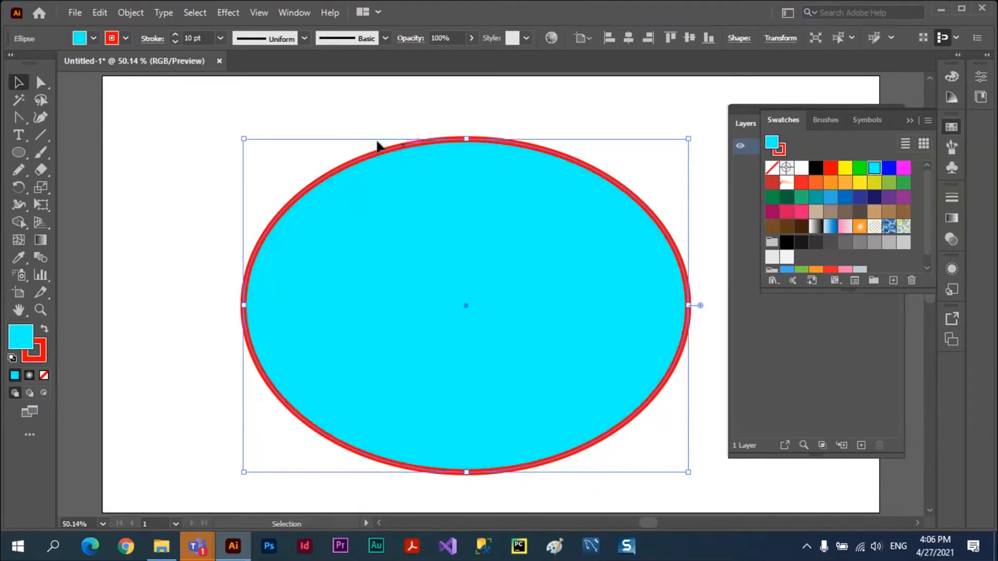
left_click(295, 140)
left_click_drag(502, 172, 478, 177)
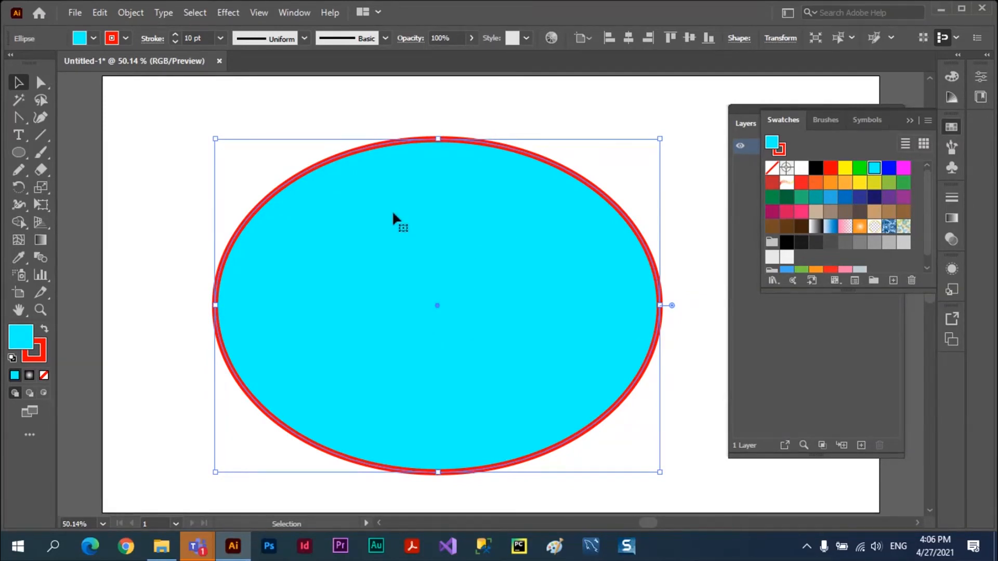
mouse_move(392, 210)
left_mouse_down()
mouse_move(357, 268)
mouse_move(414, 227)
mouse_move(388, 214)
mouse_move(404, 201)
left_mouse_up()
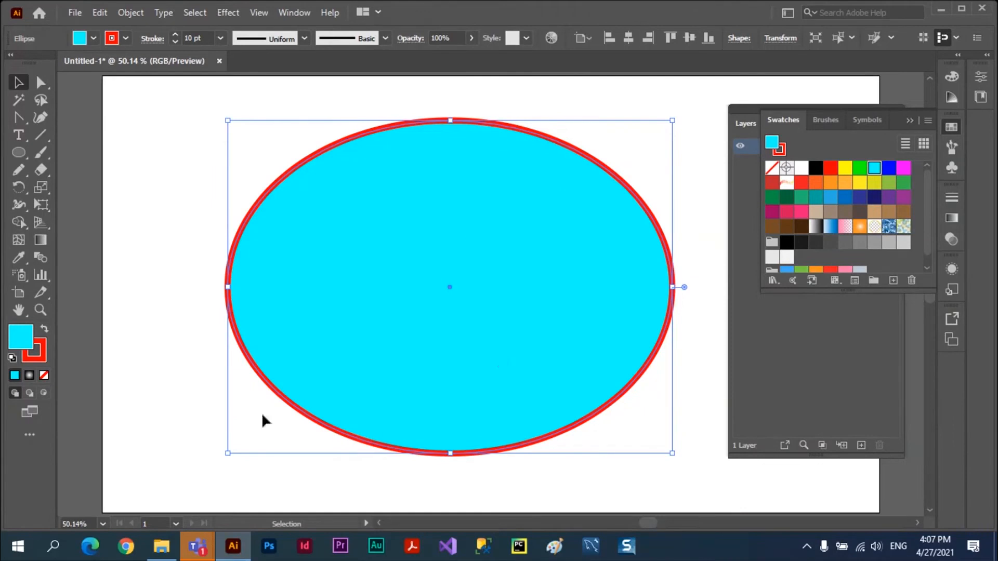
Turn on Draw Inside mode for the ellipse and shift the ellipse slightly to the left.
left_click(45, 394)
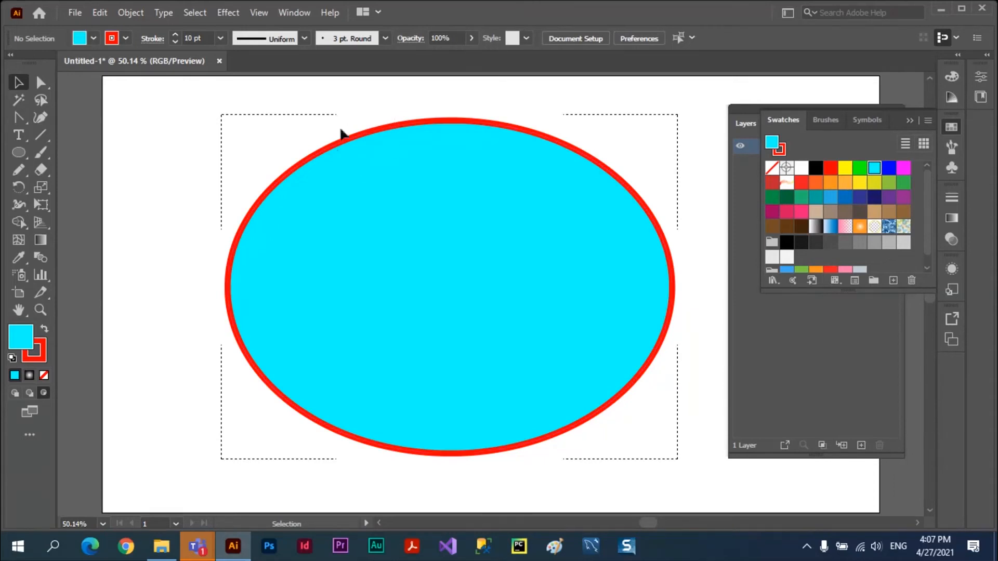
mouse_move(338, 147)
left_mouse_down()
mouse_move(345, 162)
mouse_move(280, 149)
mouse_move(322, 146)
left_mouse_up()
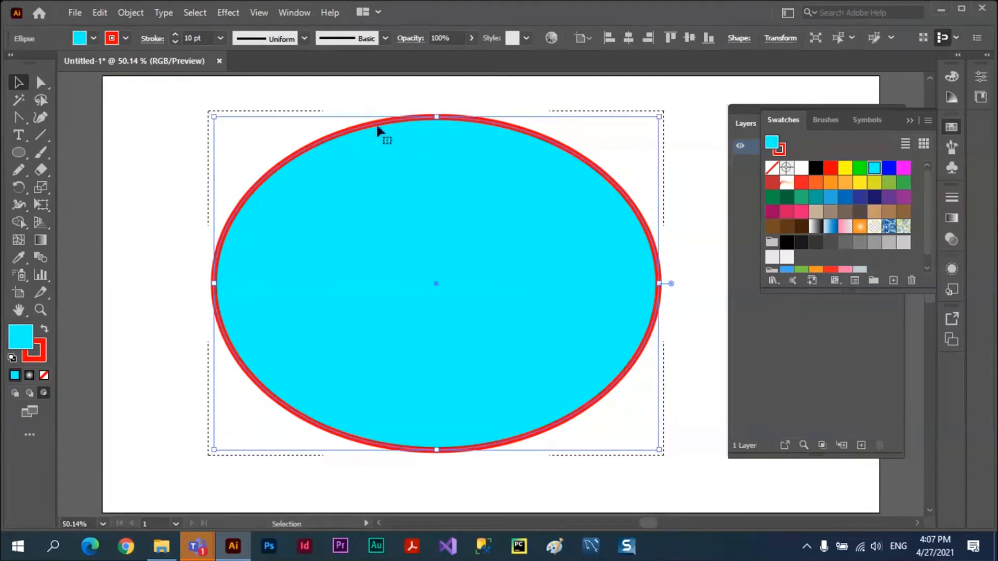
left_click(281, 101)
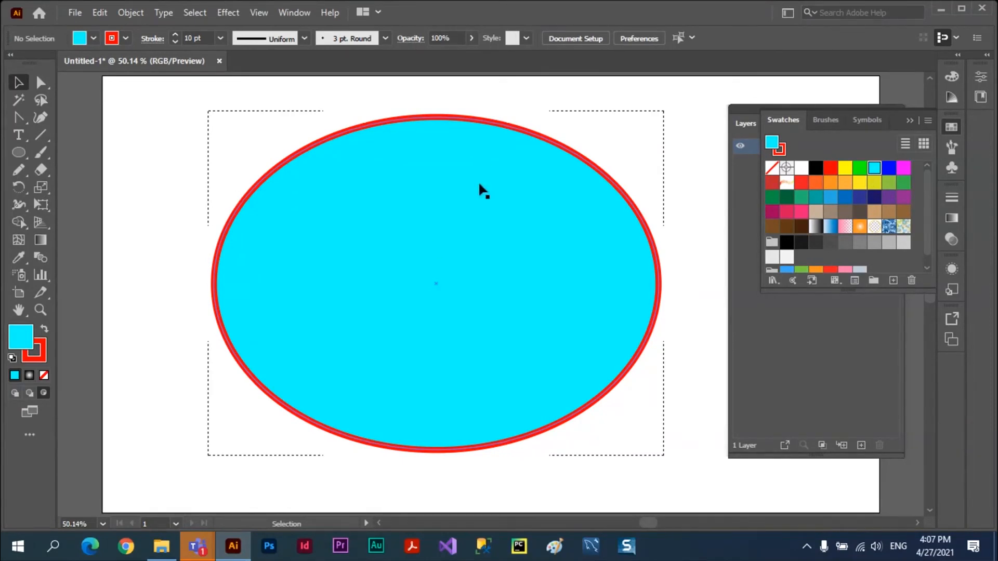
left_click(45, 392)
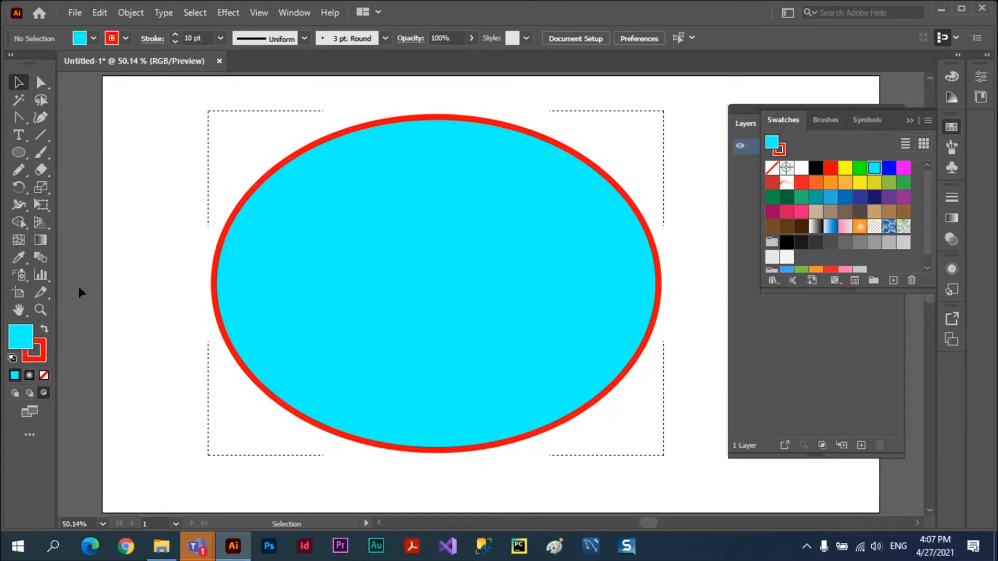
Draw a closed three-peak mountain shape across the ellipse with the Pencil tool, filled purple with no stroke.
left_click(18, 171)
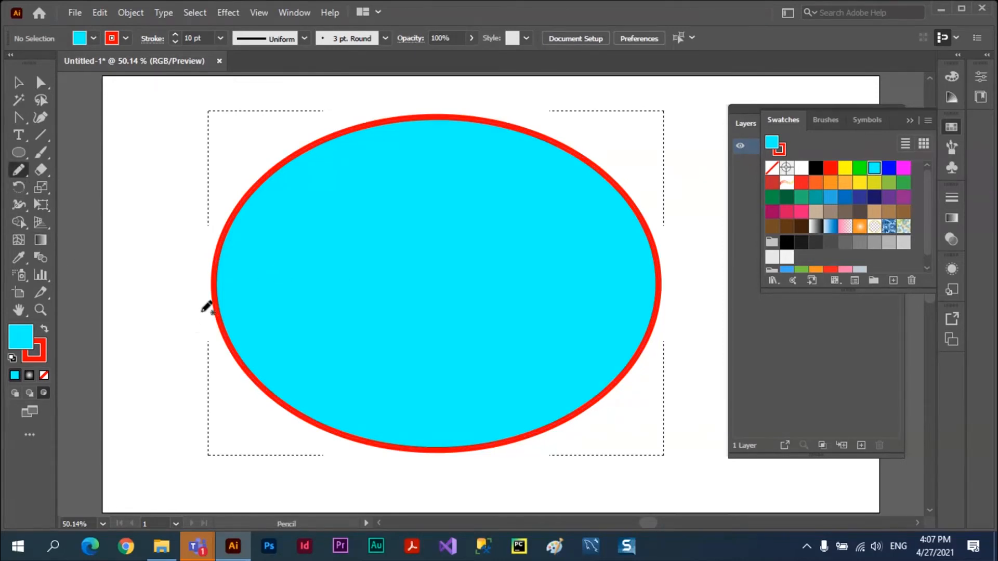
mouse_move(187, 341)
left_mouse_down()
mouse_move(227, 324)
mouse_move(315, 221)
mouse_move(384, 302)
mouse_move(502, 270)
mouse_move(536, 313)
mouse_move(590, 233)
mouse_move(707, 363)
mouse_move(654, 433)
mouse_move(555, 471)
mouse_move(446, 485)
mouse_move(348, 476)
mouse_move(242, 430)
mouse_move(188, 338)
left_mouse_up()
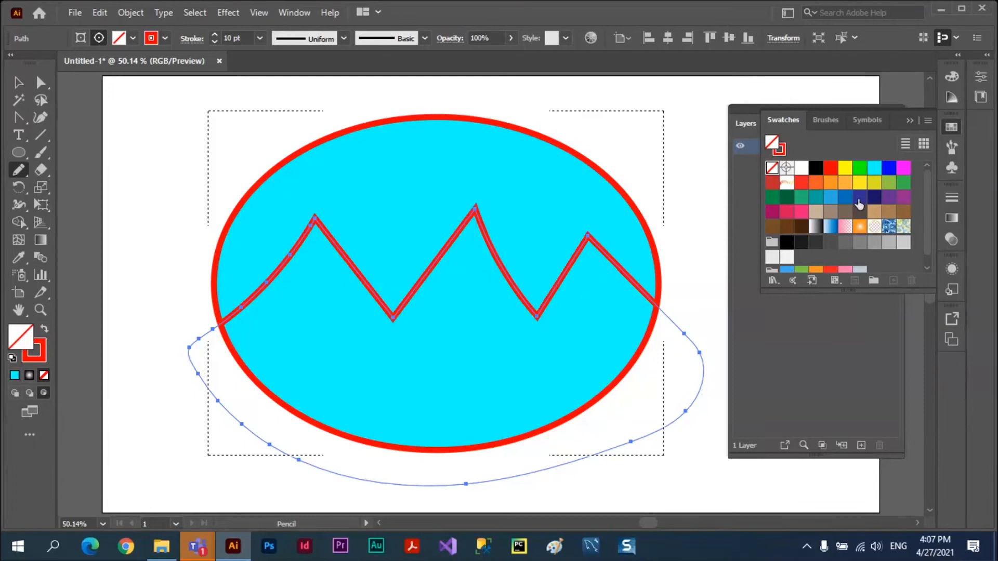
left_click(888, 198)
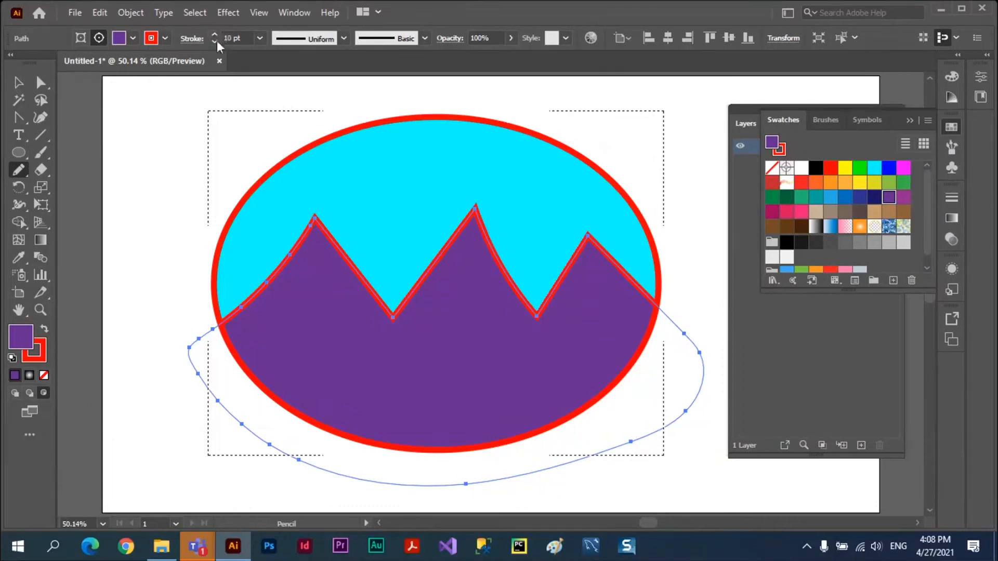
left_click(165, 38)
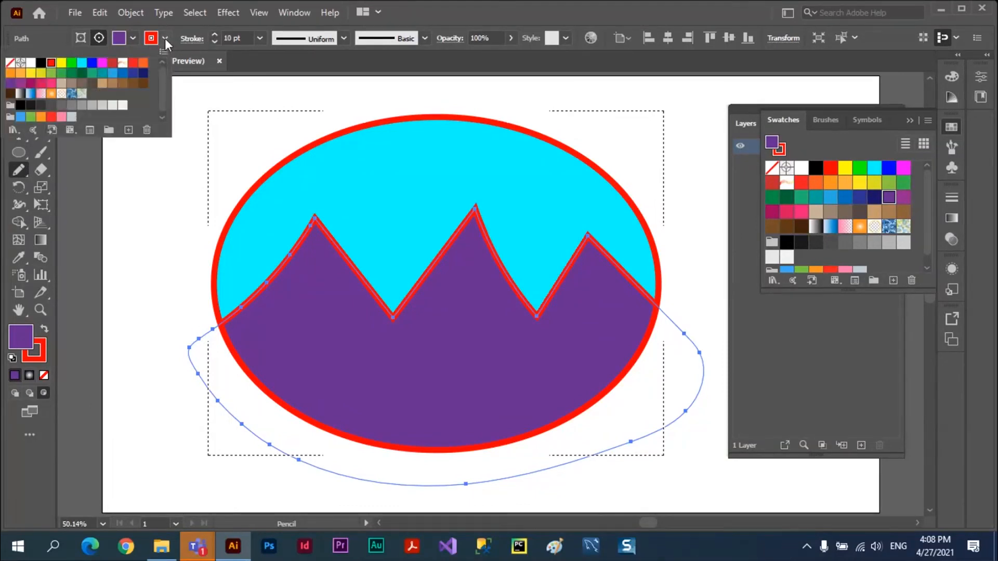
left_click(9, 62)
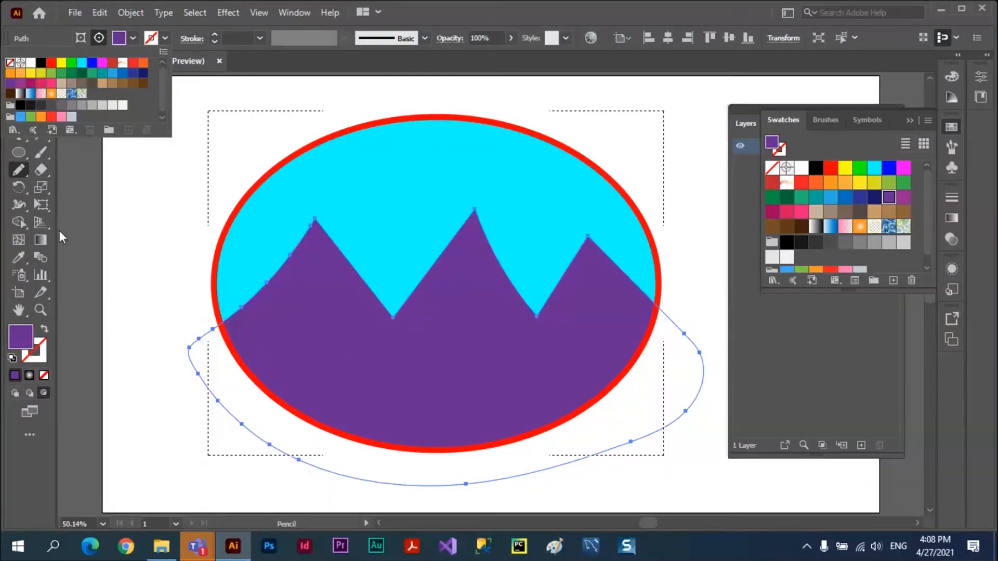
Draw a closed water shape over the lower part of the ellipse with the Pencil tool and fill it blue.
left_click(18, 171)
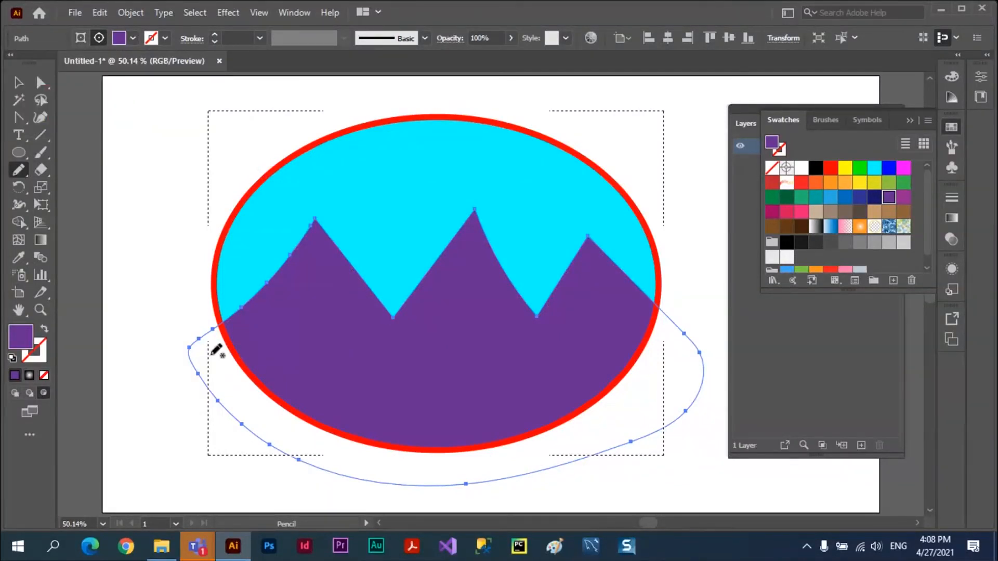
mouse_move(211, 355)
left_mouse_down()
mouse_move(292, 352)
mouse_move(514, 337)
mouse_move(658, 350)
mouse_move(620, 413)
mouse_move(535, 458)
mouse_move(480, 469)
mouse_move(334, 454)
mouse_move(268, 416)
mouse_move(216, 354)
left_mouse_up()
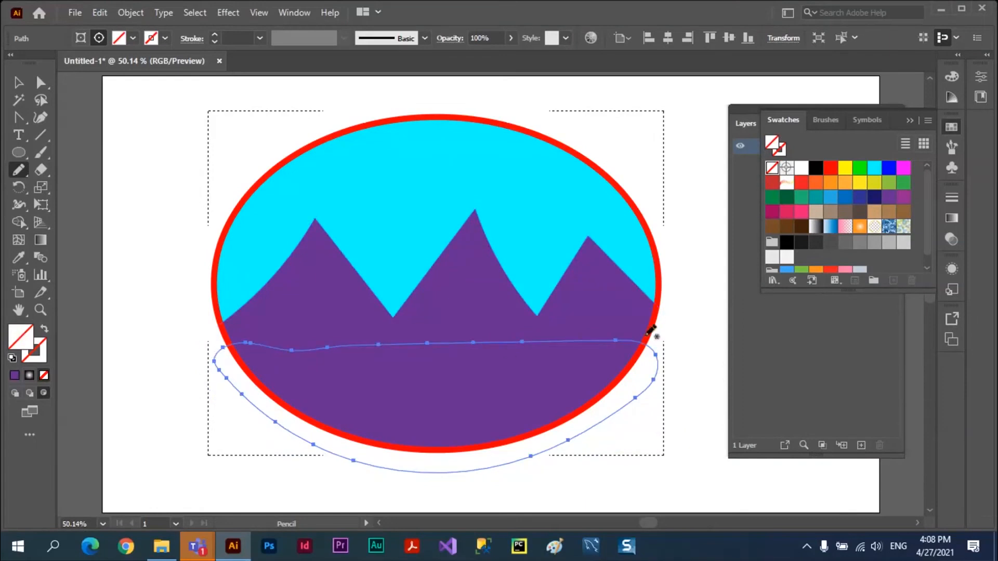
left_click(829, 196)
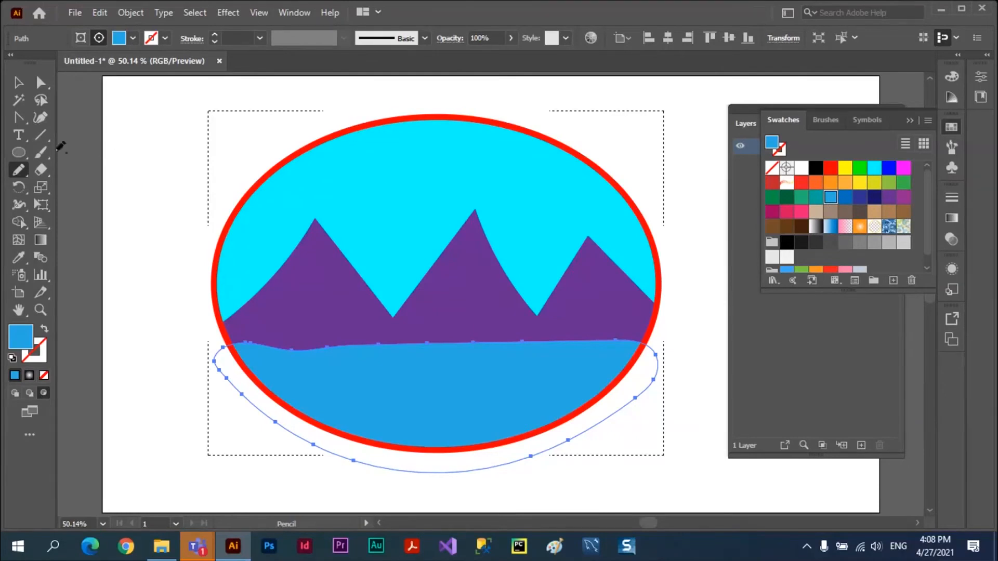
Draw a yellow sun circle above the mountains, overlapping the ellipse's upper-left edge.
left_click(19, 152)
left_click_drag(409, 207, 313, 108)
left_click(845, 168)
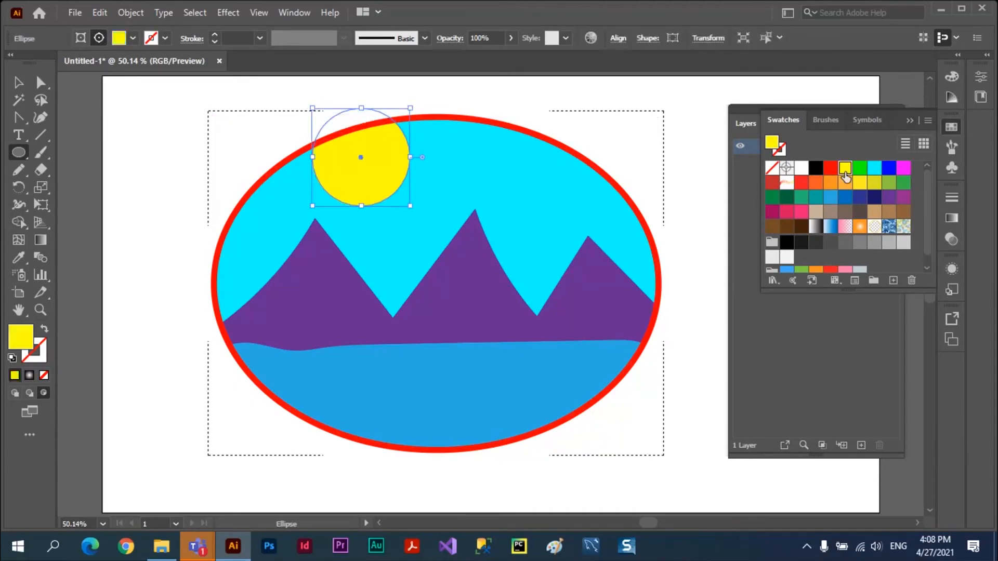
left_click(18, 83)
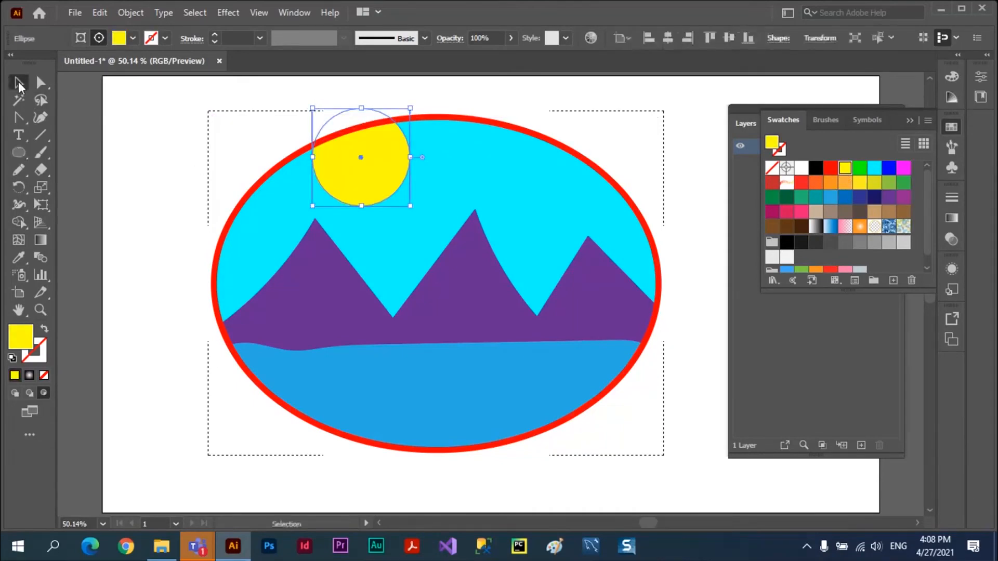
Return to Draw Normal mode and move the clipped landscape around the artboard, leaving it slightly right of its original place.
left_click(261, 142)
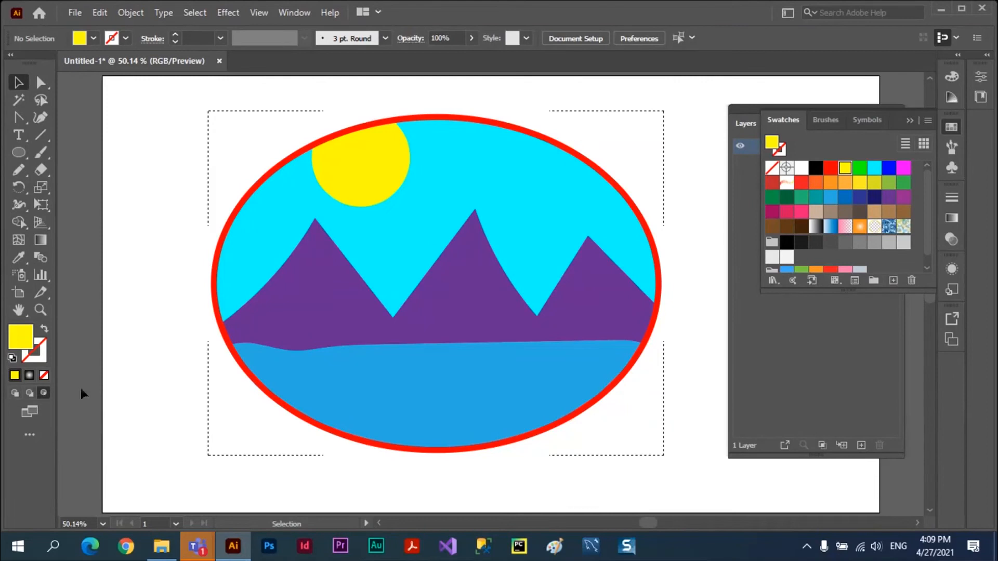
left_click(14, 394)
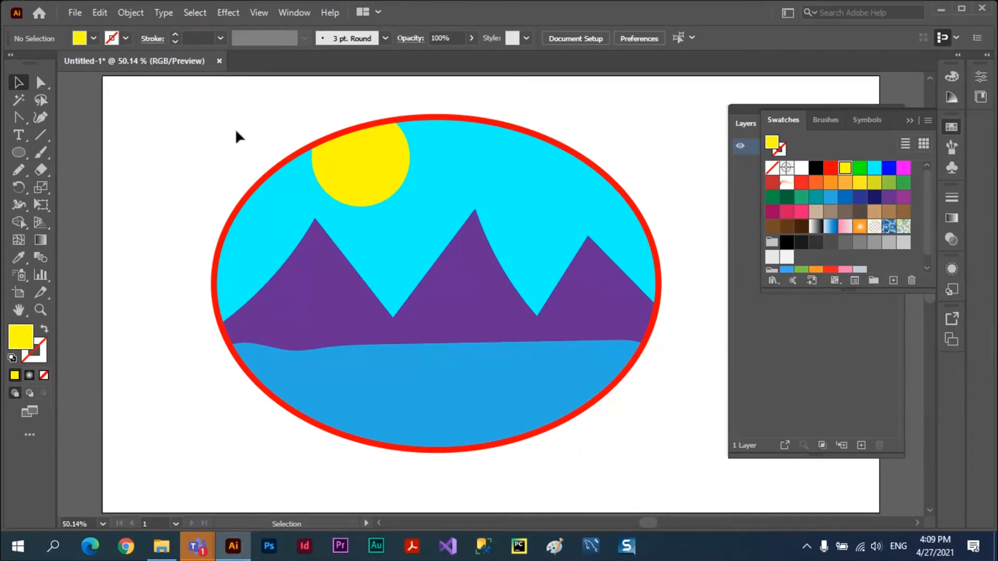
mouse_move(288, 166)
left_mouse_down()
mouse_move(267, 196)
mouse_move(151, 138)
mouse_move(178, 120)
mouse_move(345, 162)
mouse_move(249, 172)
mouse_move(296, 149)
left_mouse_up()
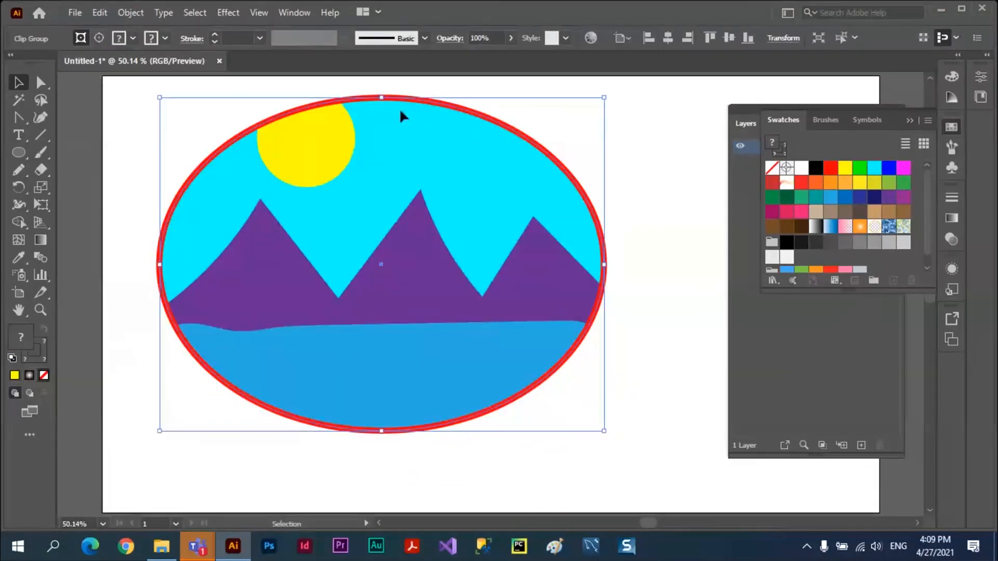
left_click_drag(412, 107, 473, 126)
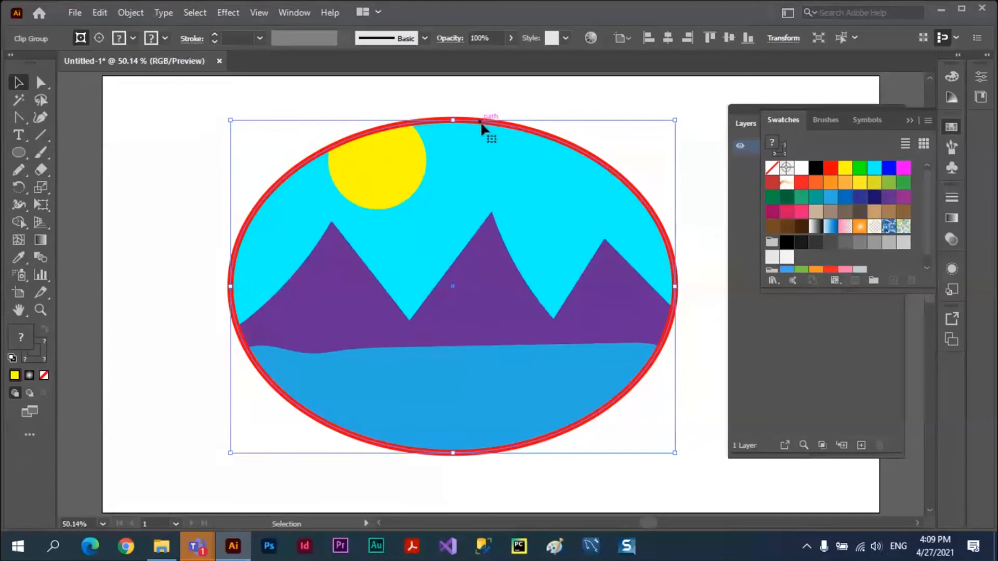
mouse_move(479, 121)
left_mouse_down()
mouse_move(506, 190)
mouse_move(446, 163)
mouse_move(481, 122)
left_mouse_up()
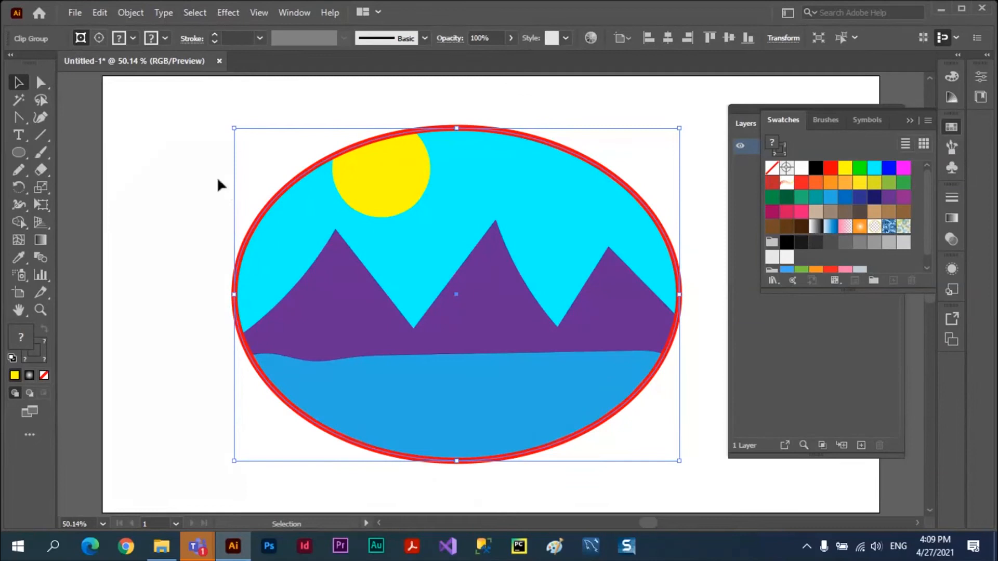
Switch the clip group to Edit Contents and back to Edit Clipping Path, and reselect the whole group.
left_click(97, 36)
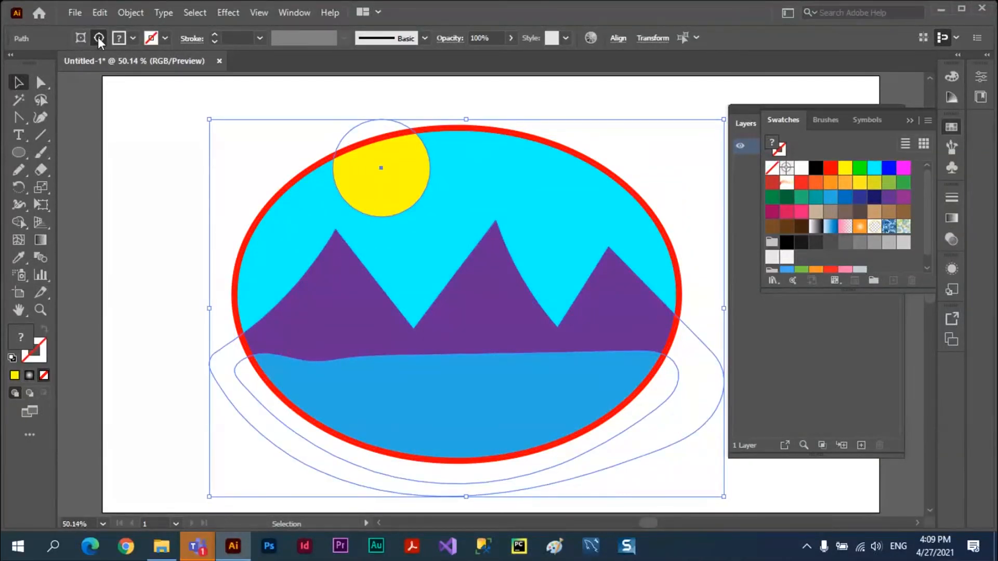
left_click(82, 39)
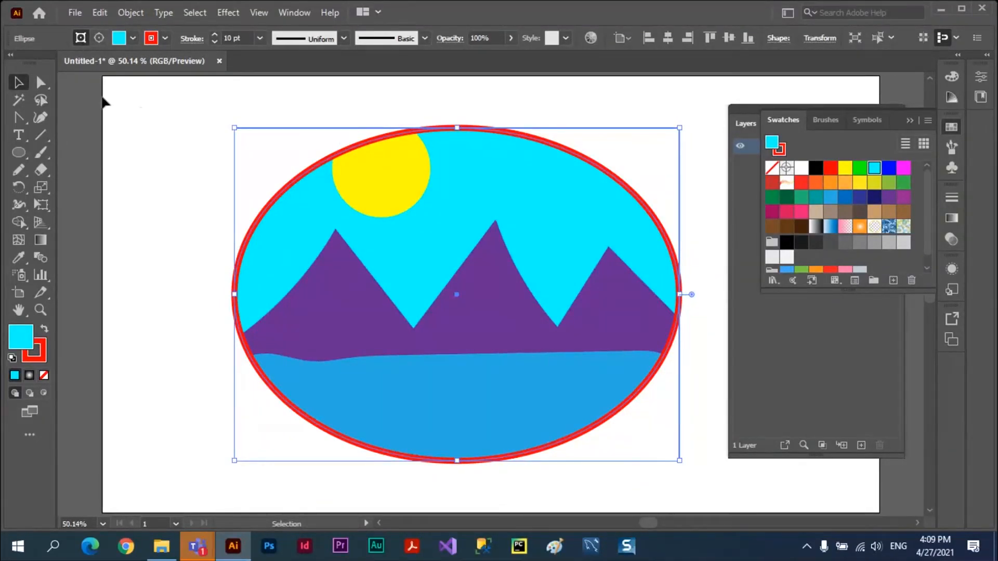
left_click(153, 106)
left_click(305, 175)
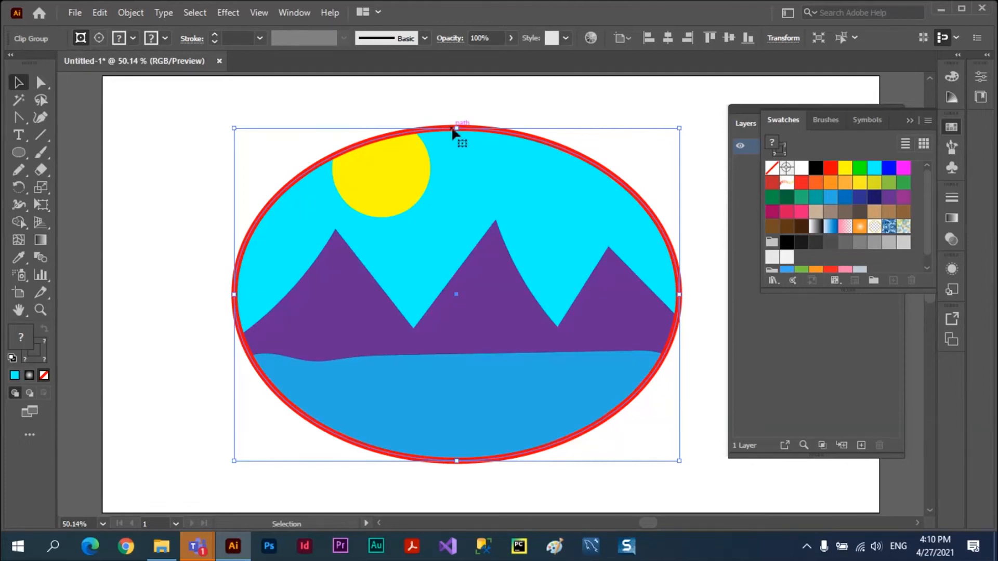
Reshape the clipping ellipse with the Direct Selection tool, lowering its top anchor and bending its handles into a hump around the sun.
left_click(42, 83)
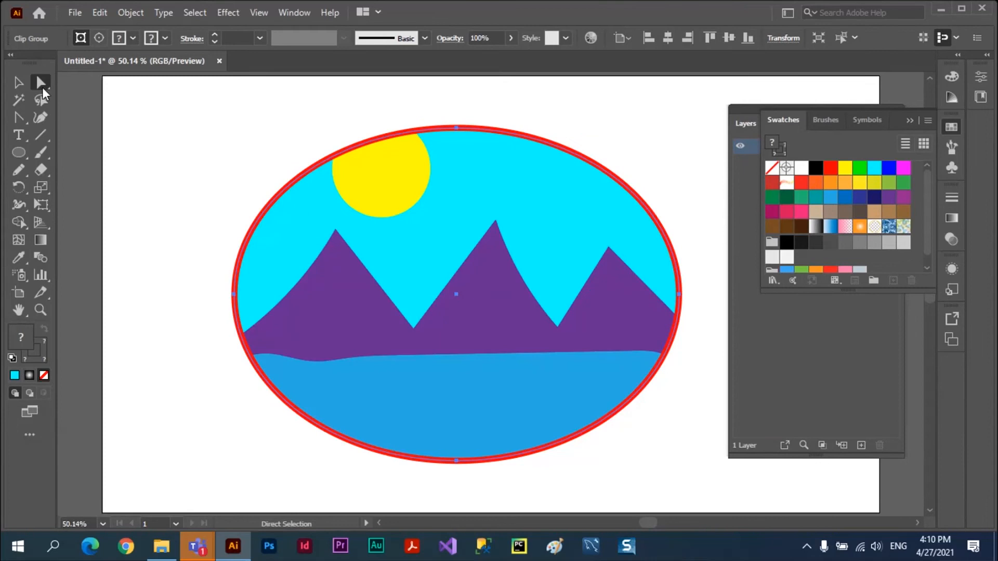
left_click_drag(456, 128, 449, 152)
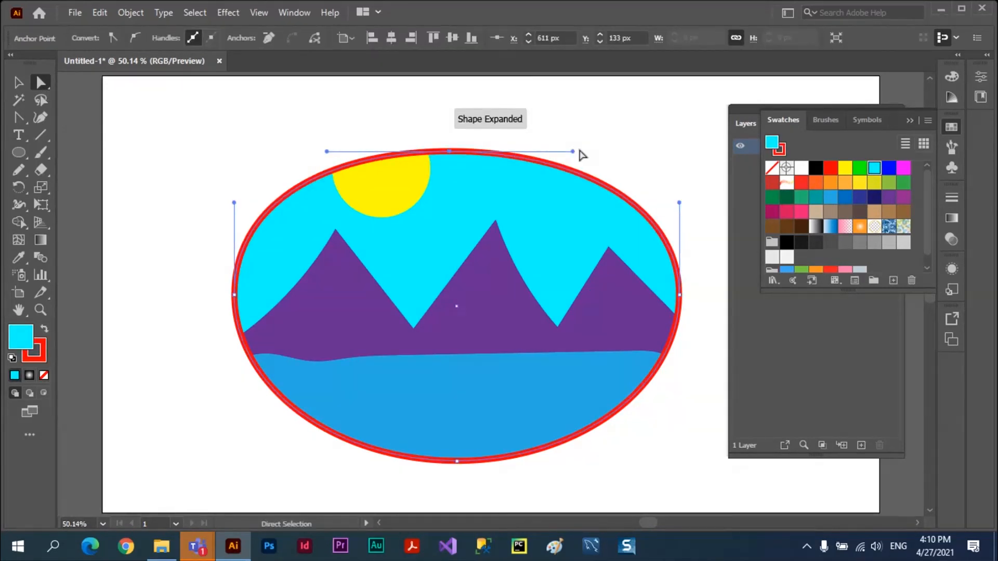
left_click_drag(572, 151, 517, 344)
key("space")
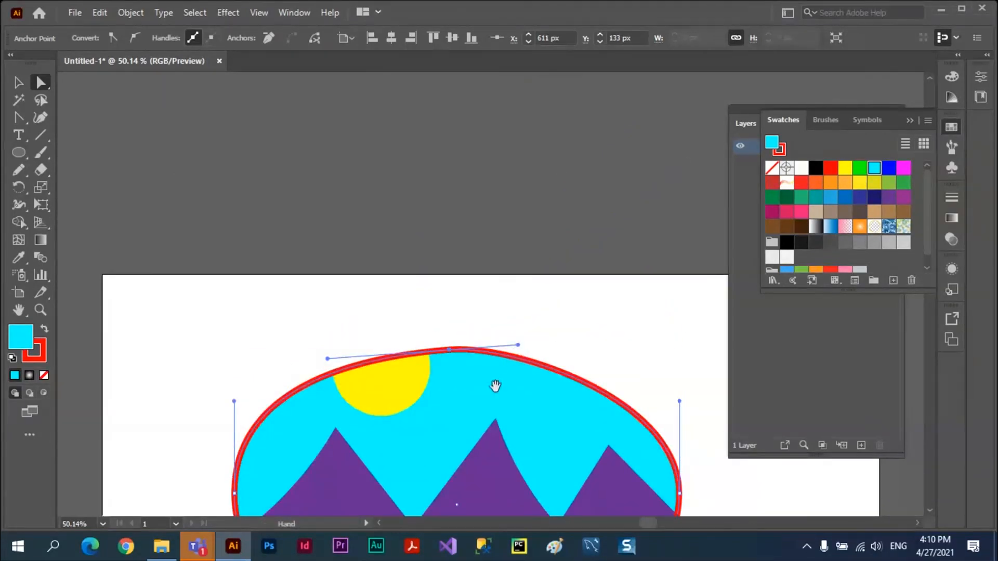
left_click_drag(495, 385, 472, 204)
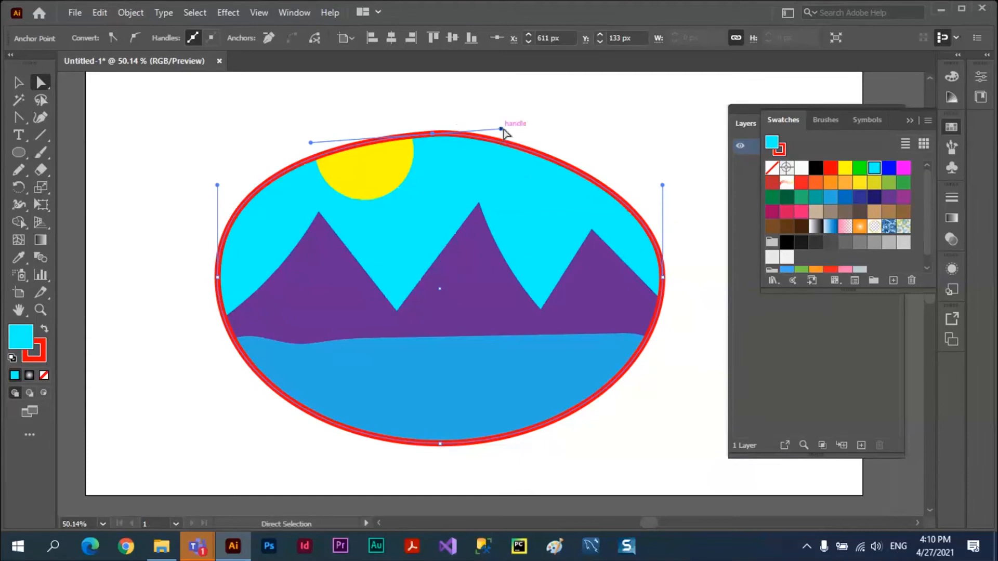
left_click_drag(502, 130, 516, 99)
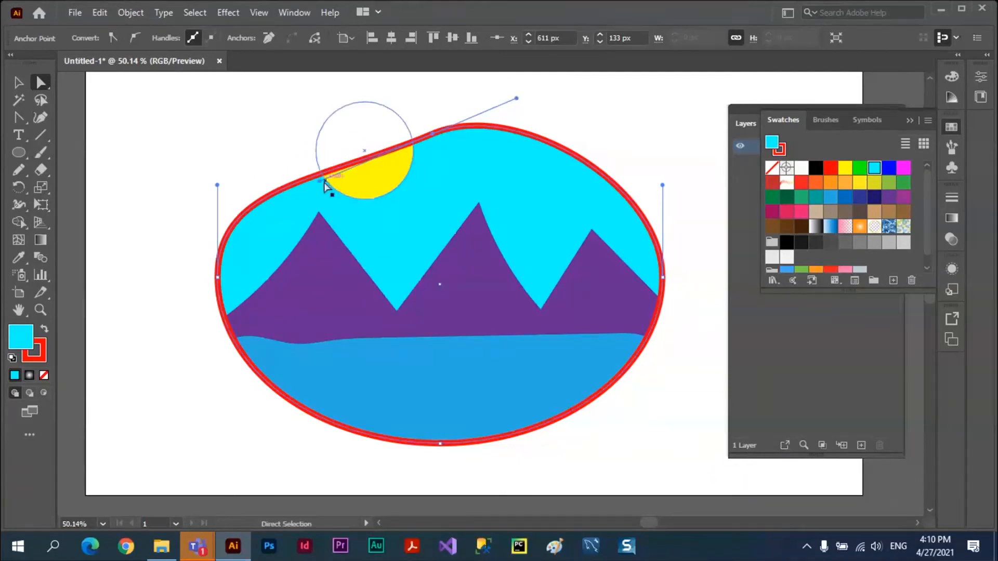
left_click_drag(319, 185, 352, 237)
Pull the clipping path's left and right anchor points inward to narrow the shape, and deselect it.
left_click_drag(519, 432, 539, 229)
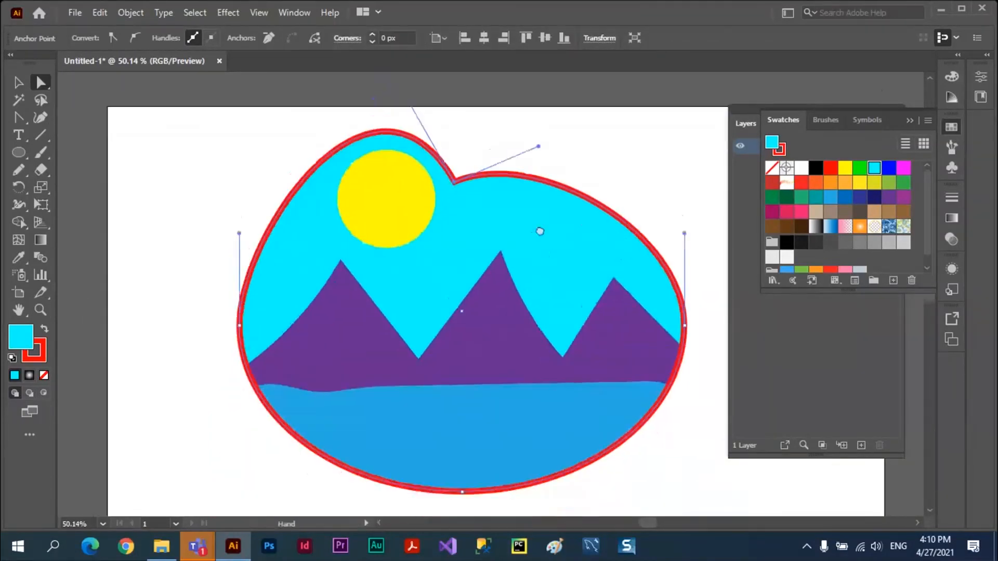
left_click_drag(235, 310, 276, 313)
left_click(679, 311)
left_click_drag(679, 313, 610, 318)
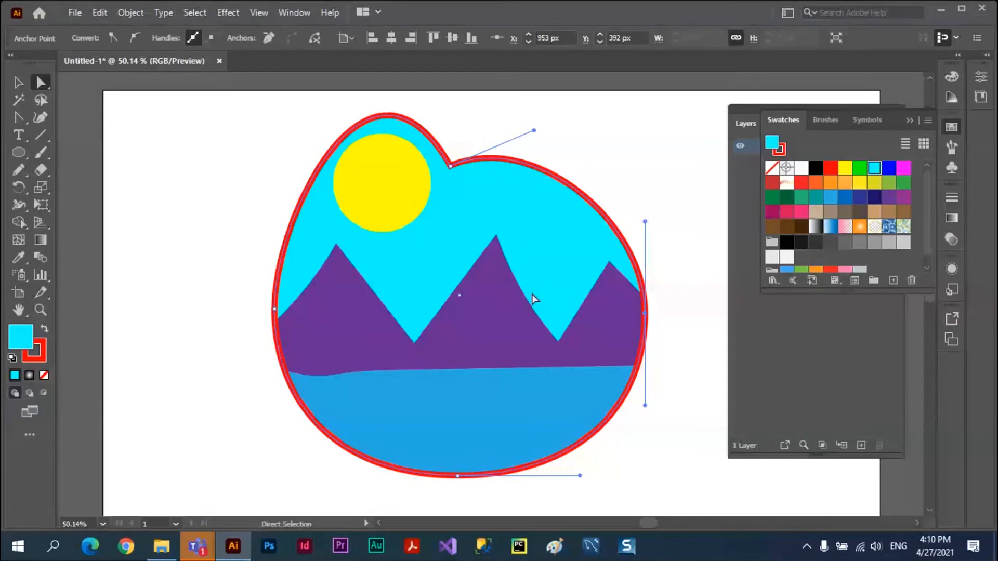
left_click(17, 83)
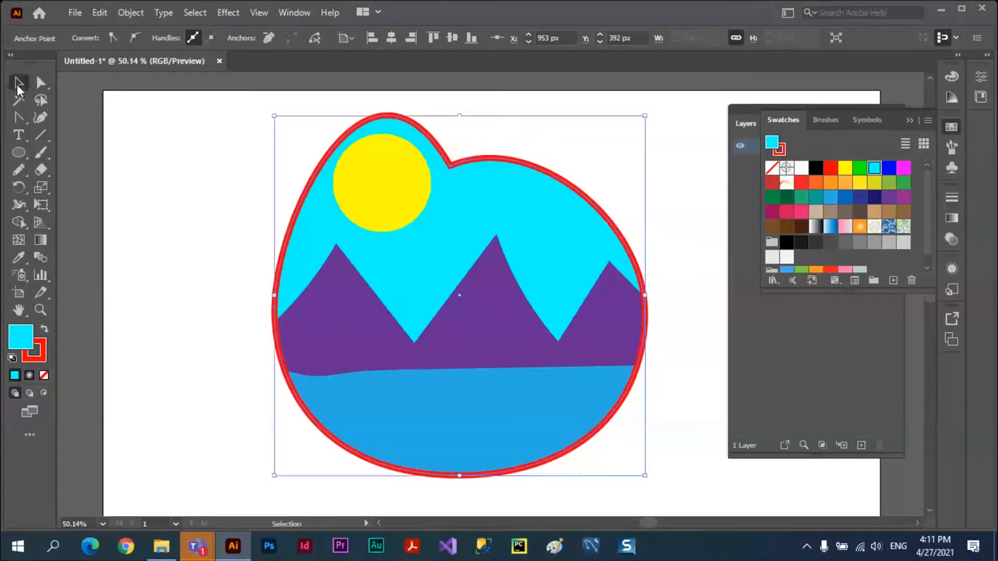
left_click(130, 148)
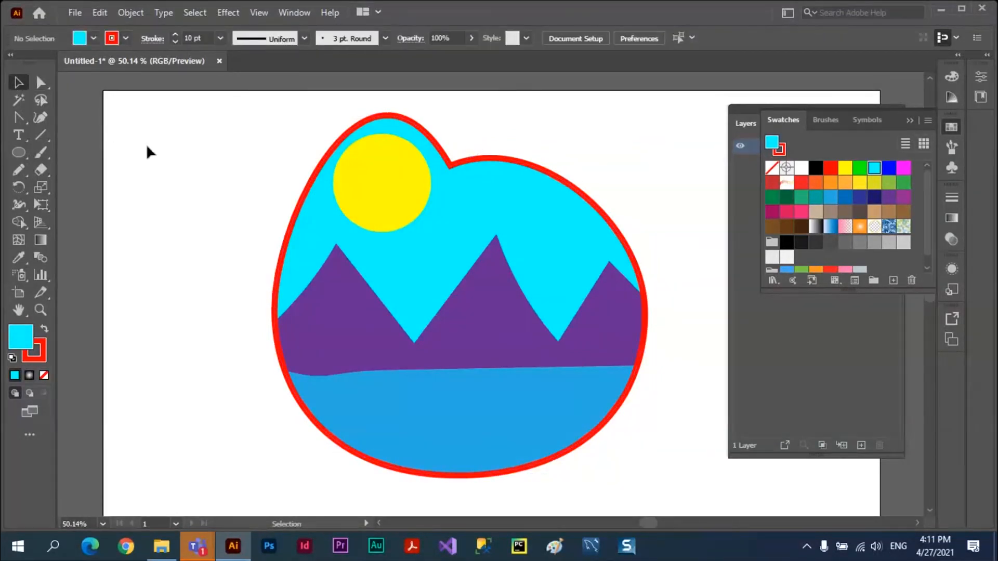
Edit the clip group's contents and shift the sun, mountains and water together downward and slightly right within the clipping shape.
left_click(435, 151)
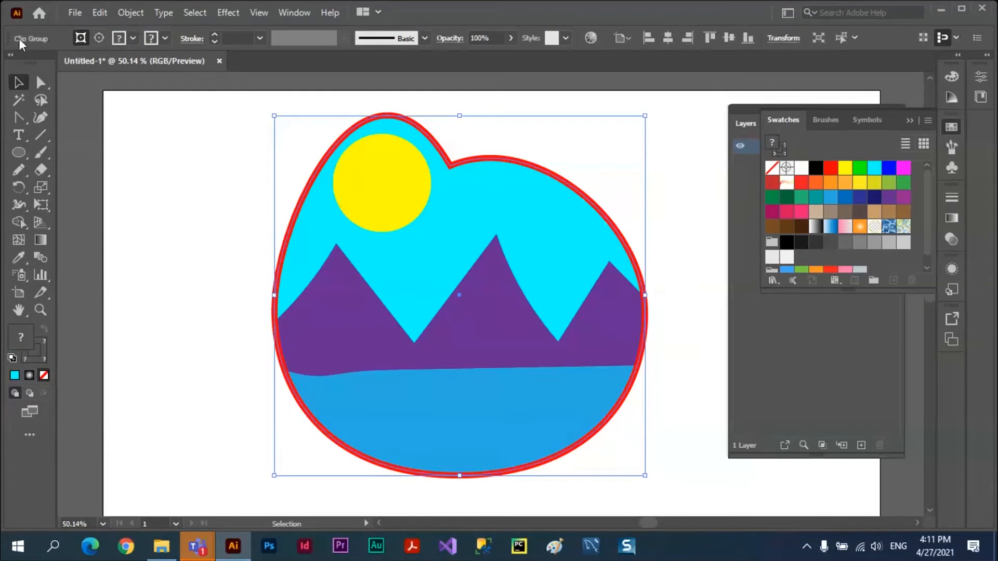
left_click(99, 38)
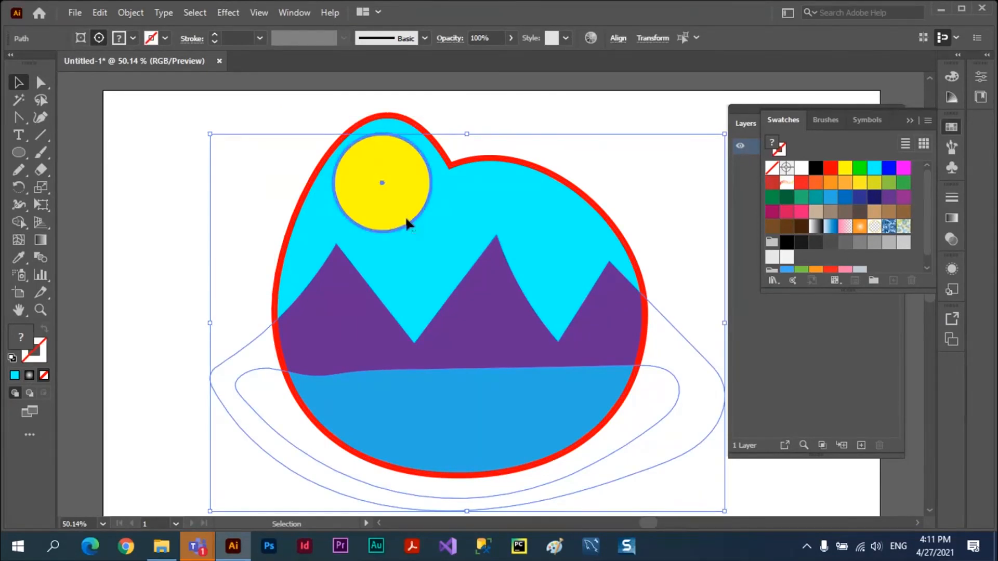
left_click_drag(405, 216, 413, 232)
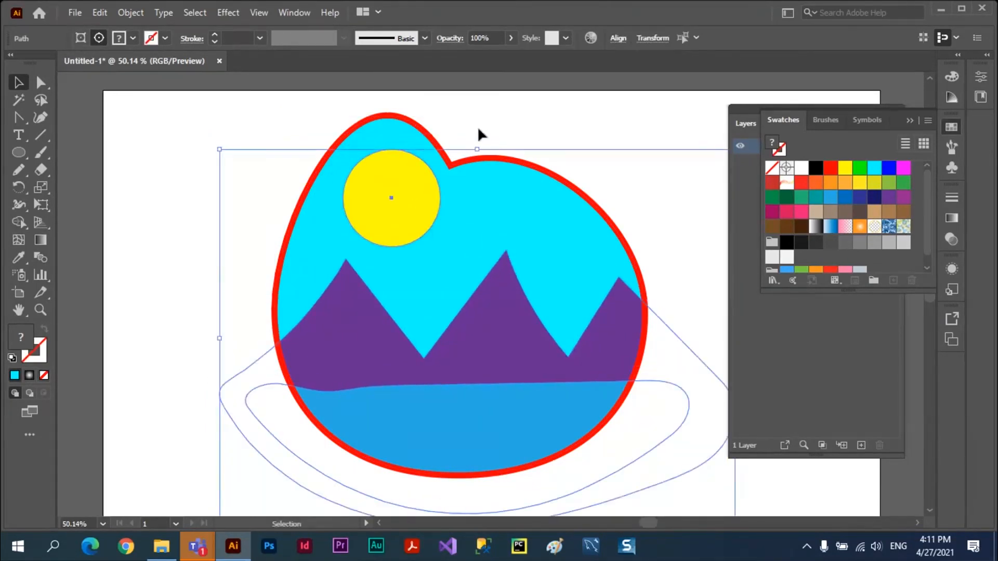
left_click(477, 131)
left_click(412, 208)
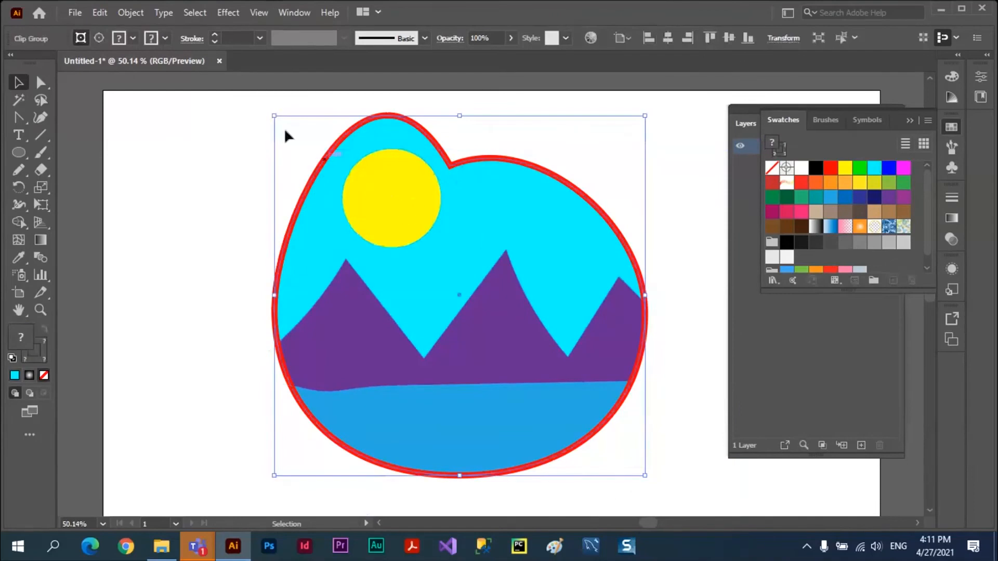
left_click(98, 38)
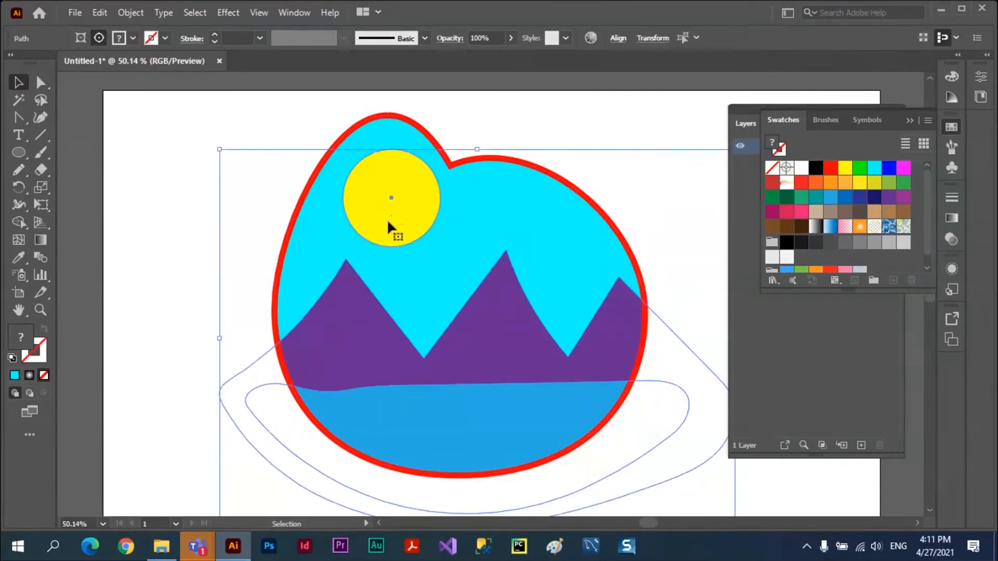
left_click_drag(389, 234, 378, 251)
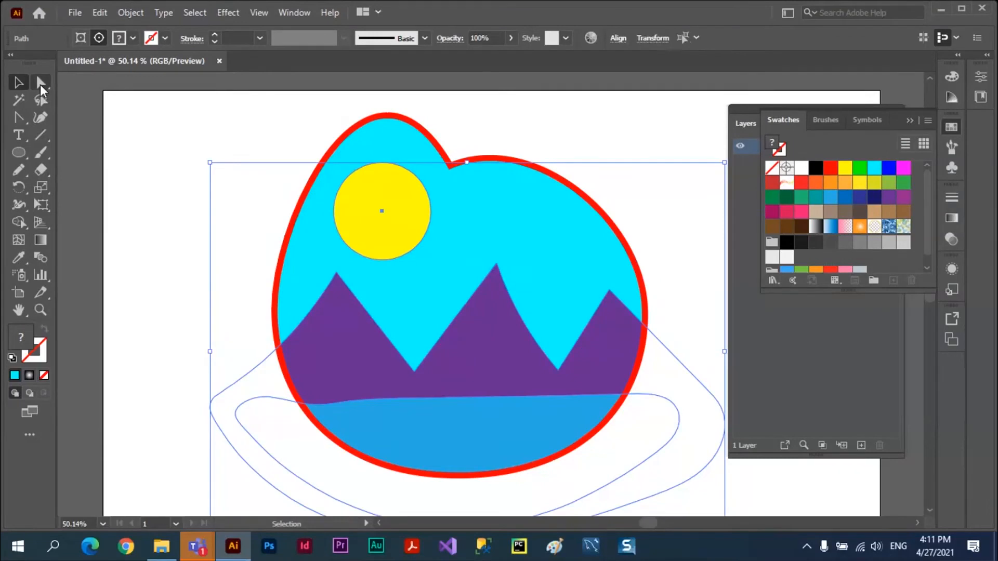
left_click(41, 83)
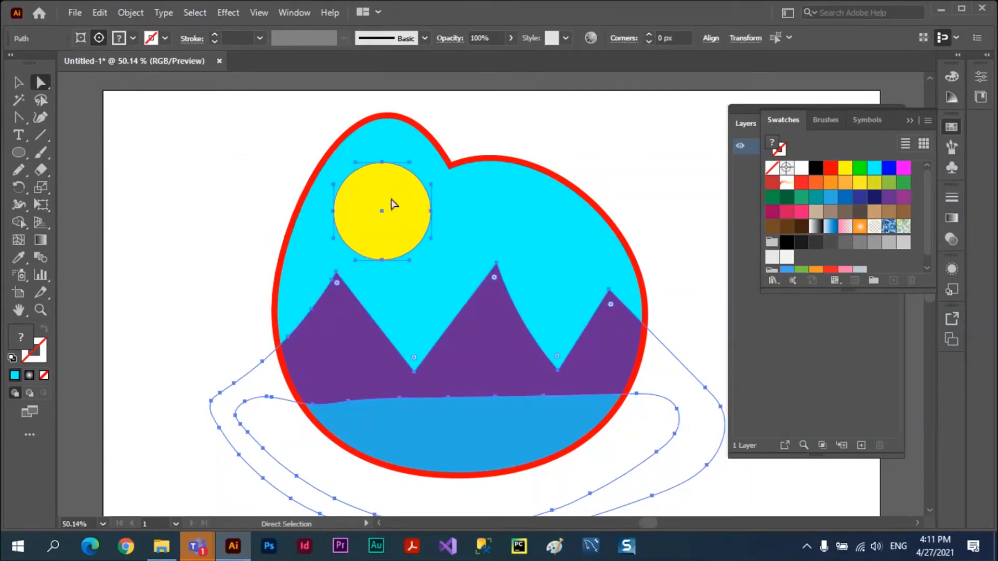
left_click_drag(395, 189, 419, 192)
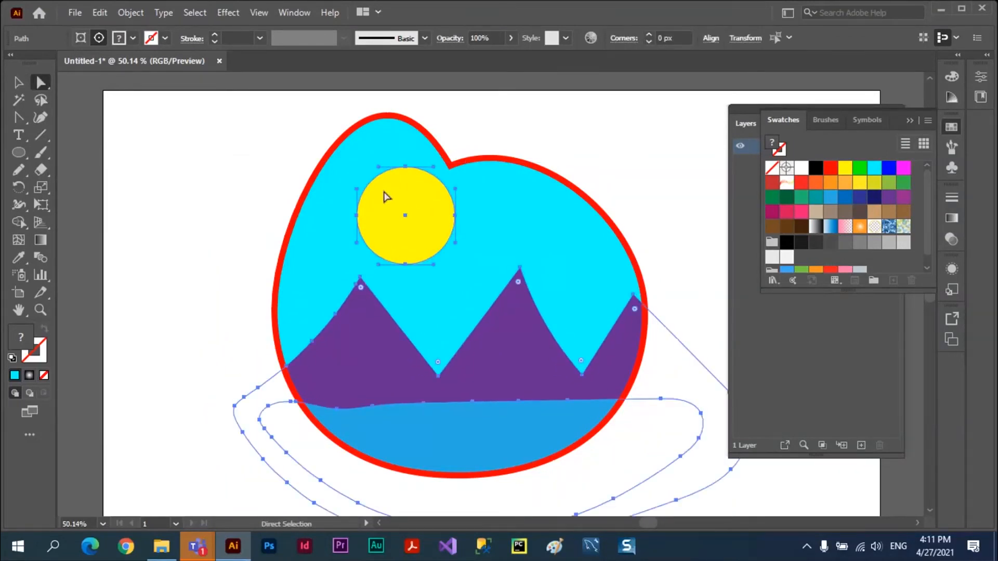
Move the sun slightly up on its own, and move the mountains up and to the left within the clipping shape.
left_click(337, 195)
left_click(395, 213)
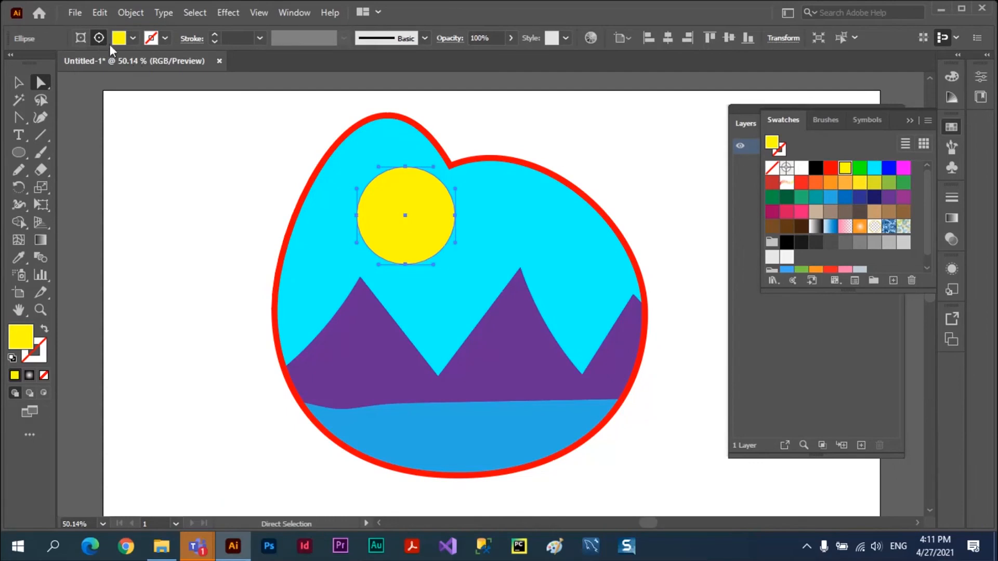
mouse_move(383, 196)
left_mouse_down()
mouse_move(476, 214)
mouse_move(380, 185)
left_mouse_up()
left_click(369, 323)
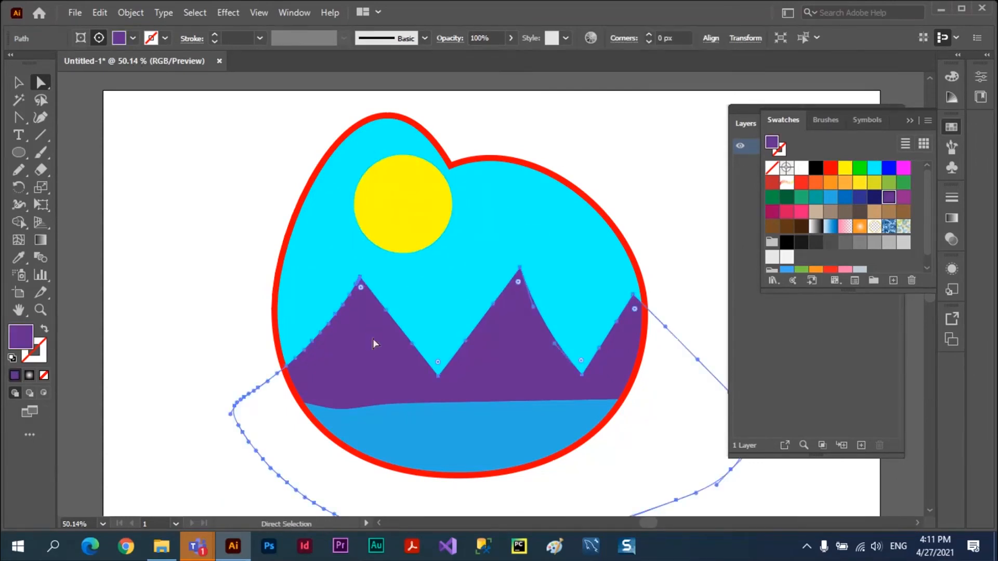
left_click_drag(373, 338, 327, 286)
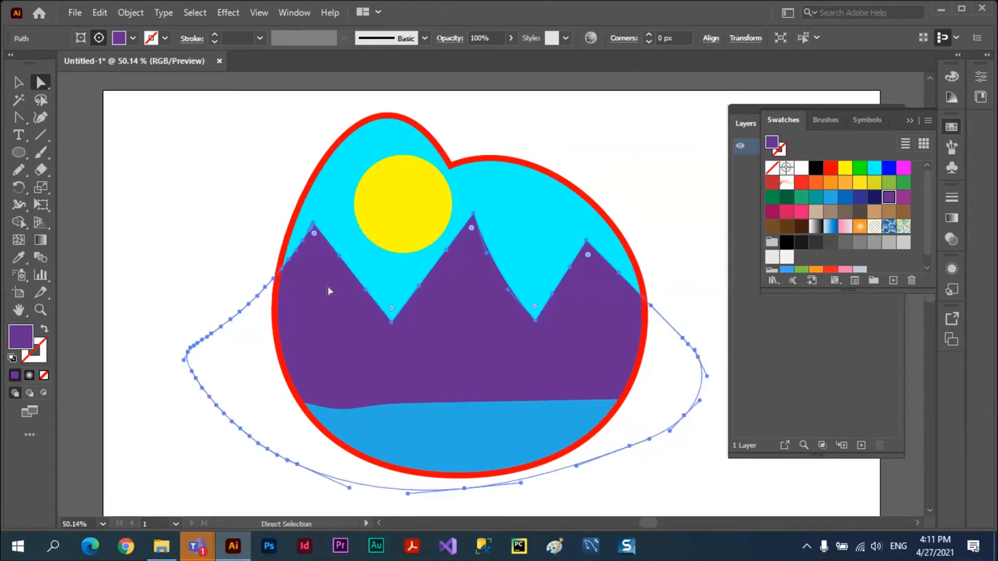
Switch to editing the clipping path, collapse the swatches, shift the mountains slightly down and left, and deselect everything.
left_click(79, 38)
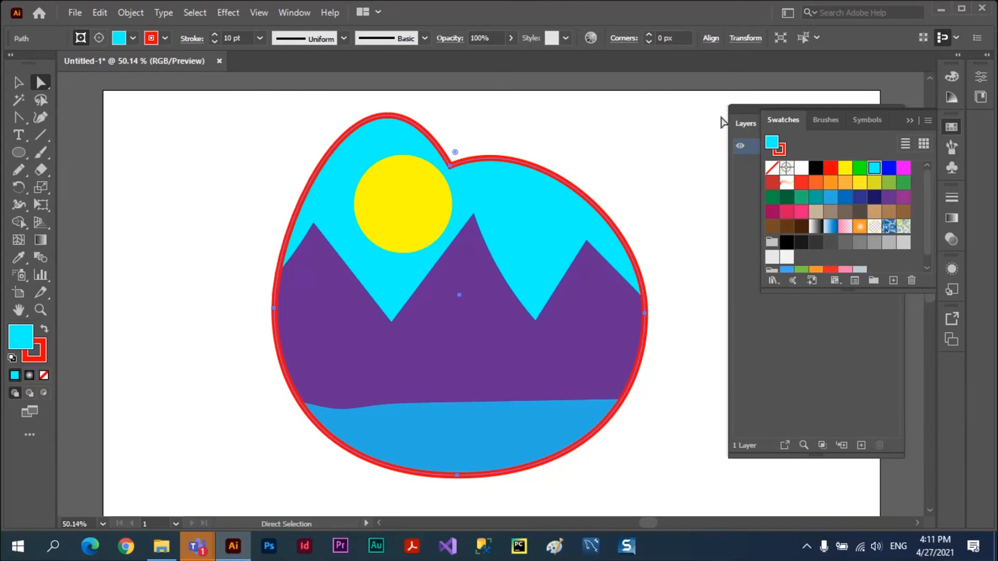
left_click(909, 121)
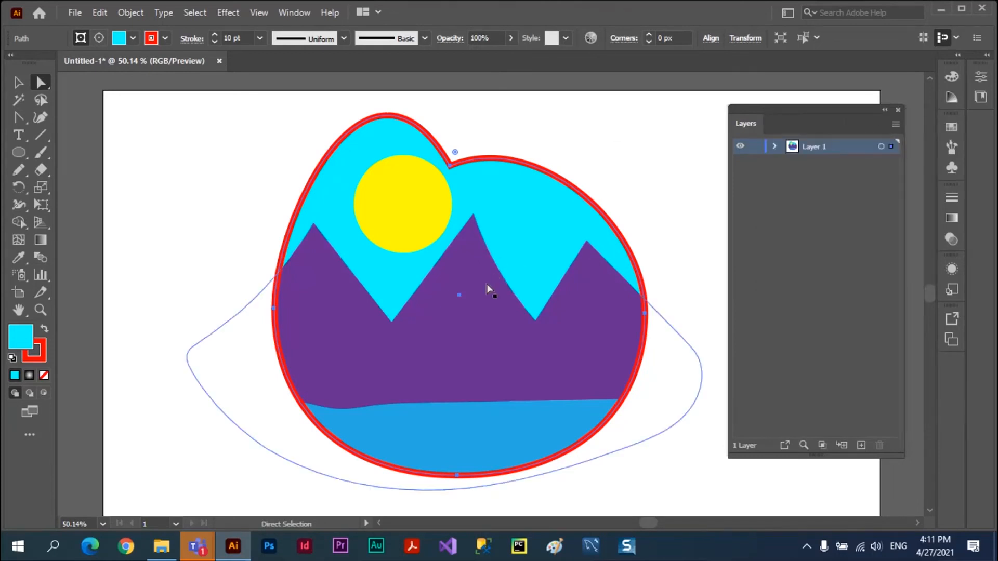
mouse_move(475, 287)
left_mouse_down()
mouse_move(336, 294)
mouse_move(461, 300)
left_mouse_up()
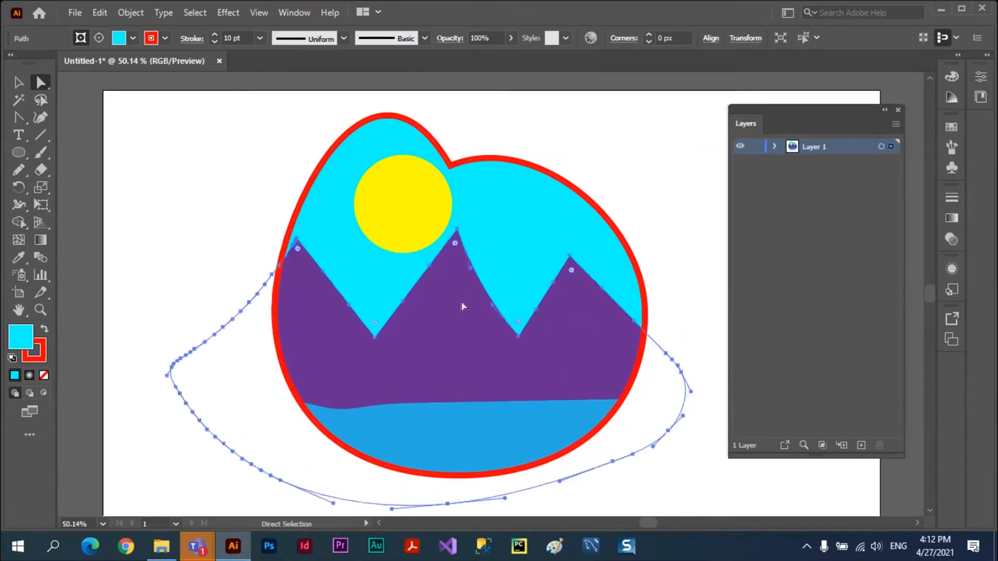
left_click(21, 82)
left_click(137, 131)
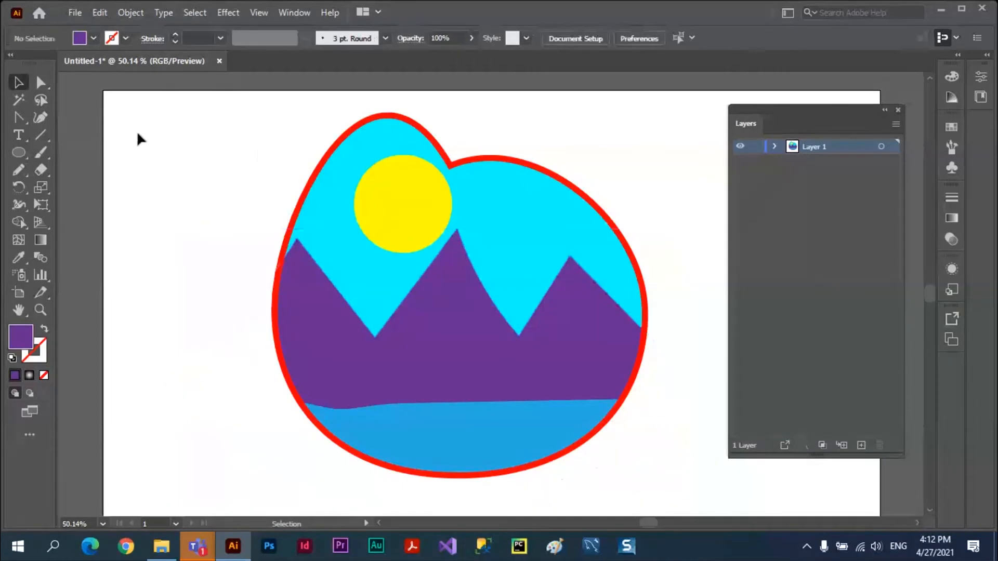
Try moving the whole clipped landscape far to the left and undo the move.
left_click(337, 158)
left_click_drag(336, 158, 103, 205)
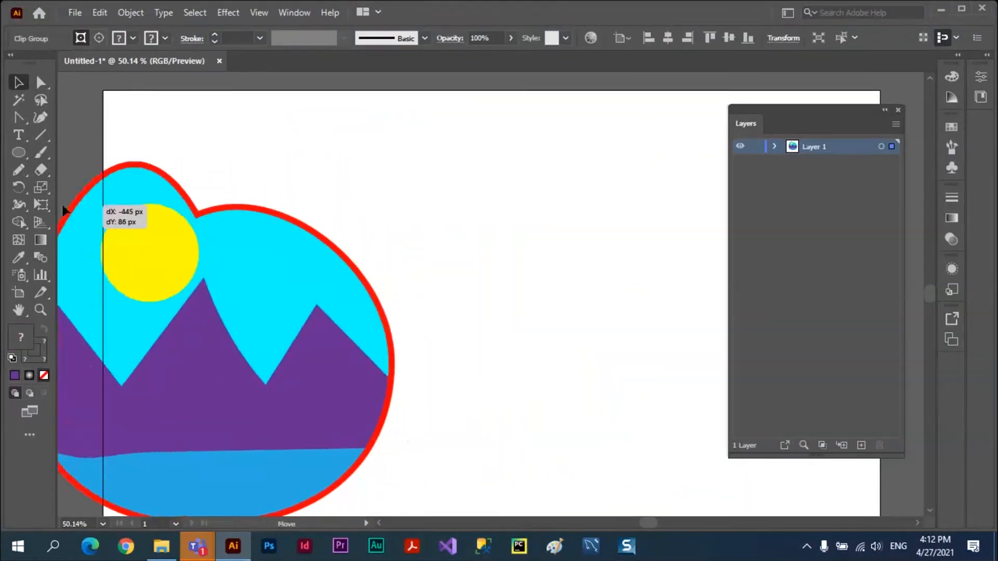
key("ctrl+z")
Delete the whole clipped landscape from the artboard.
left_click_drag(544, 177, 461, 204)
key("Delete")
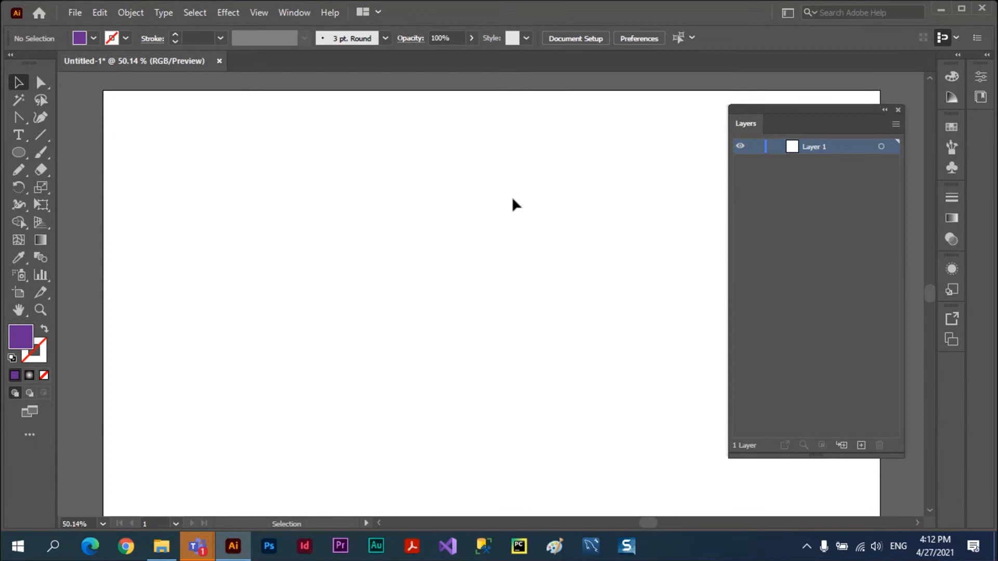
Draw a closed three-peak mountain outline across the middle of the empty artboard with the Pencil tool.
left_click(18, 169)
mouse_move(228, 315)
left_mouse_down()
mouse_move(324, 226)
mouse_move(358, 235)
mouse_move(417, 300)
mouse_move(530, 252)
mouse_move(588, 301)
mouse_move(651, 278)
mouse_move(666, 323)
mouse_move(359, 382)
mouse_move(237, 370)
mouse_move(237, 309)
left_mouse_up()
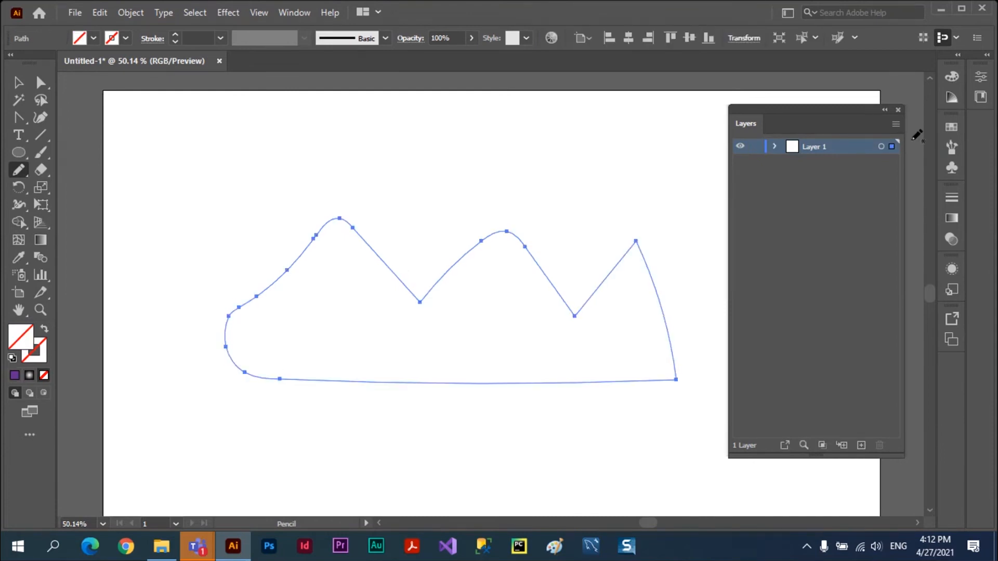
Fill the mountain outline purple and pencil a long closed water band across its base, filled light blue.
left_click(951, 127)
left_click(888, 197)
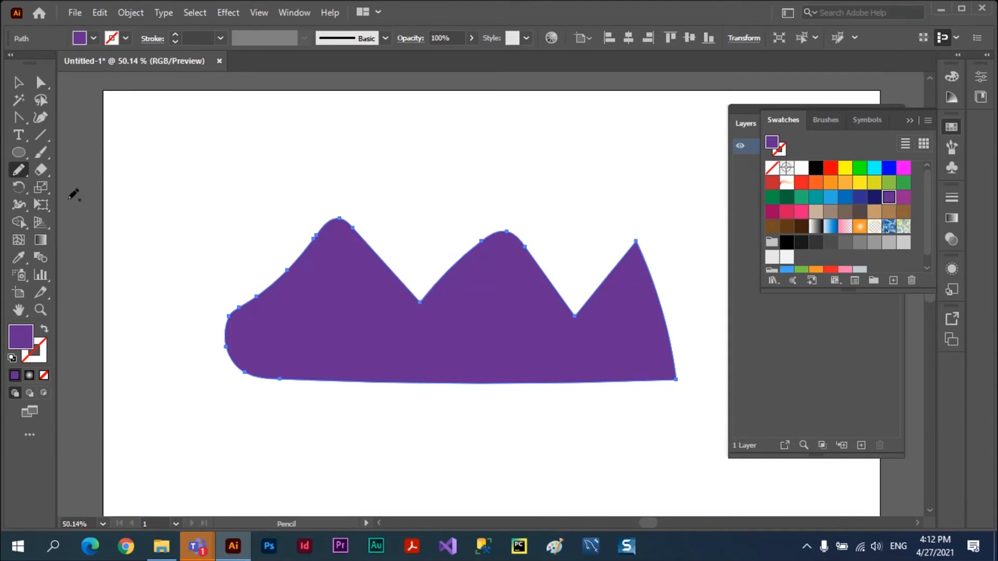
mouse_move(191, 359)
left_mouse_down()
mouse_move(237, 342)
mouse_move(483, 342)
mouse_move(632, 327)
mouse_move(704, 353)
mouse_move(437, 388)
mouse_move(203, 361)
left_mouse_up()
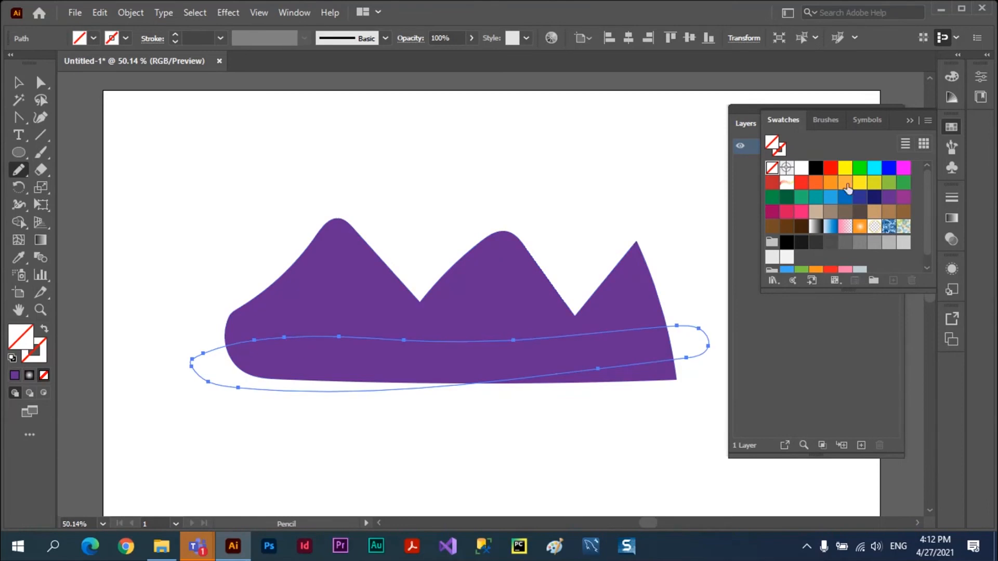
left_click(830, 197)
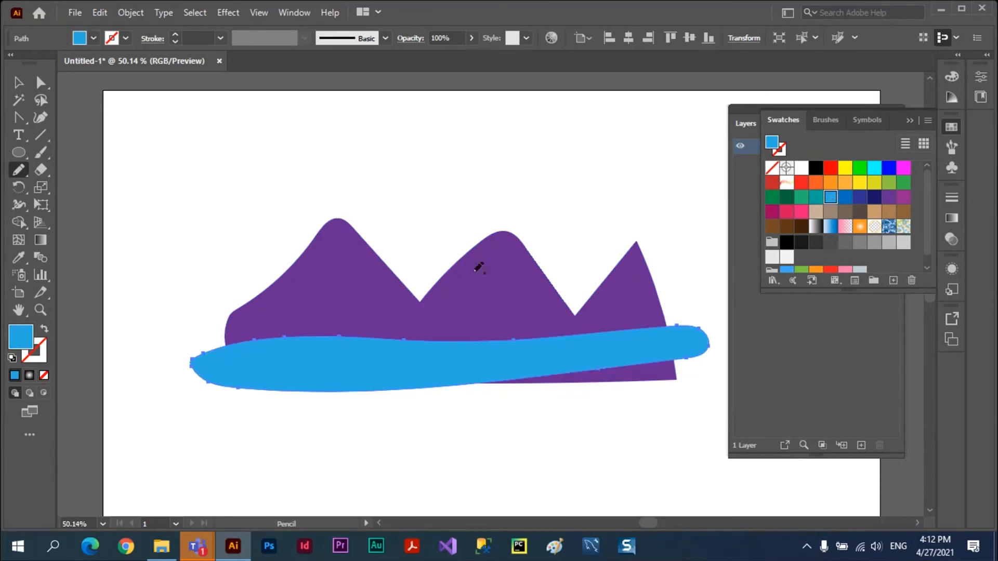
Draw a small yellow sun circle above the valley between the first two mountain peaks and deselect it.
left_click(18, 152)
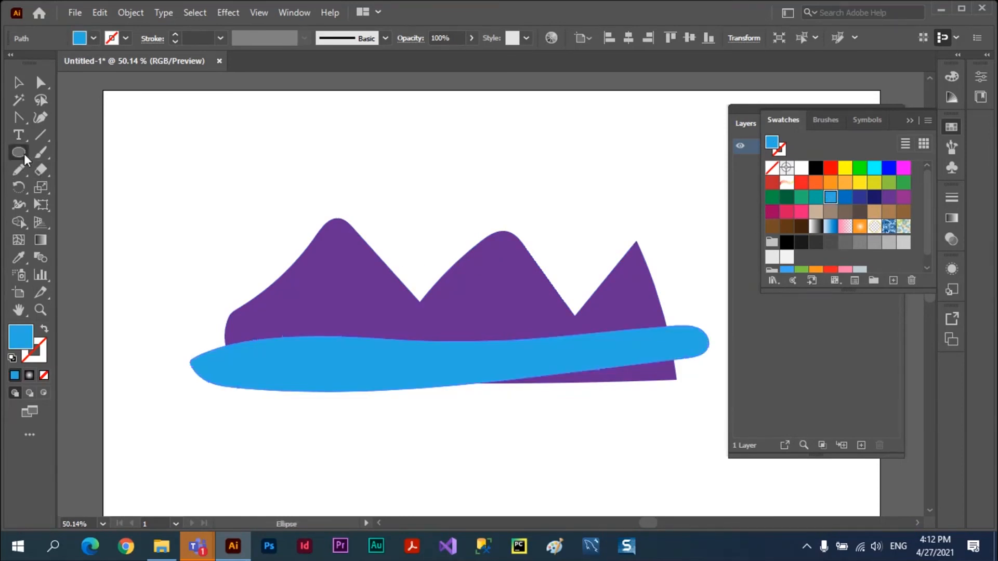
left_click_drag(394, 184, 439, 229)
left_click(845, 167)
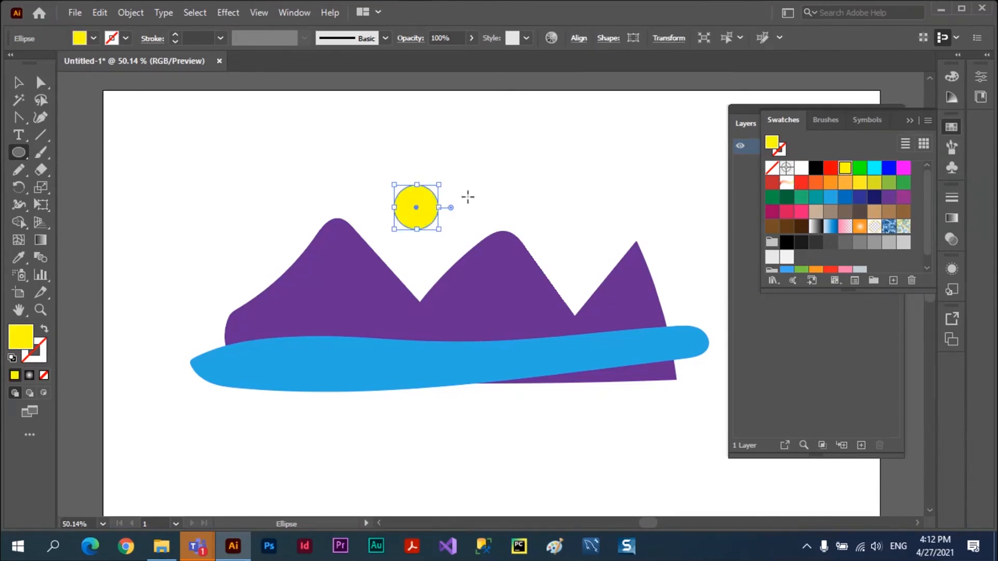
left_click(19, 82)
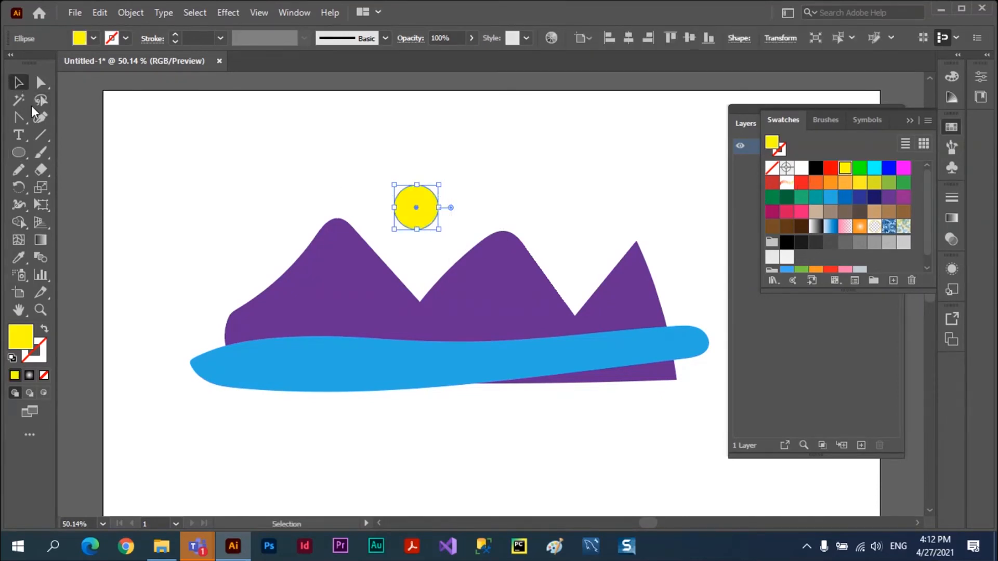
left_click(461, 192)
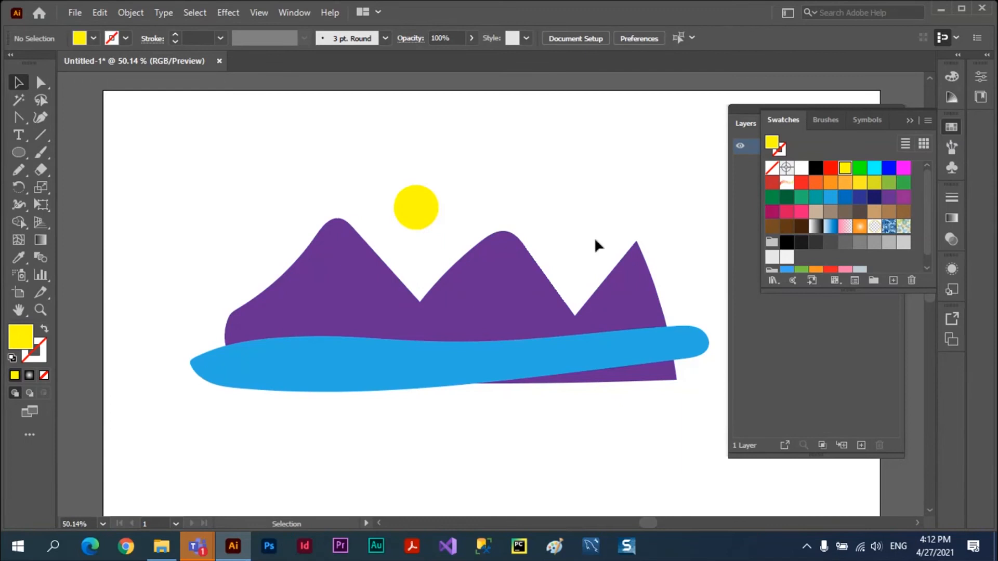
Draw a large ellipse over most of the landscape as the mask shape, deselect it, and collapse the swatches.
left_click(20, 152)
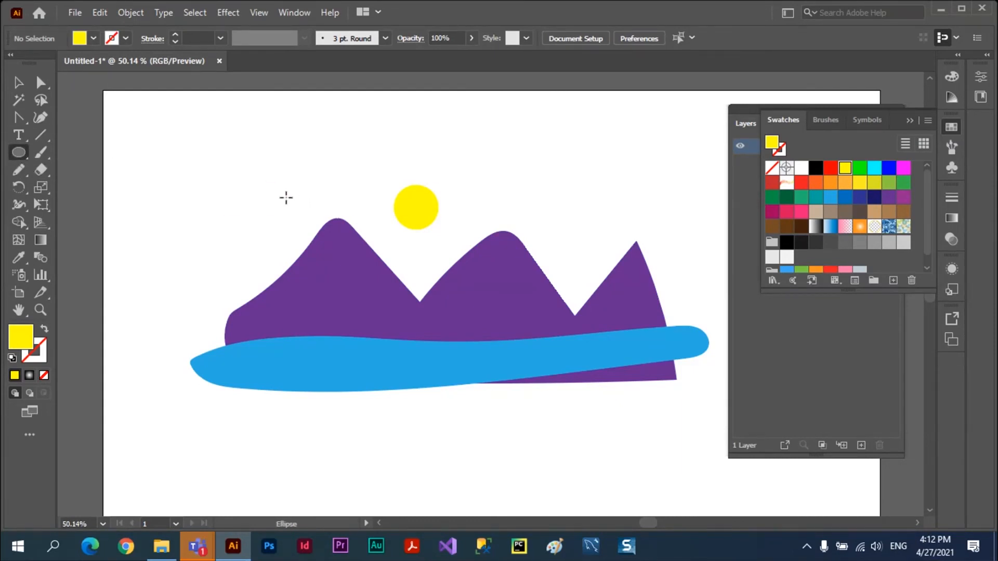
left_click_drag(255, 201, 639, 421)
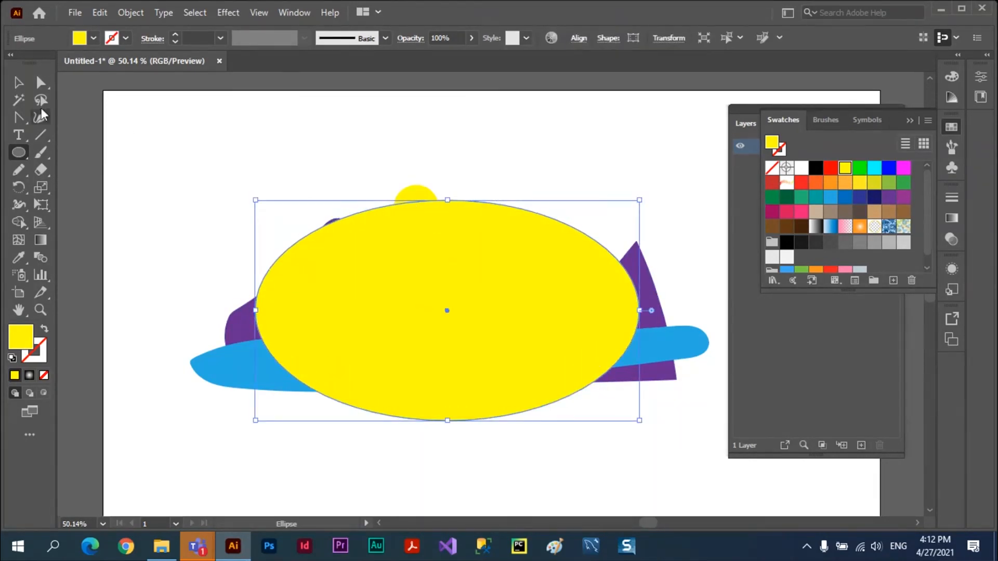
key("v")
left_click(274, 155)
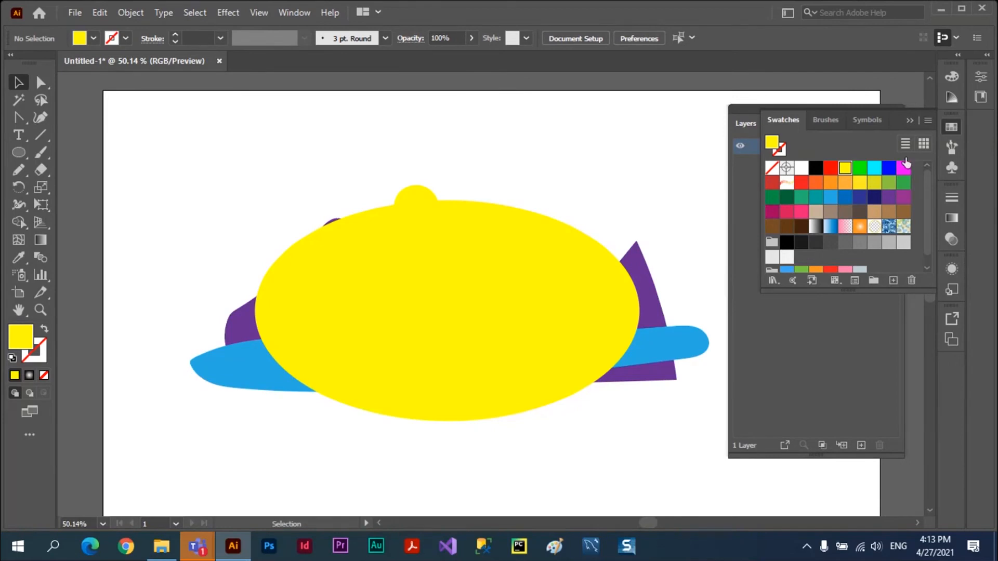
left_click(909, 120)
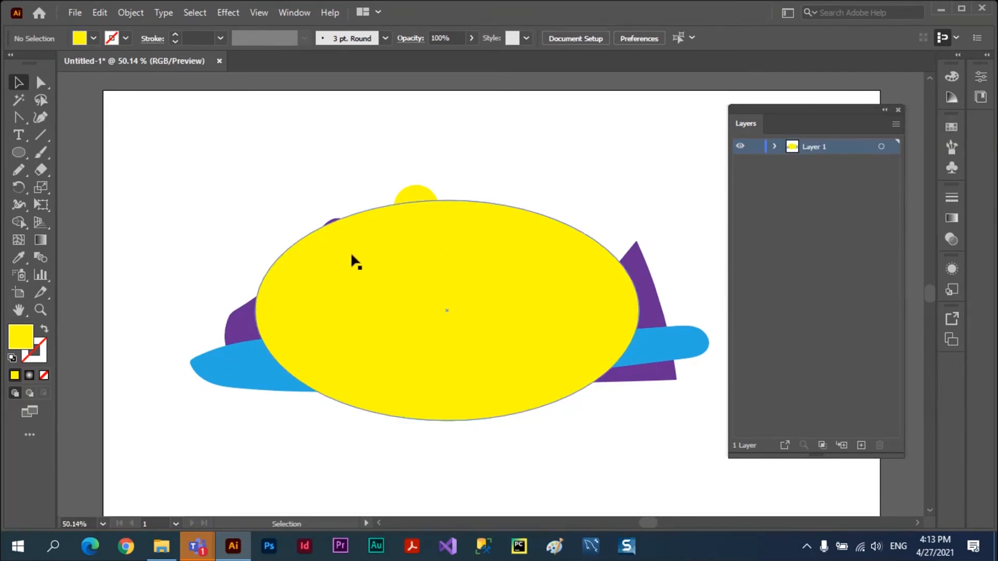
Select the ellipse and all landscape shapes, make a clipping mask from them, and deselect the result.
left_click_drag(177, 201, 707, 451)
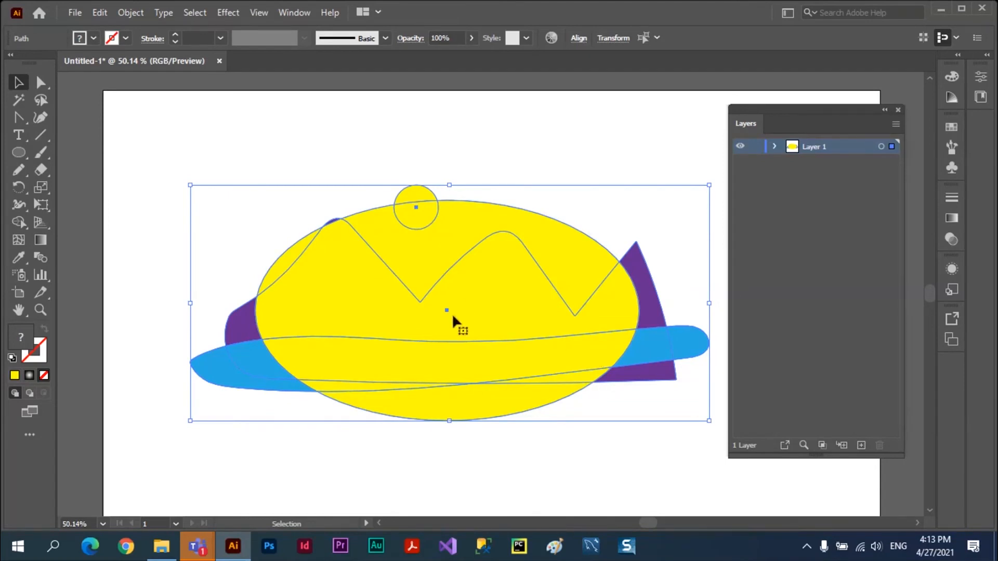
left_click(128, 15)
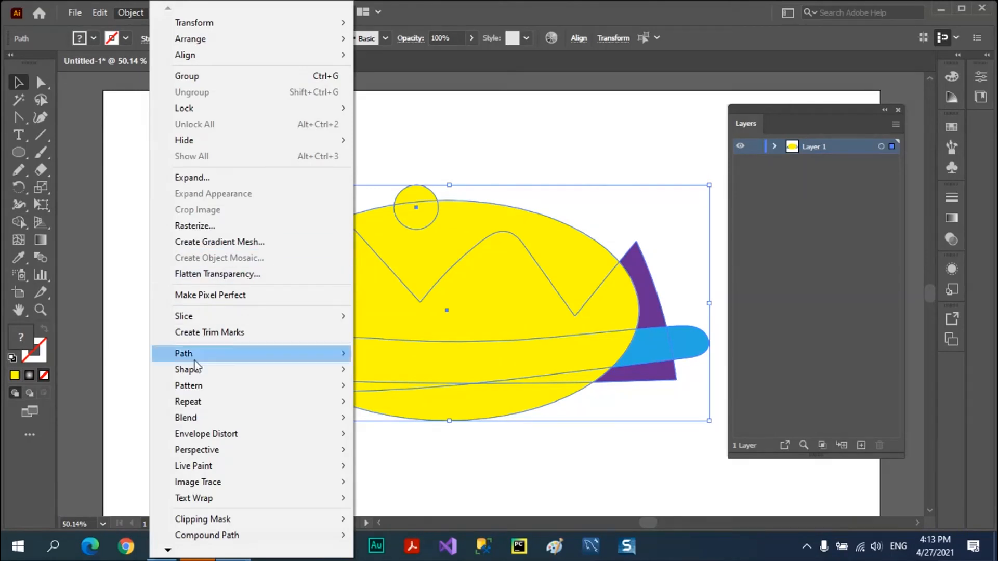
mouse_move(204, 525)
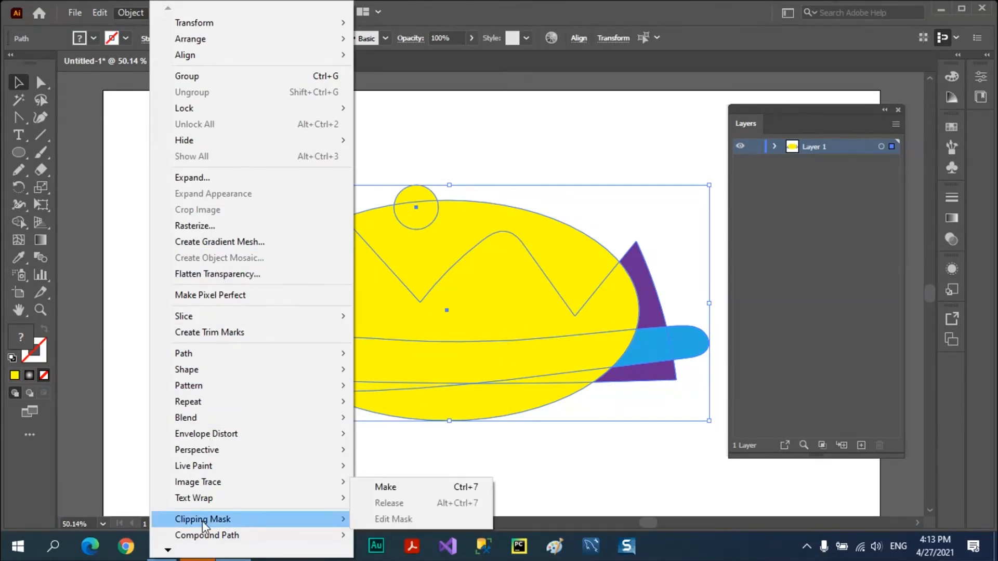
left_click(403, 489)
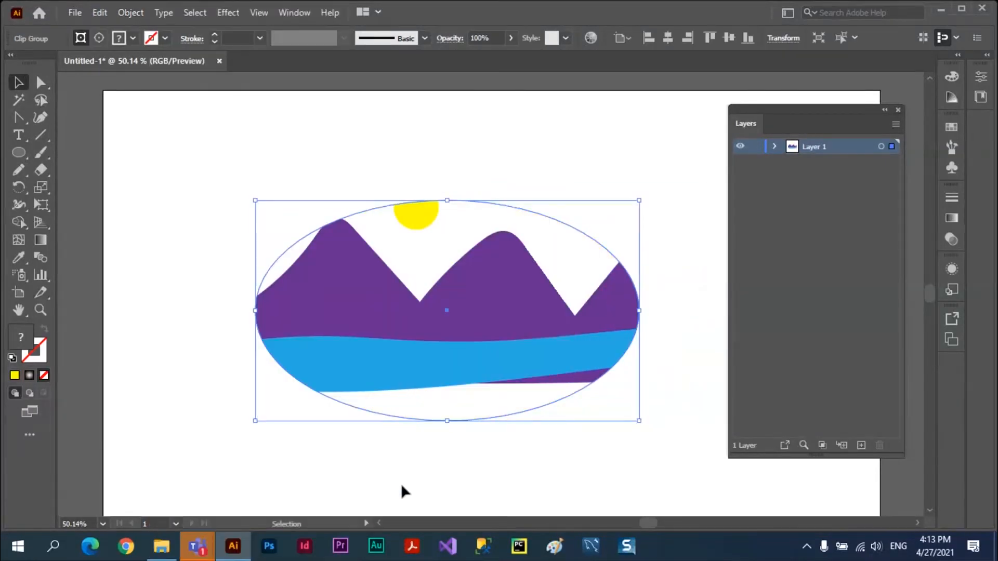
left_click(213, 241)
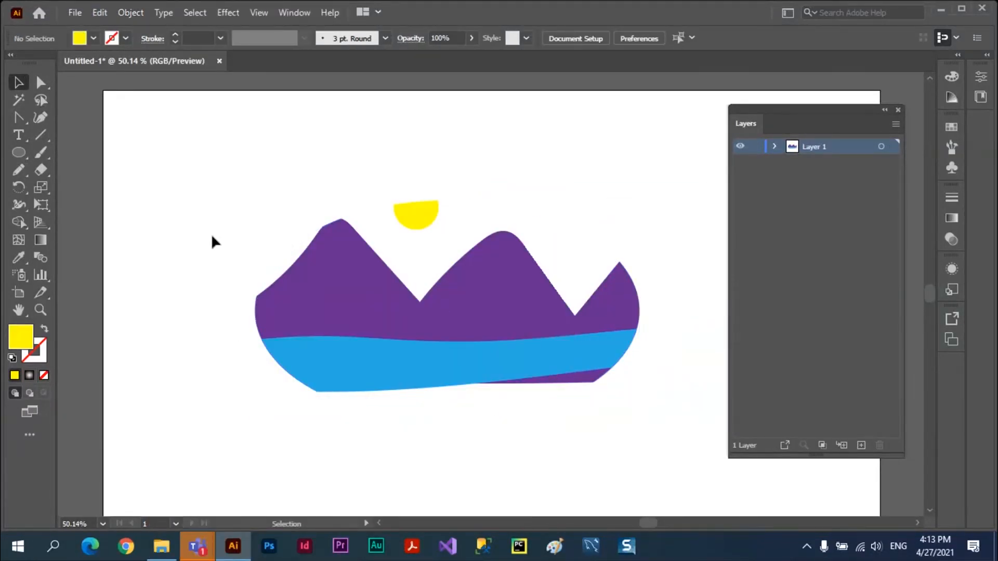
Select the clip group by its artwork and by its ellipse edge, target its clipping path, and deselect it.
left_click(496, 276)
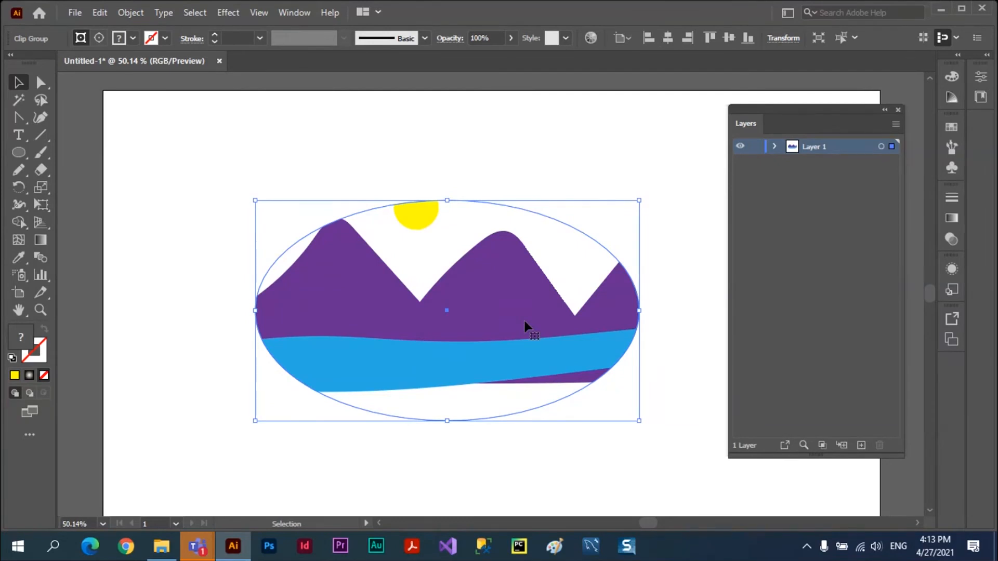
left_click(556, 187)
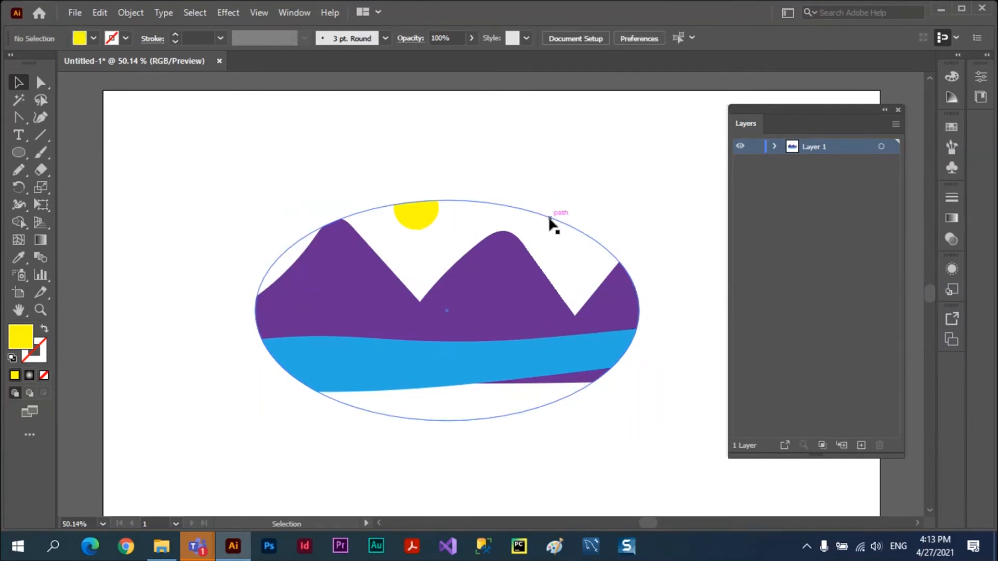
left_click(550, 219)
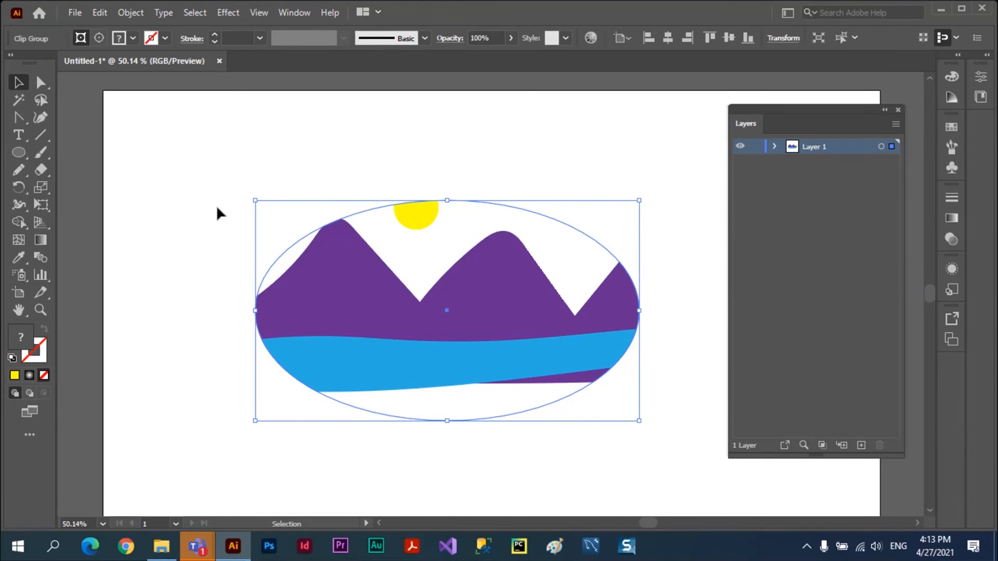
left_click(79, 38)
left_click(163, 138)
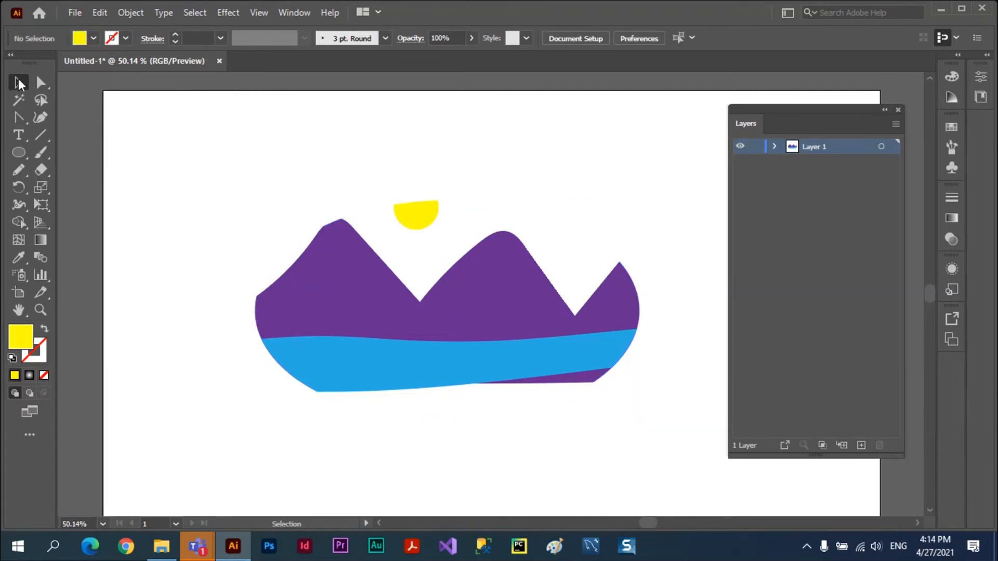
Try filling the whole clip group with RGB Magenta, look through the stroke colours, and undo the fill.
left_click(341, 230)
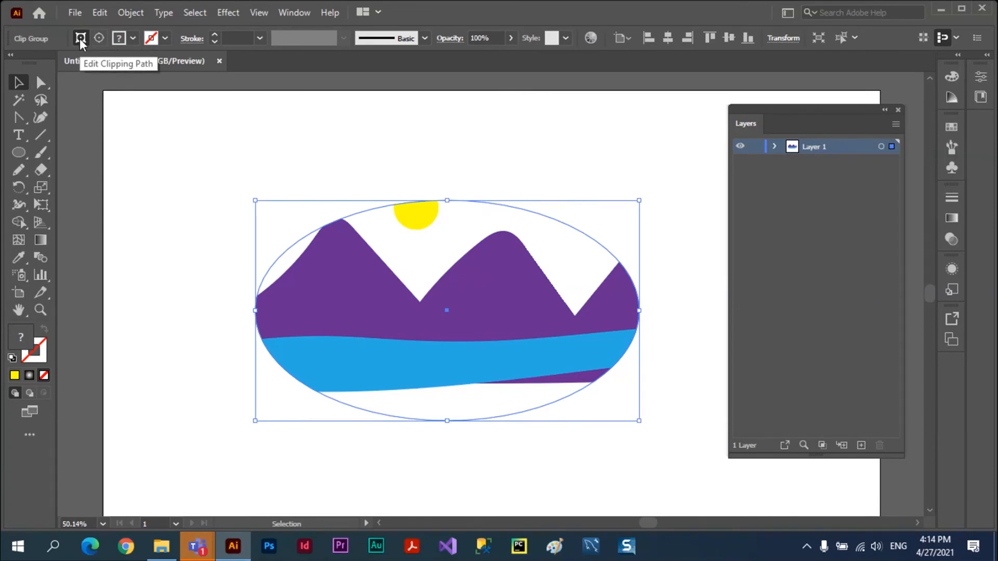
left_click(133, 38)
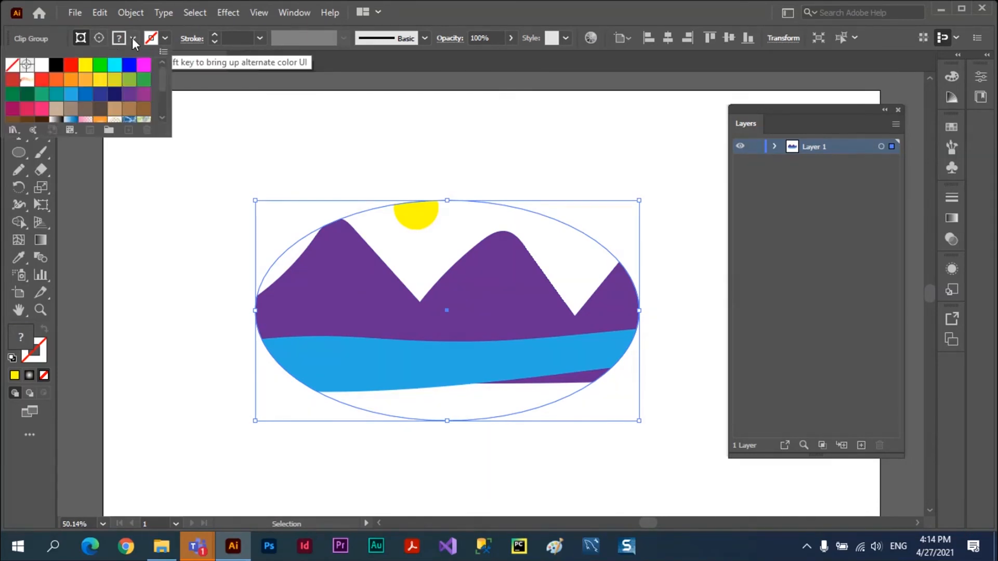
left_click(145, 66)
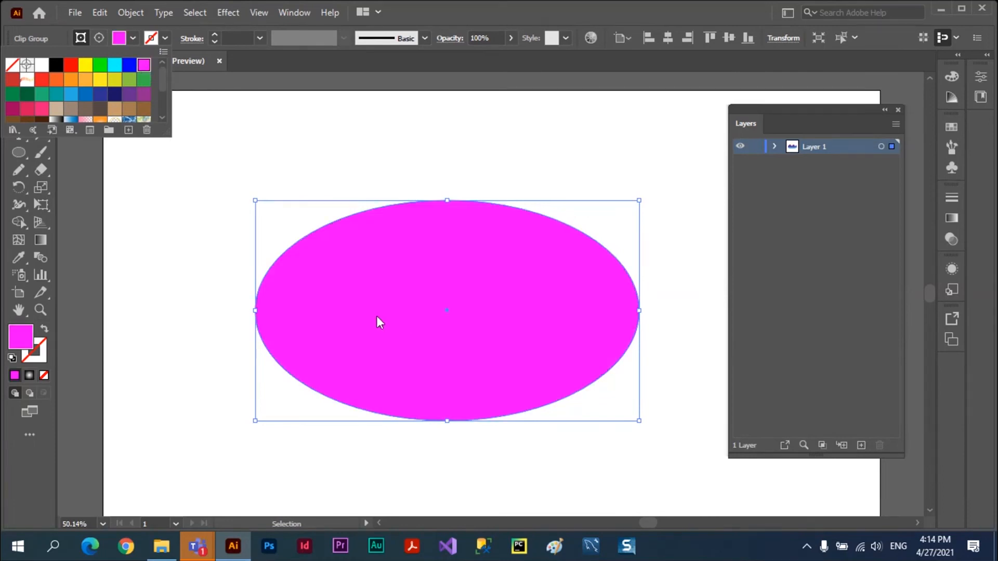
left_click(165, 40)
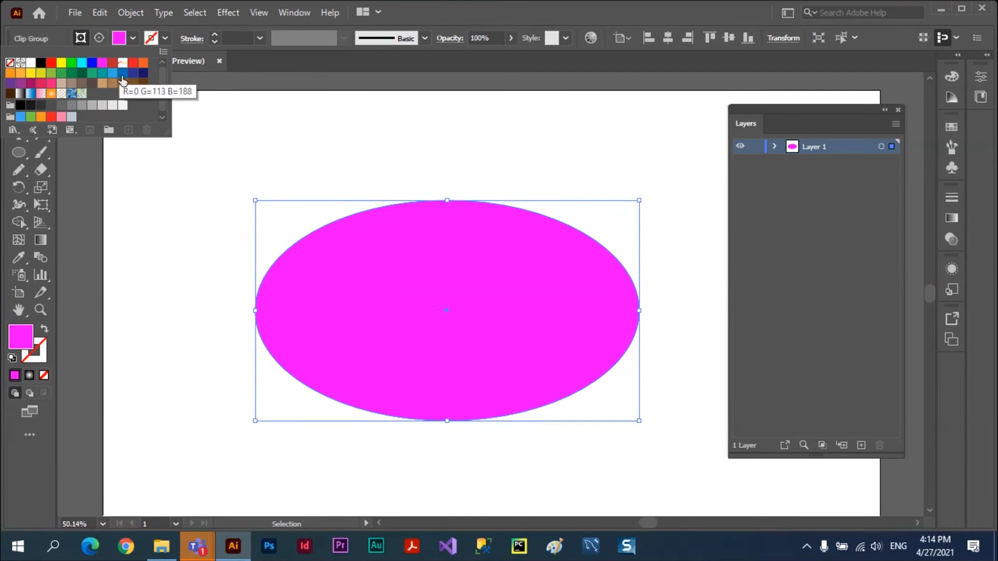
left_click(271, 118)
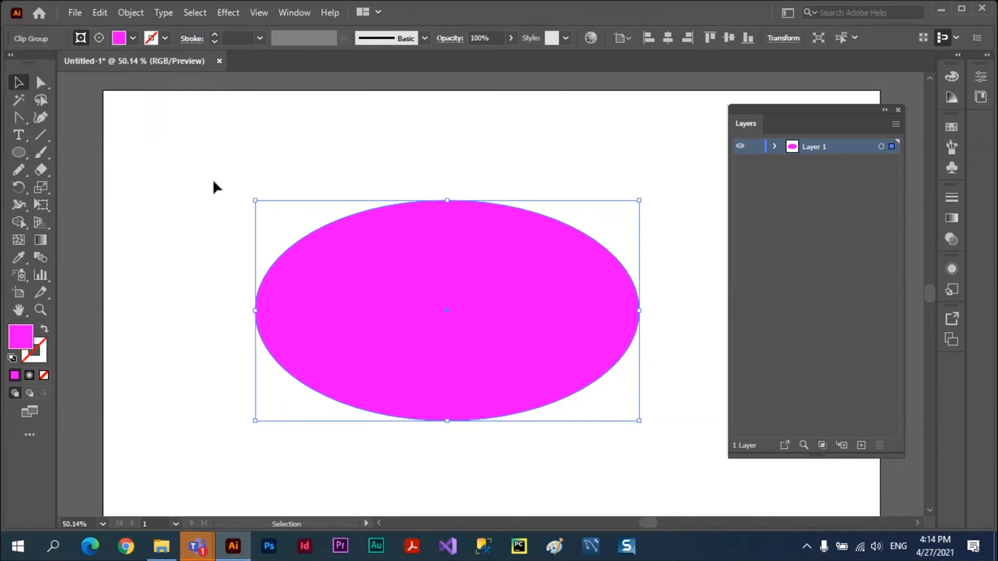
key("ctrl+z")
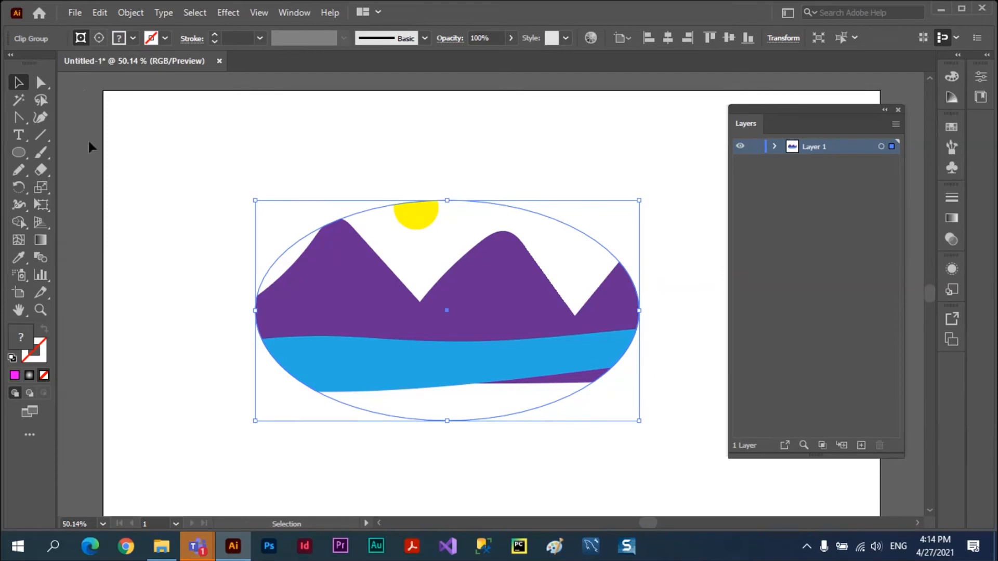
Switch the clip group between editing its contents and its clipping path, and deselect everything.
left_click(96, 40)
left_click(81, 39)
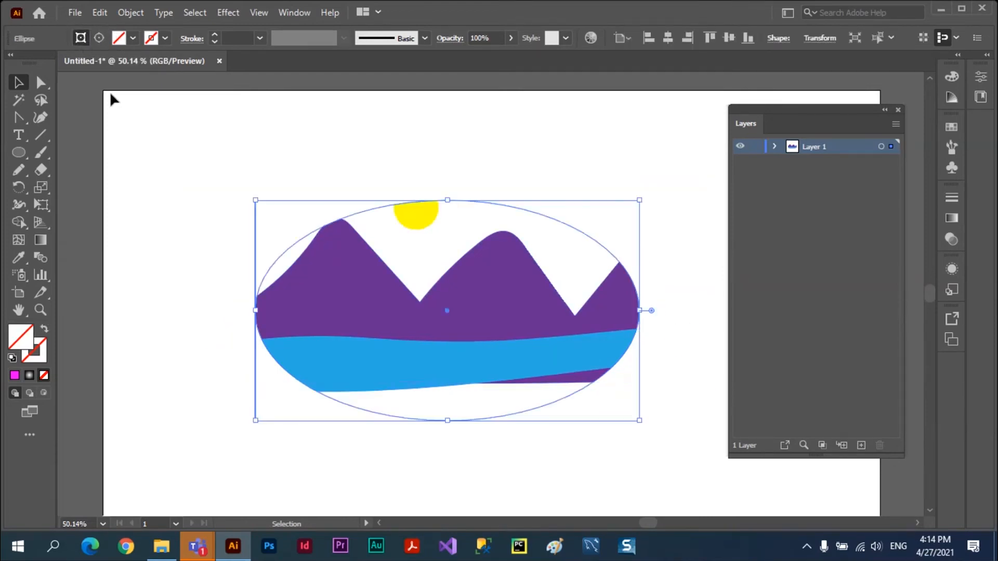
left_click(179, 134)
Move the whole clipped landscape up and to the left on the artboard.
left_click(325, 258)
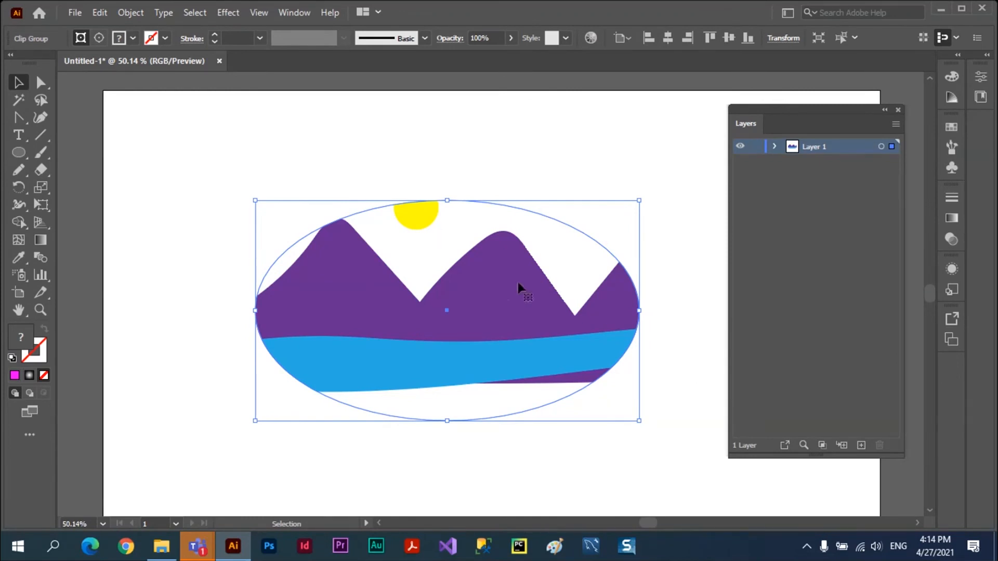
left_click_drag(499, 287, 422, 263)
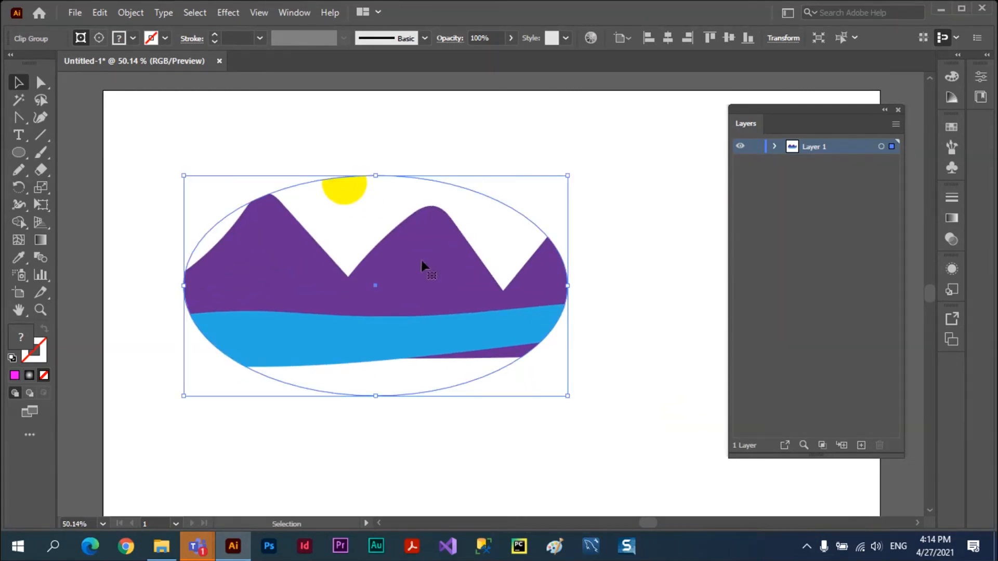
Expand Layer 1 and its clip group in the layer list, widening the list to show full names.
left_click(773, 146)
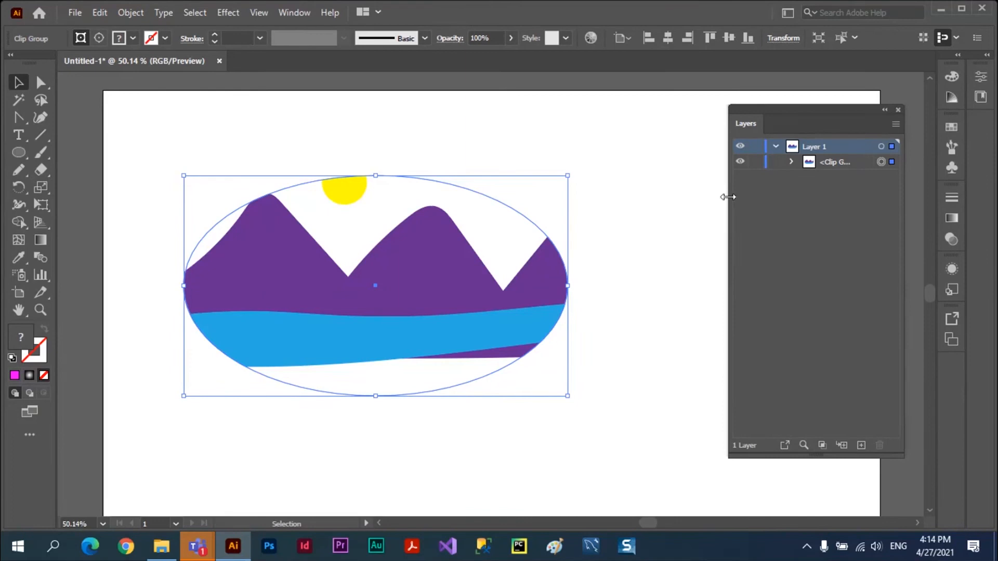
left_click_drag(727, 197, 656, 196)
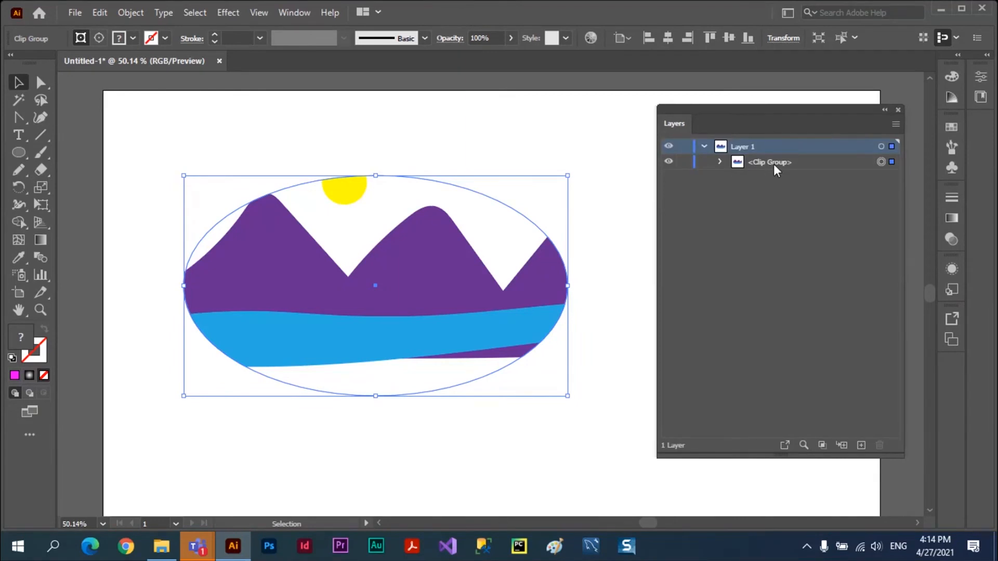
left_click(719, 162)
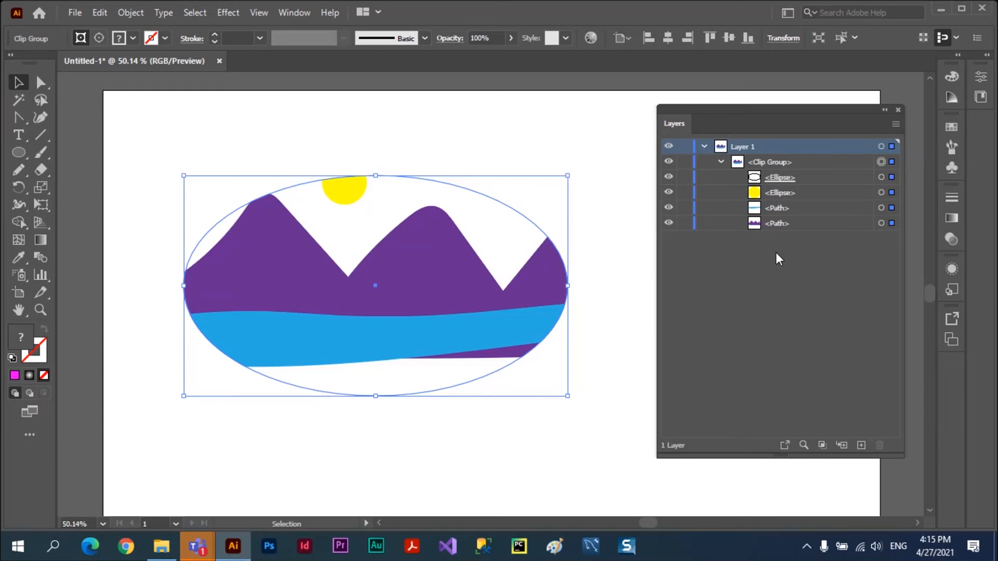
Highlight the mountain path, water path, sun ellipse and clipping ellipse entries of the clip group one after another.
left_click(821, 226)
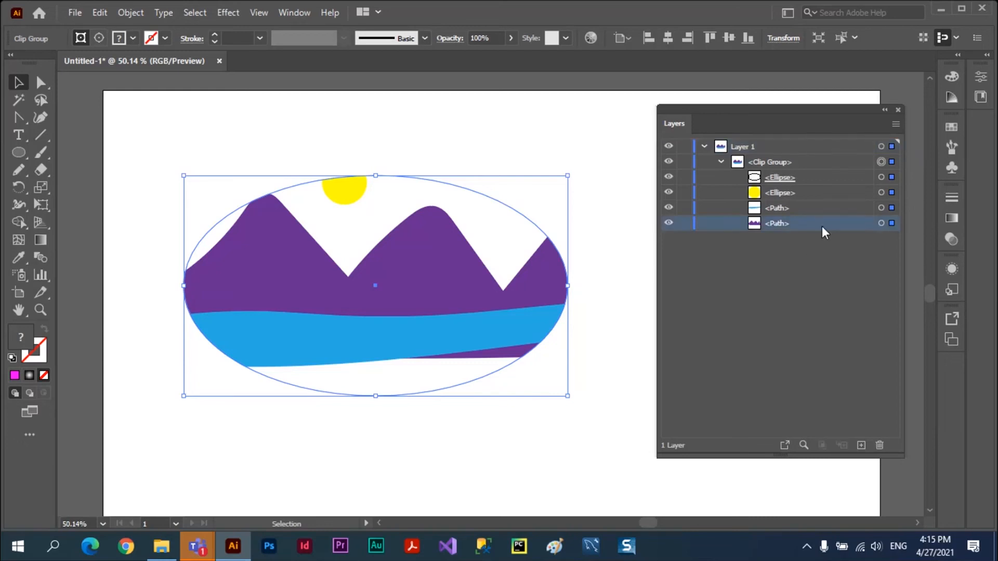
left_click(808, 209)
left_click(787, 192)
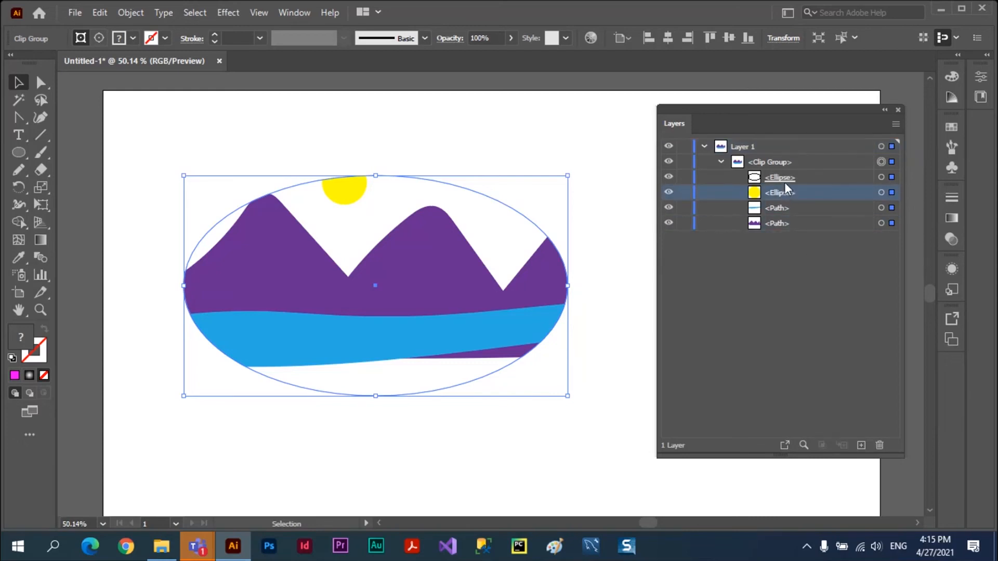
left_click(784, 181)
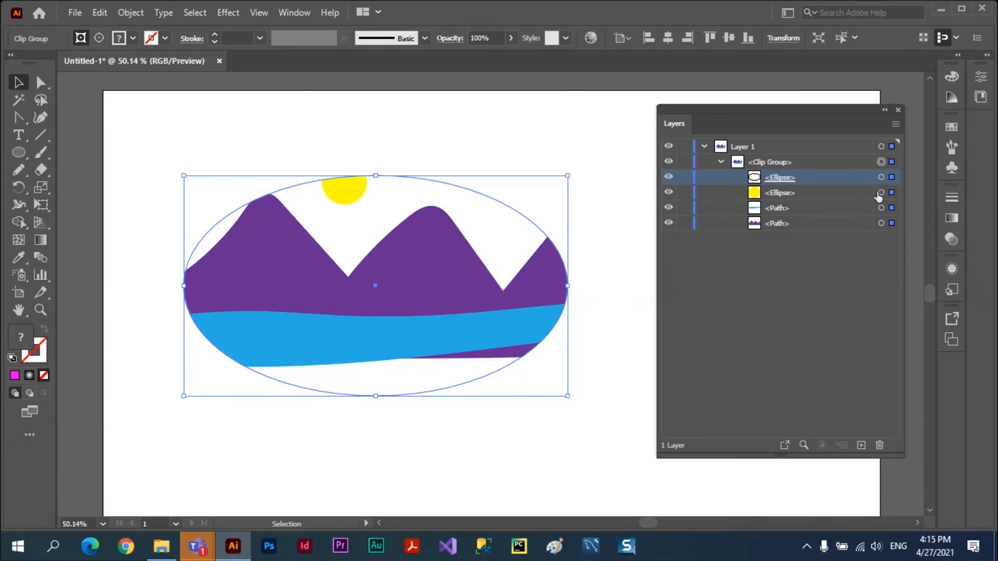
Select the water path, mountain path and sun ellipse individually through their clip group entries to examine their full outlines.
left_click(891, 207)
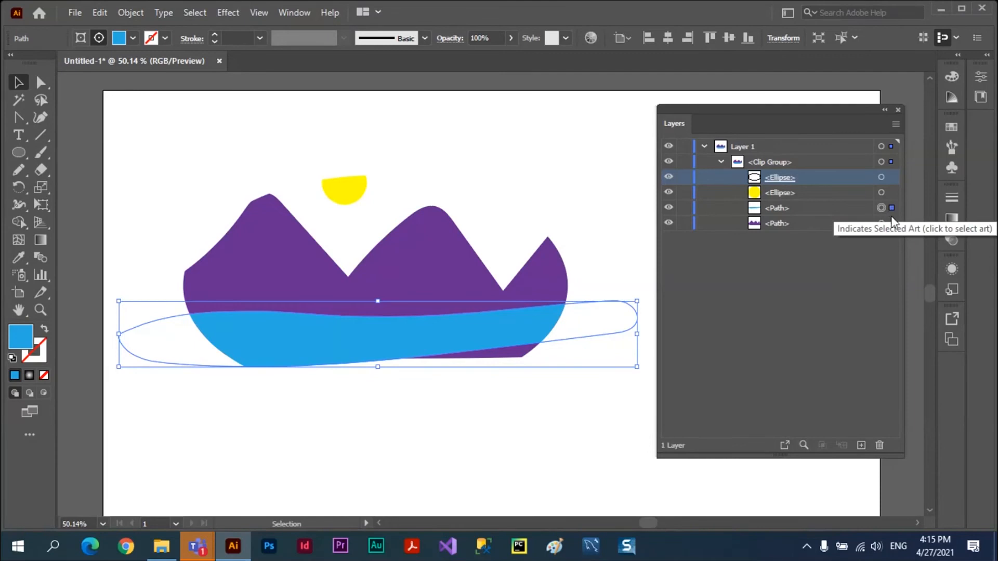
left_click(890, 223)
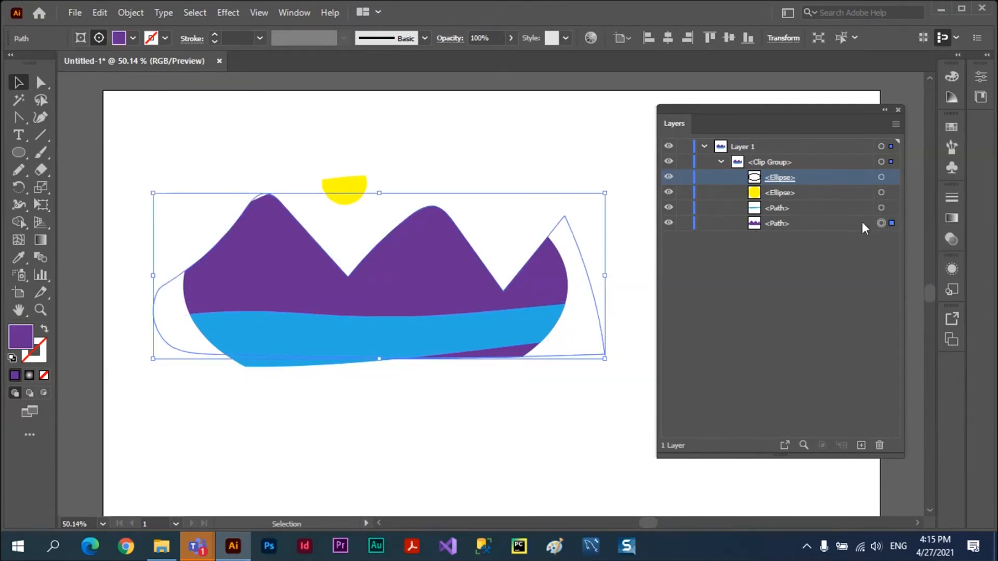
left_click(891, 207)
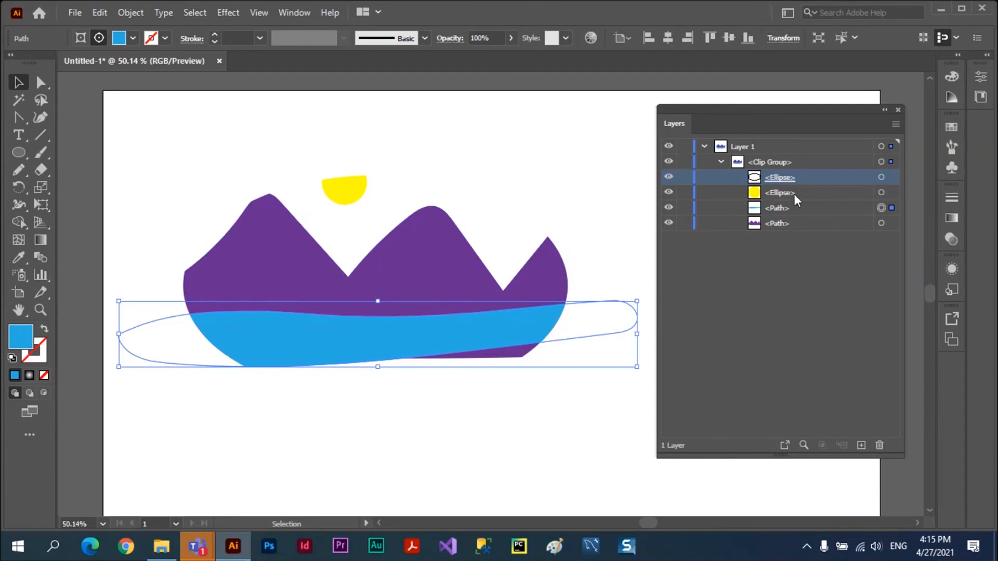
left_click(891, 193)
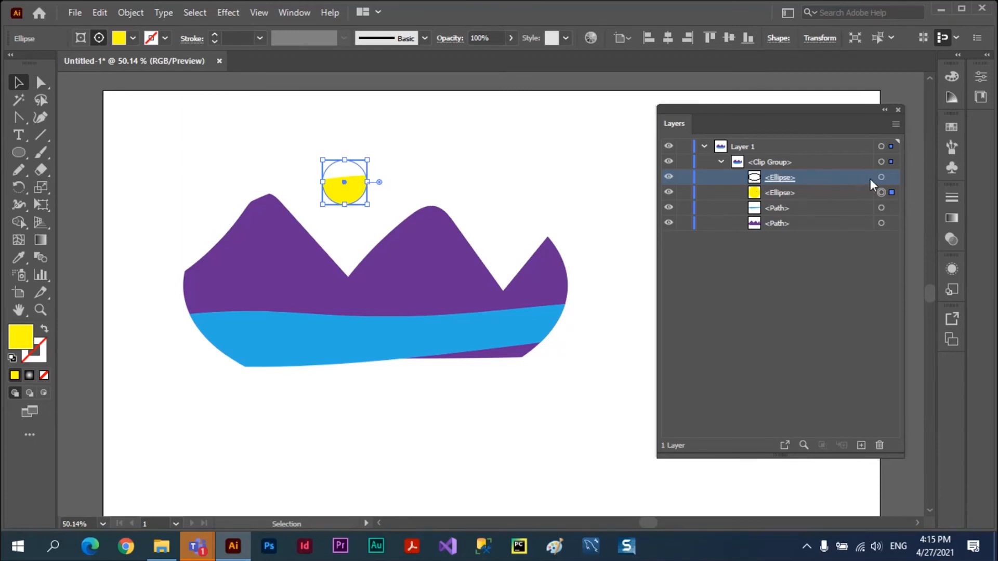
Select the clipping ellipse within the clip group and fill it with magenta, trying cyan first.
left_click(890, 177)
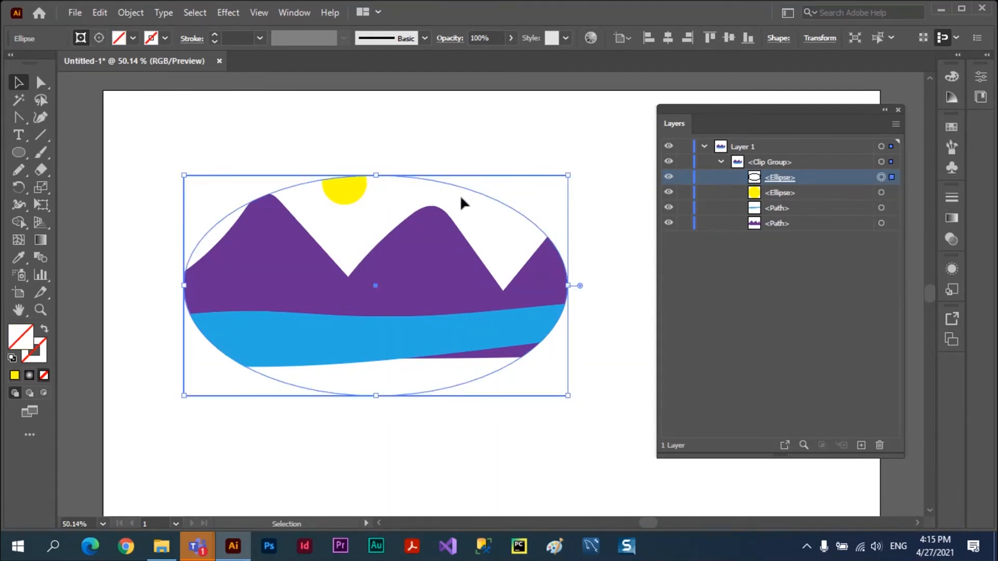
left_click(129, 40)
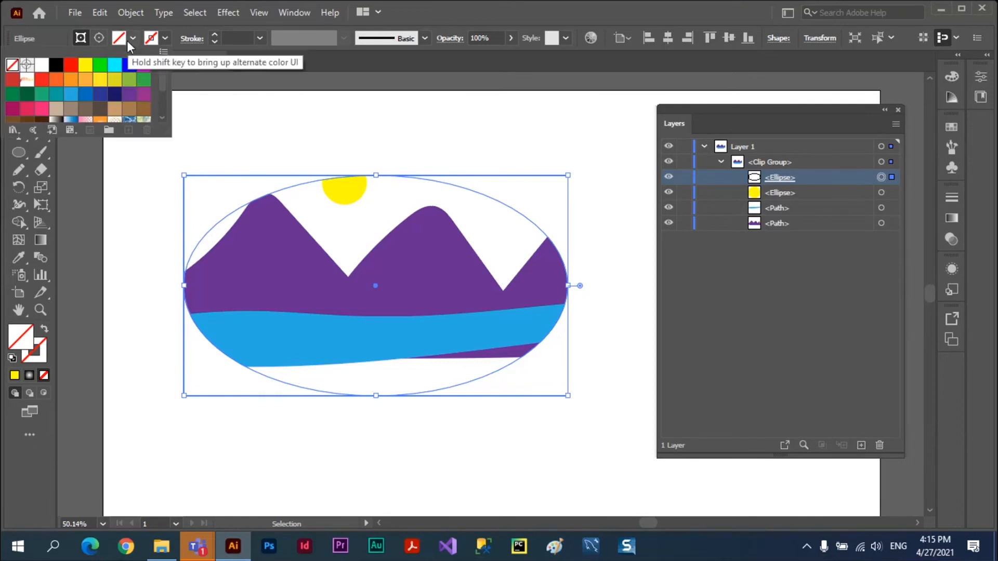
left_click(114, 68)
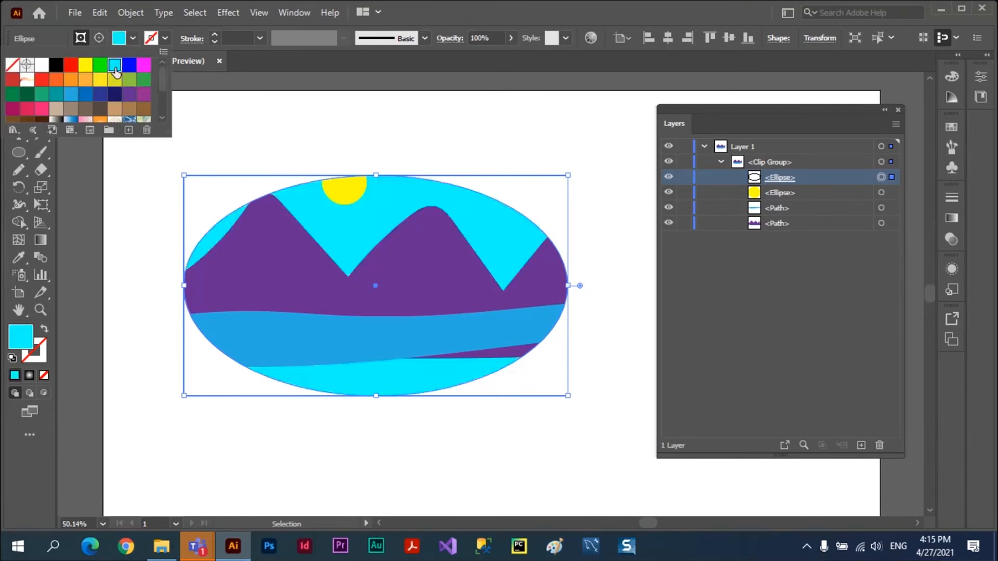
left_click(141, 69)
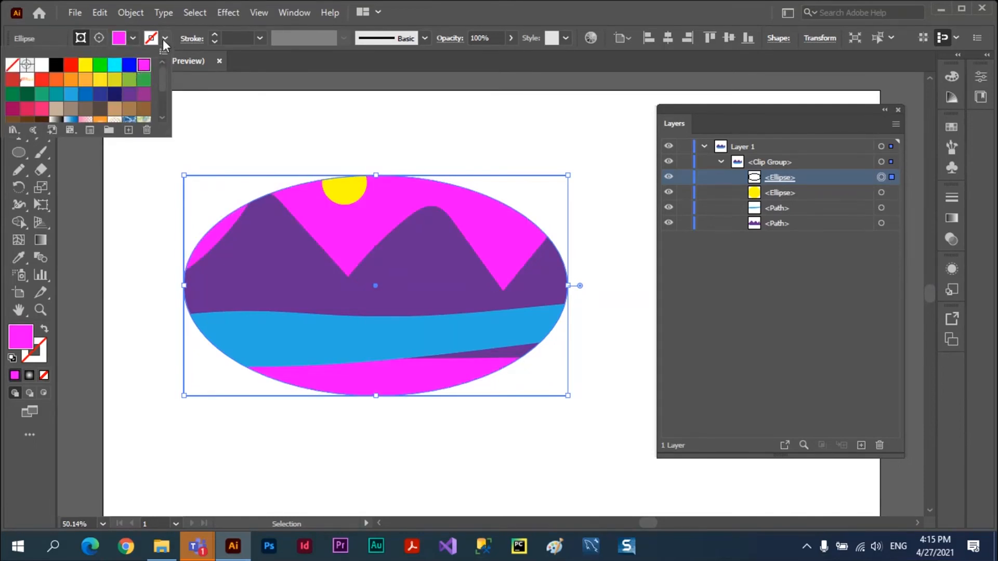
Give the clipping ellipse a red 12 pt stroke and deselect everything.
left_click(213, 35)
left_click(213, 33)
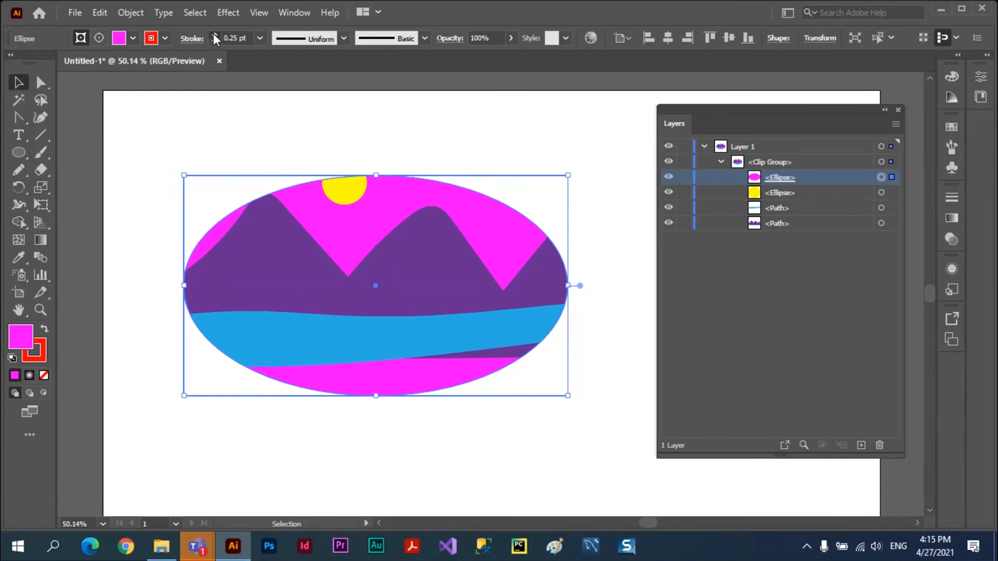
left_click(213, 34)
left_click(213, 33)
left_click(213, 33)
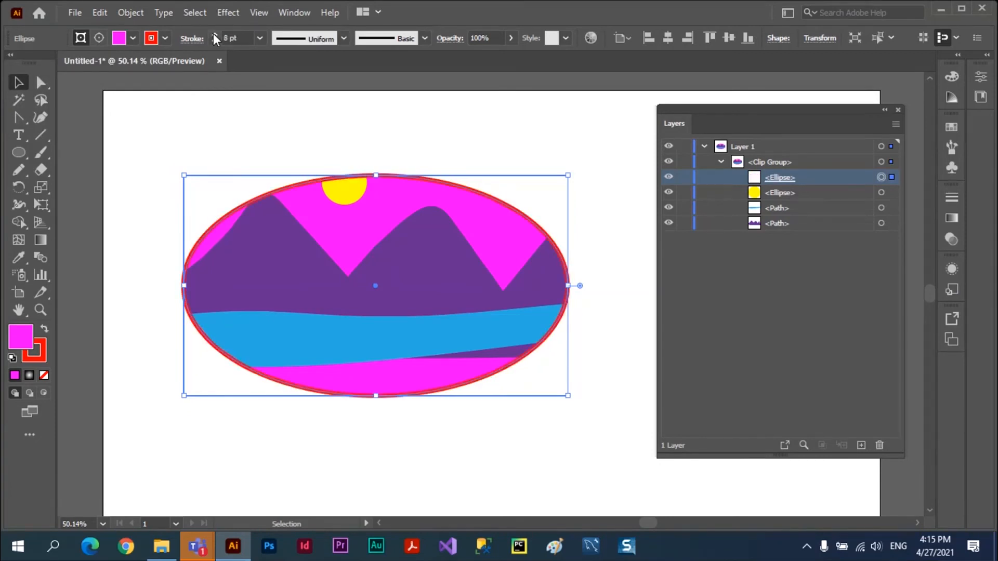
left_click(213, 34)
left_click(213, 33)
left_click(213, 33)
left_click(213, 34)
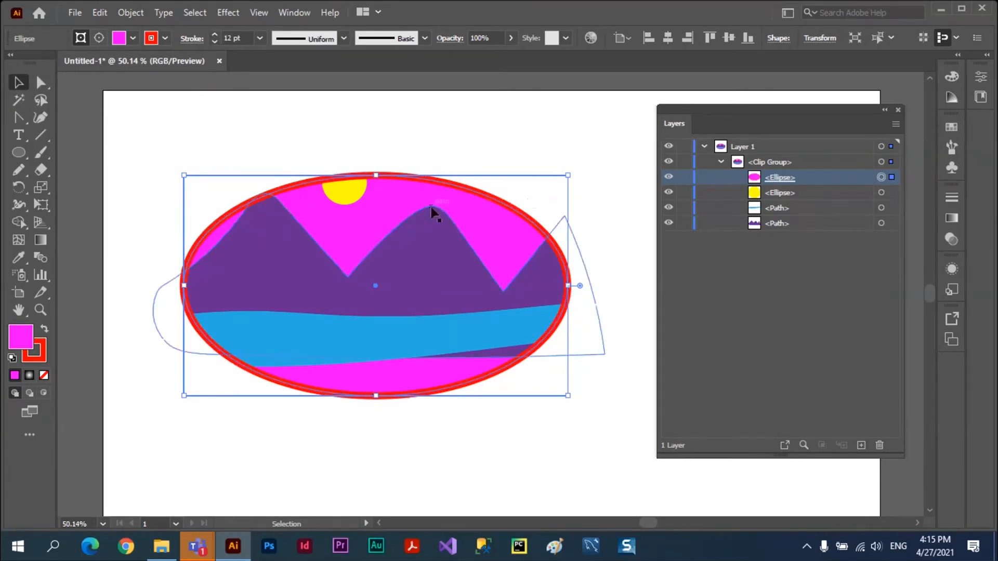
left_click(784, 303)
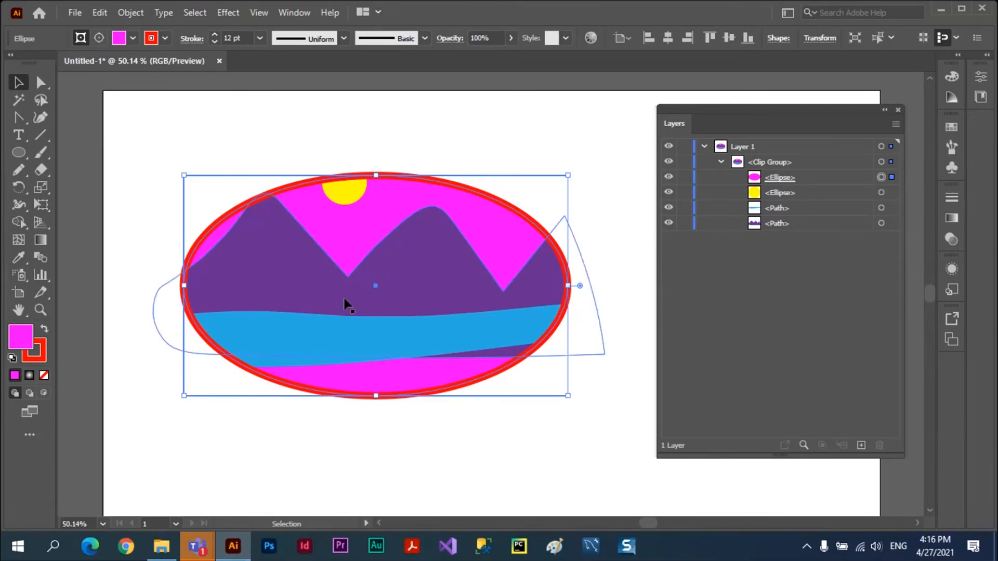
left_click(426, 123)
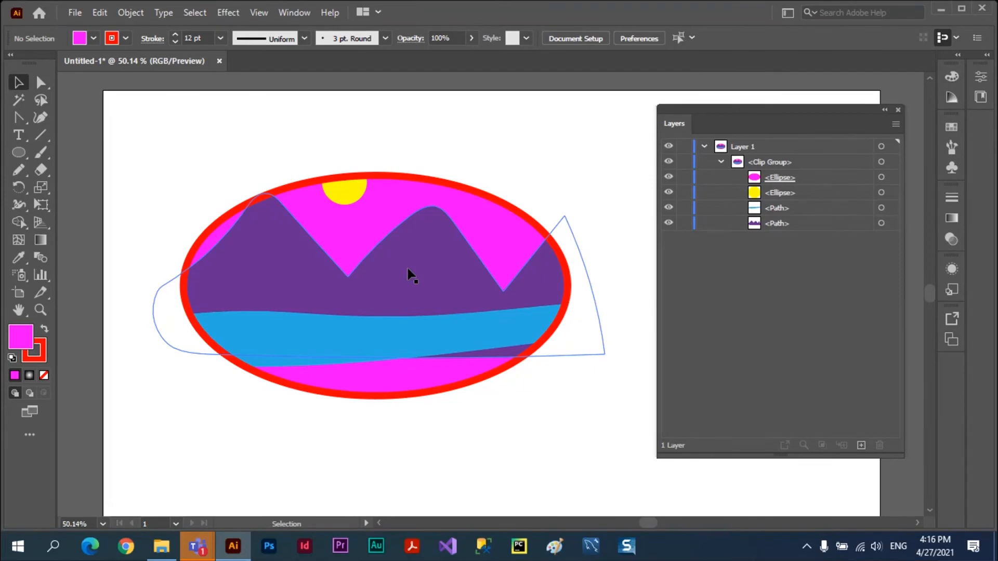
Draw a tall, narrow ellipse near the artboard's upper-left corner, with a dark green fill and no stroke.
left_click(20, 154)
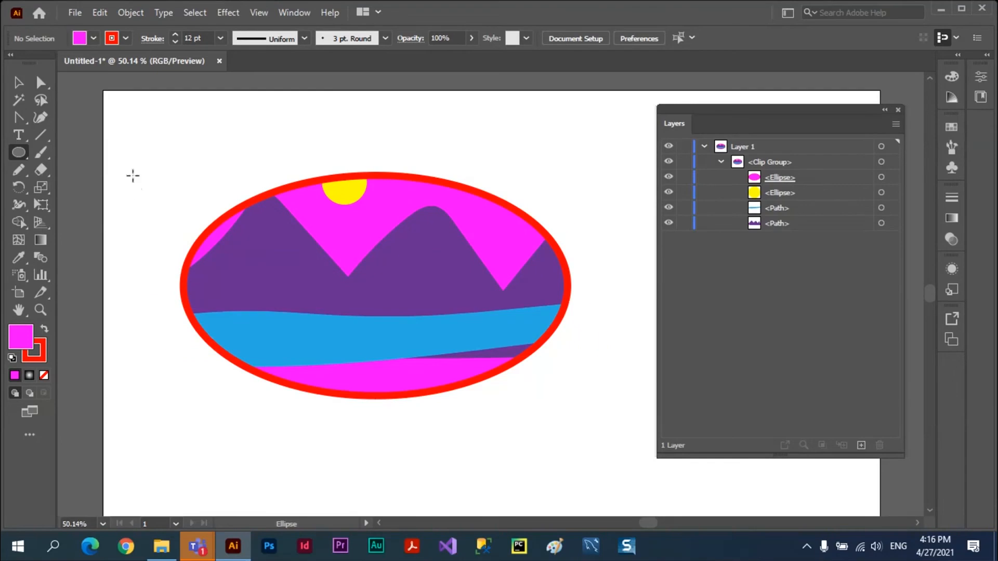
left_click_drag(133, 108, 151, 241)
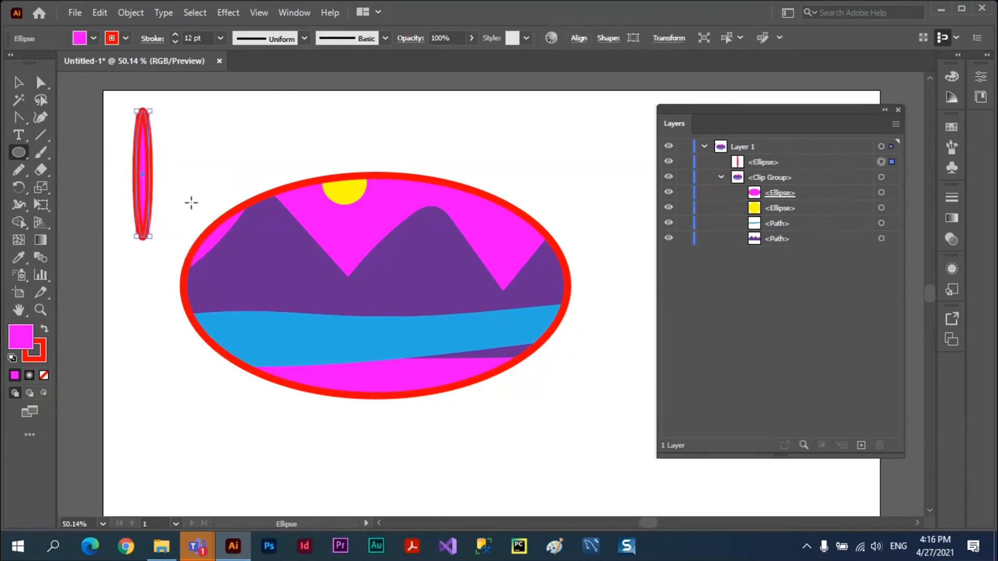
left_click(94, 38)
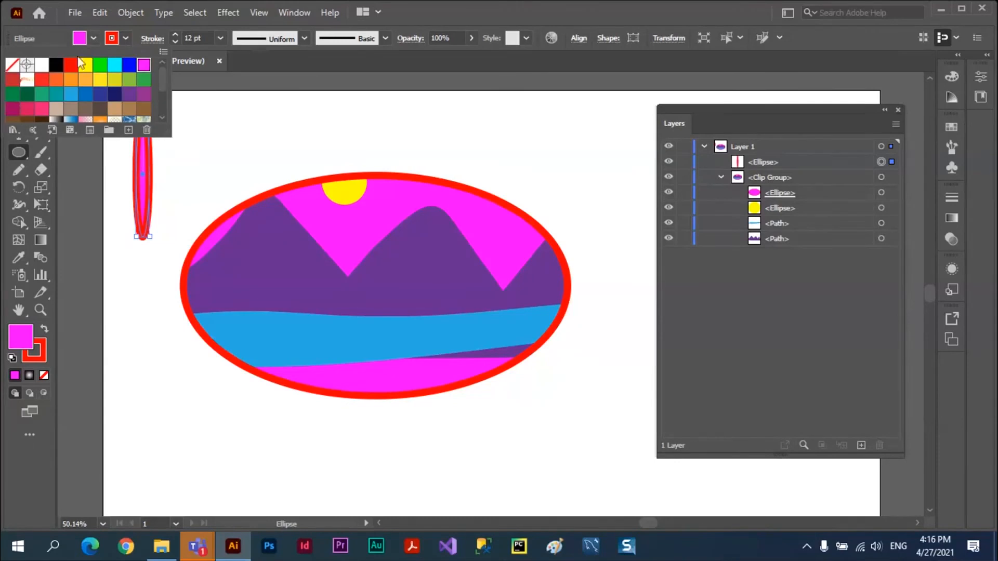
left_click(28, 94)
left_click(126, 39)
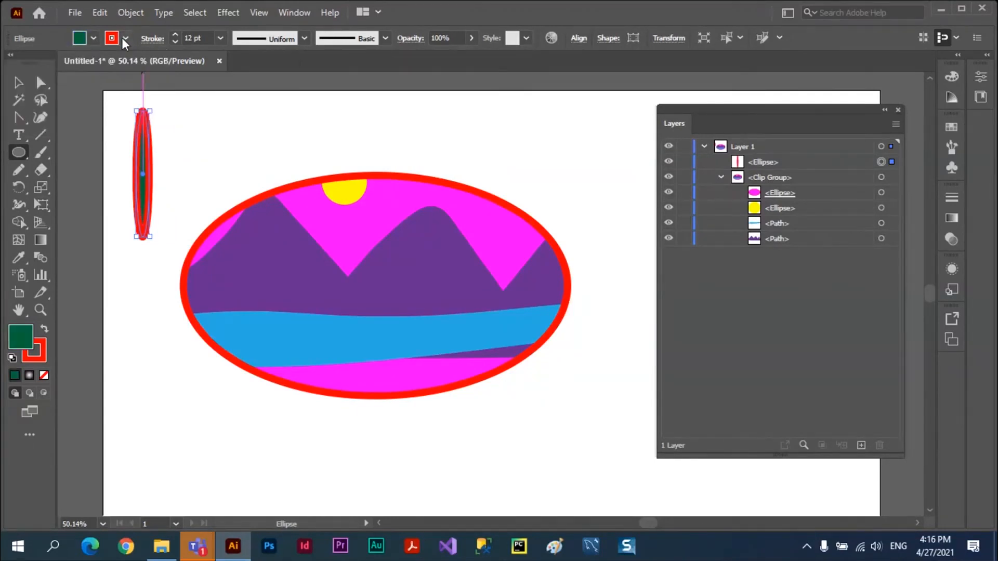
left_click(123, 38)
left_click(11, 68)
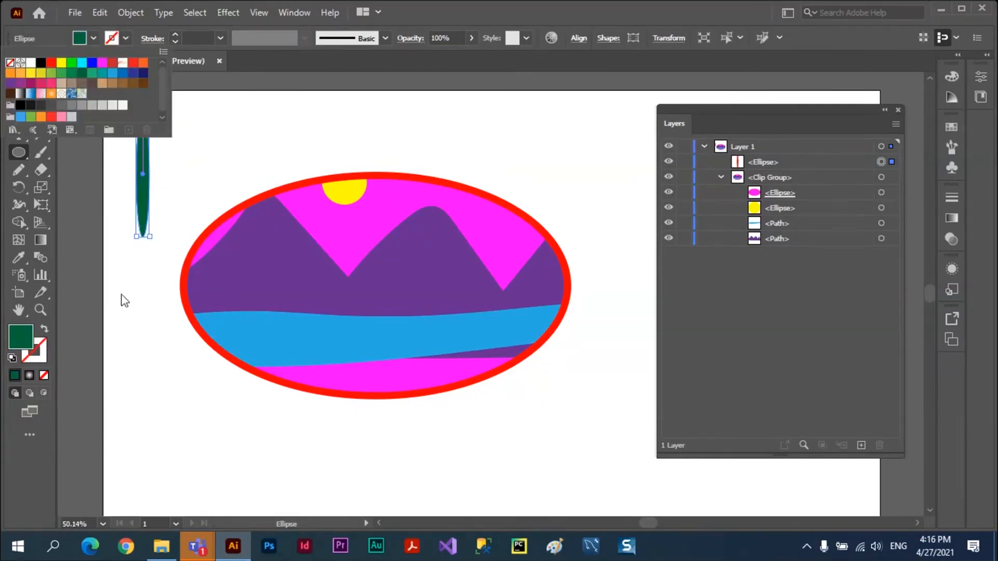
left_click(122, 295)
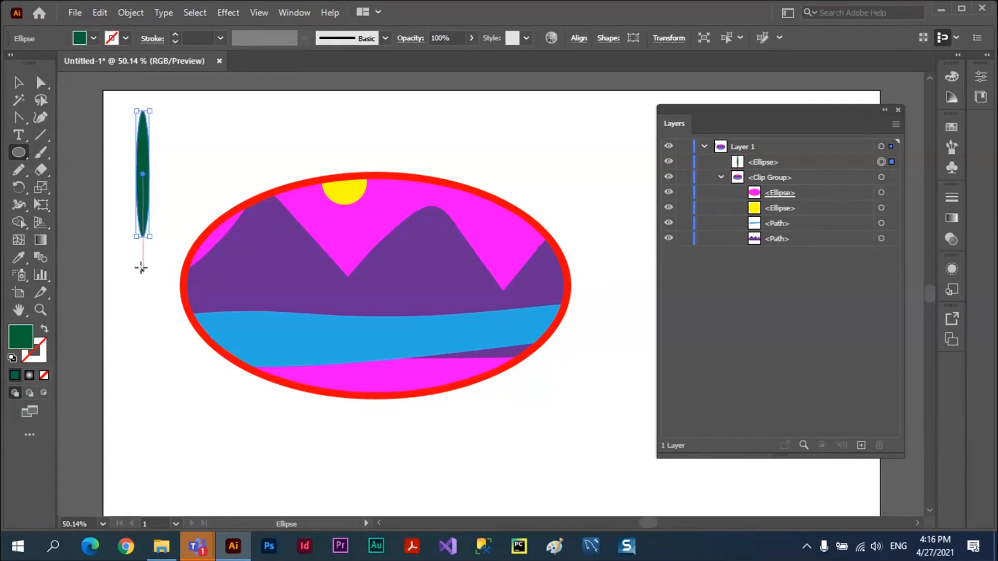
Draw a smaller narrow ellipse below the green one as a tree trunk and fill it with light orange.
left_click_drag(143, 271, 150, 308)
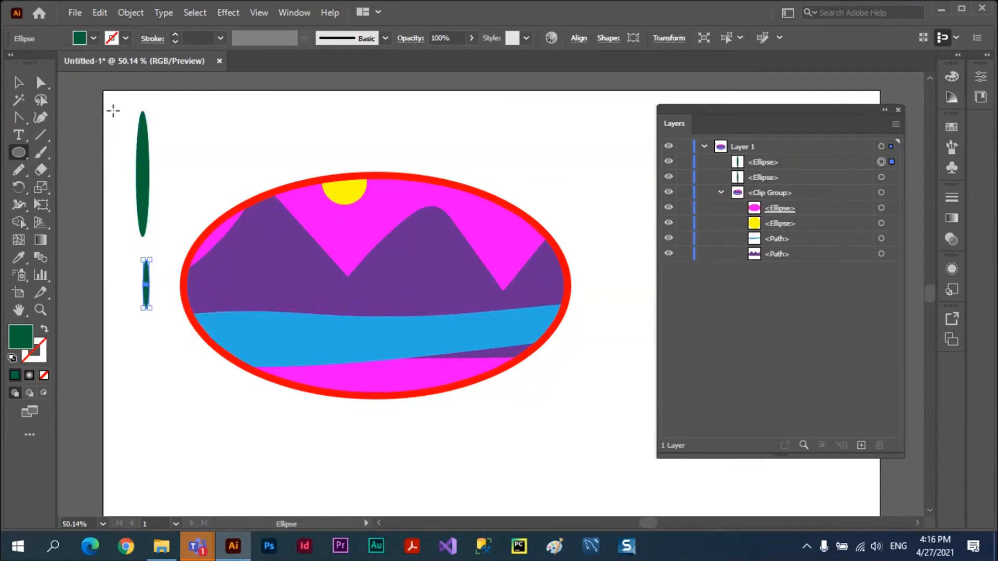
left_click(93, 38)
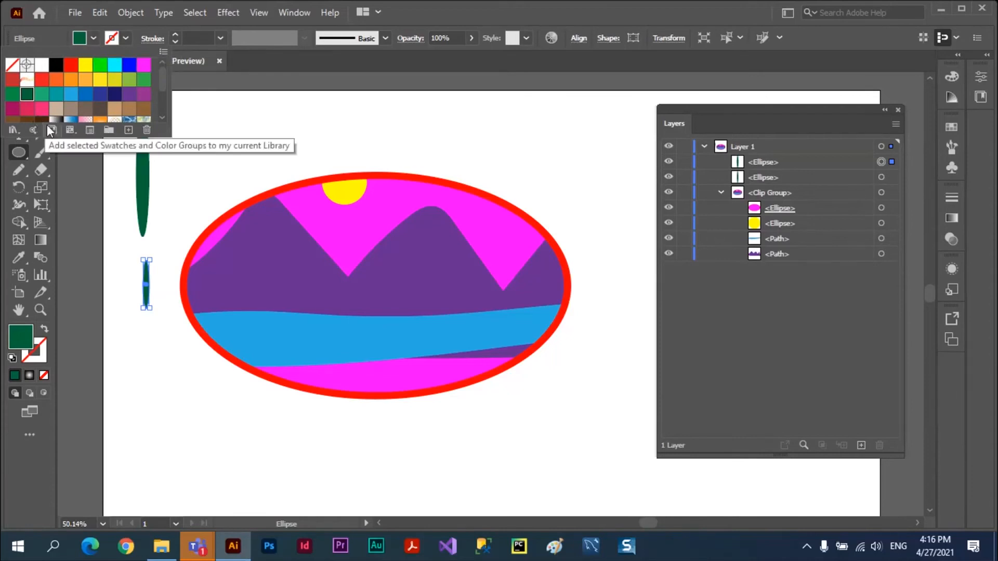
left_click(27, 119)
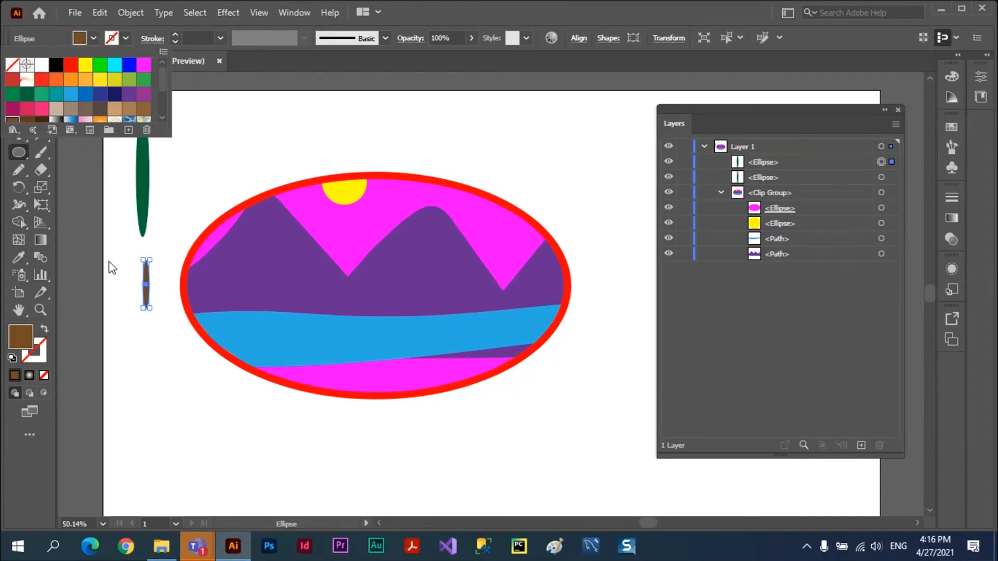
left_click(86, 79)
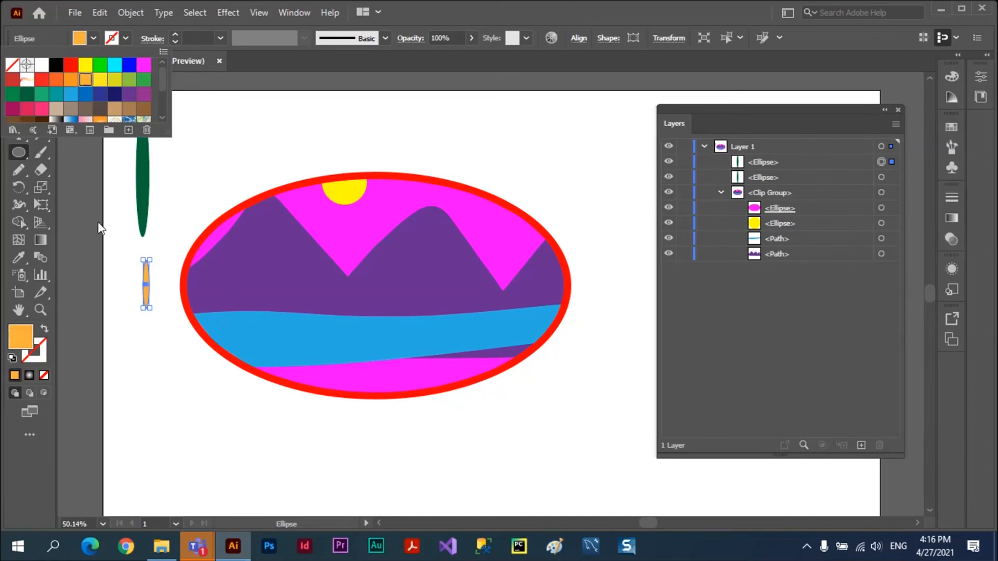
left_click(107, 267)
key("v")
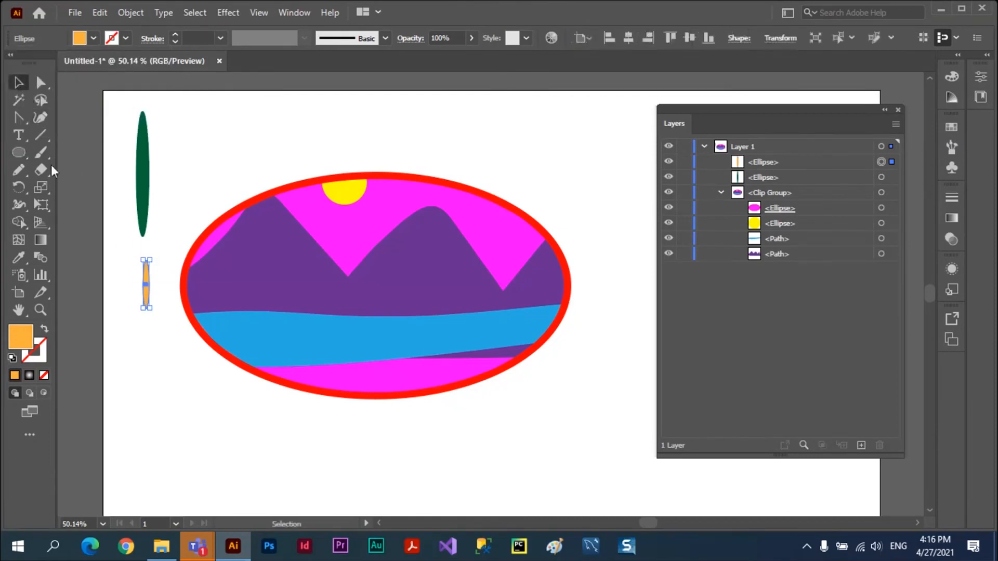
Move the orange trunk up to the green ellipse, then widen the green ellipse slightly and shift it to overlap the trunk.
left_click(156, 308)
left_click_drag(145, 295, 142, 264)
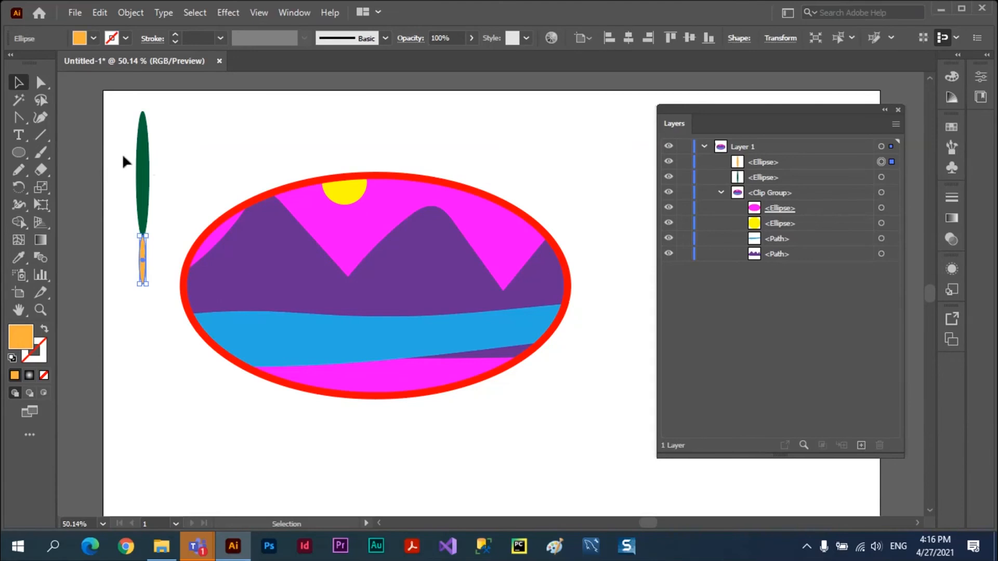
left_click(148, 175)
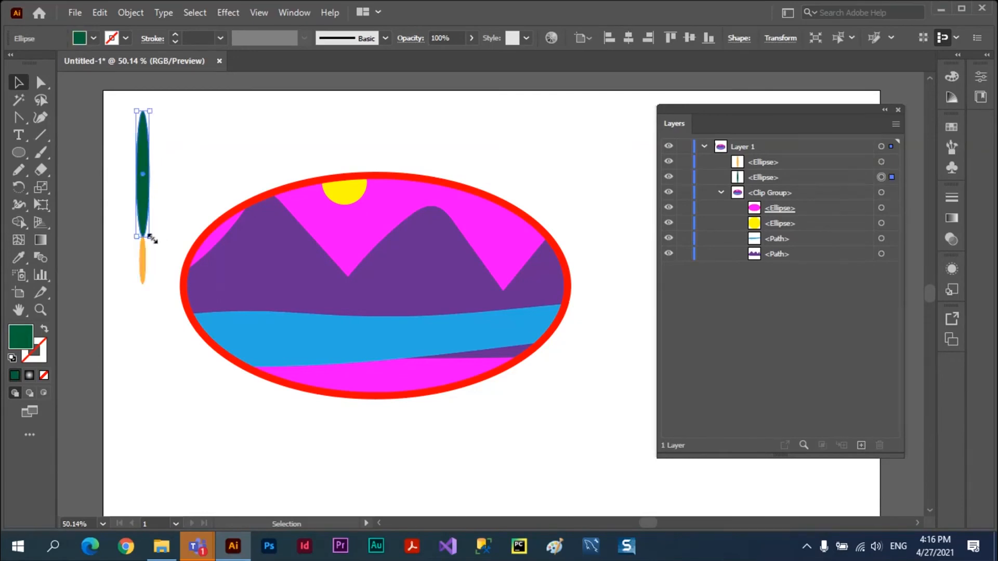
left_click_drag(149, 235, 154, 240)
left_click_drag(145, 203, 142, 205)
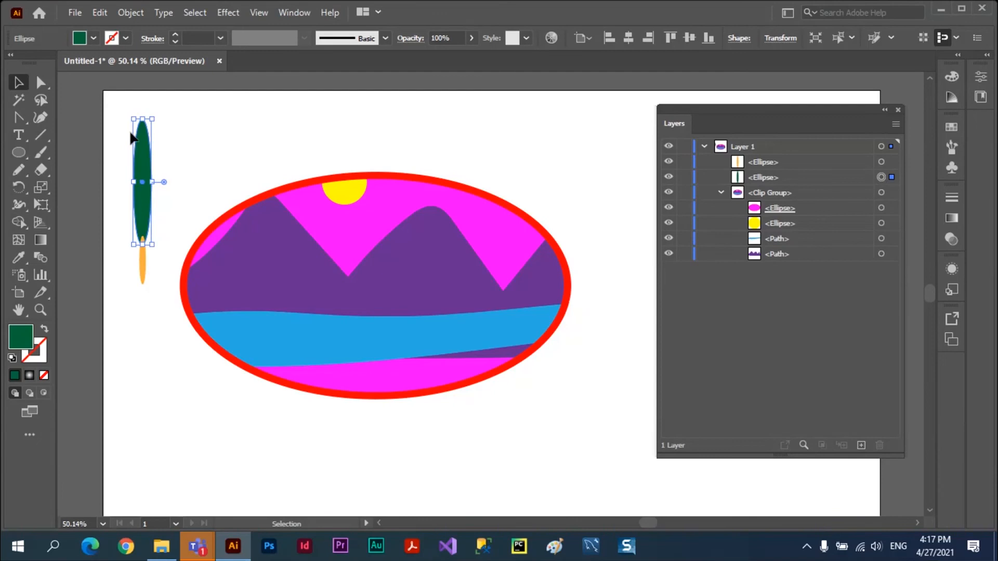
Group the green ellipse and orange trunk, and move the tree group slightly up and to the right.
left_click_drag(123, 135, 162, 289)
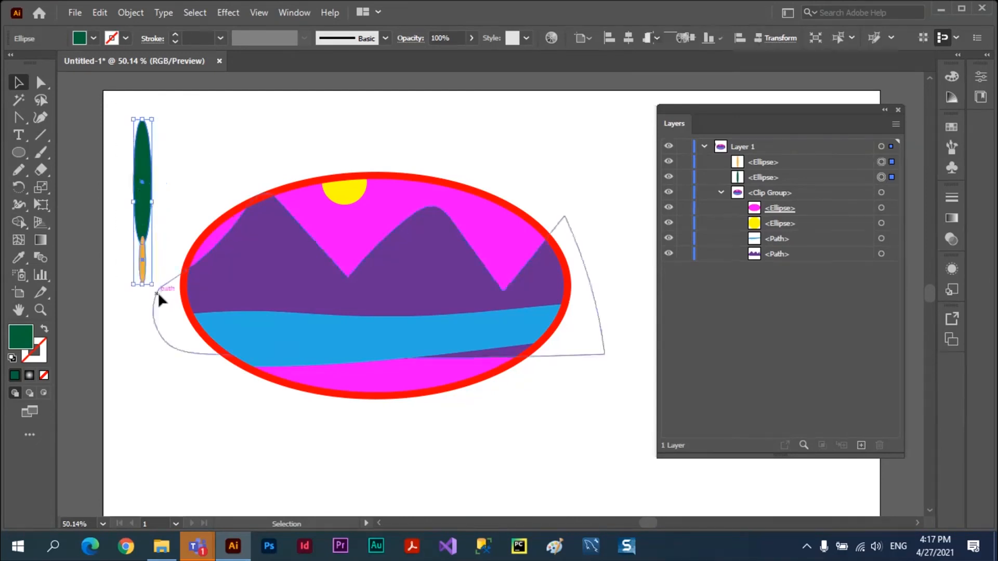
left_click(129, 12)
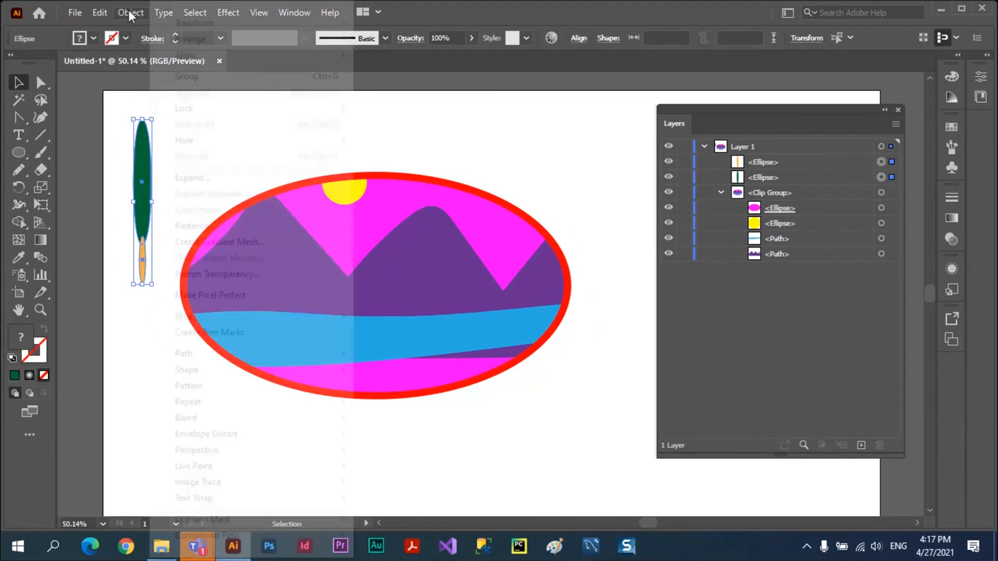
left_click(180, 76)
left_click_drag(153, 177, 162, 172)
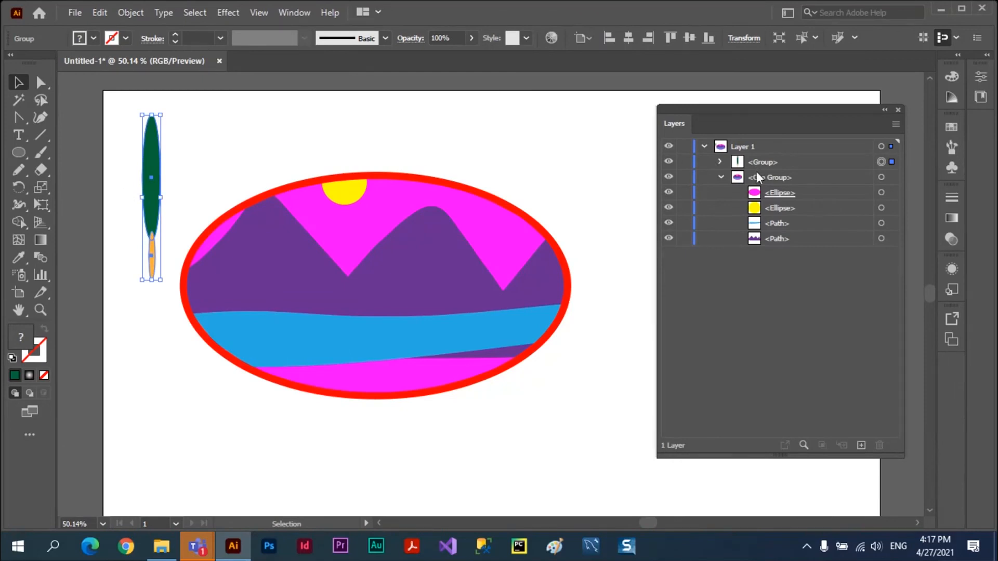
Collapse the clip group and expand the new tree group in the layer list.
left_click(722, 176)
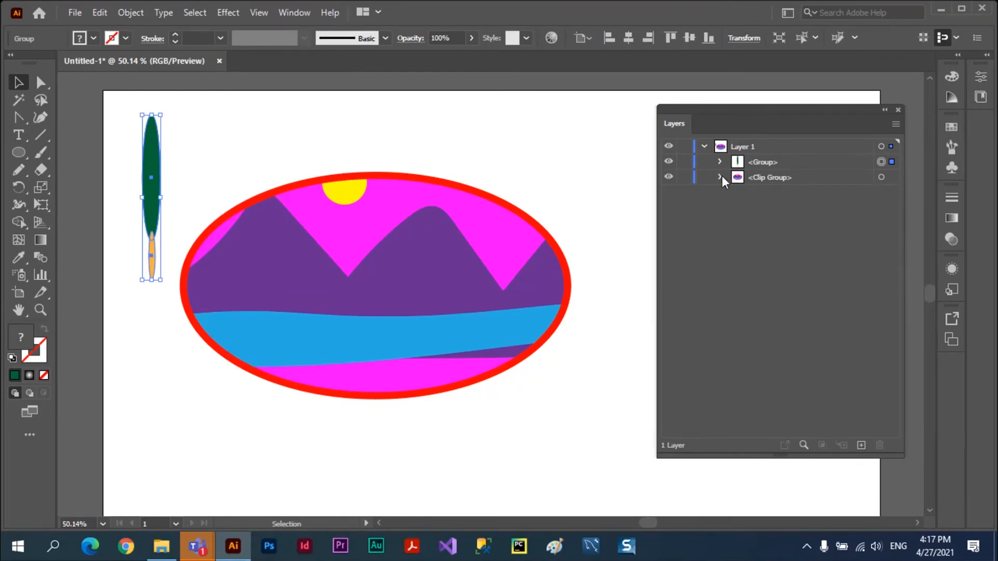
left_click(721, 176)
left_click(721, 177)
left_click(720, 162)
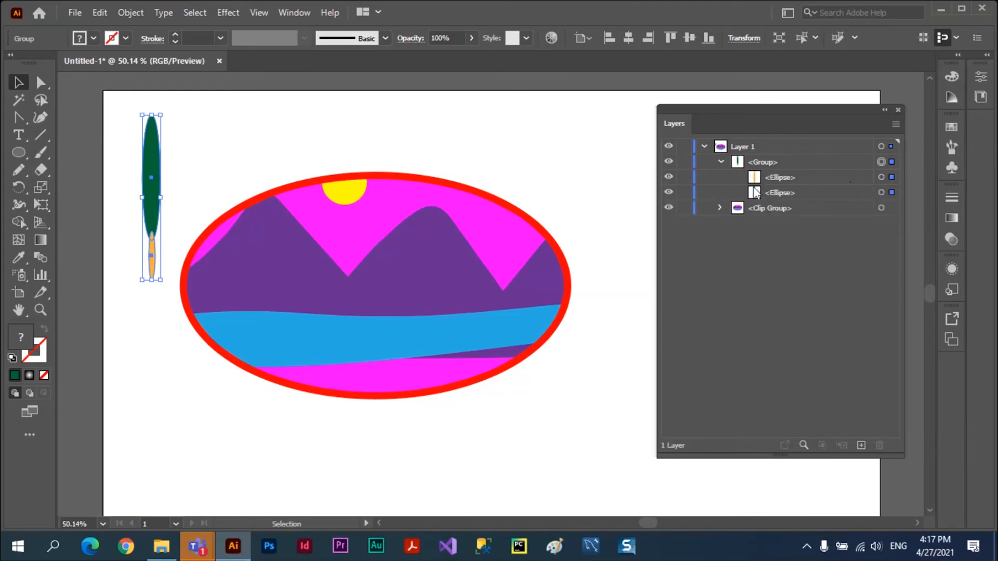
Hide and show the tree group's trunk and green ellipse in turn, then collapse the group and highlight its entry.
left_click(670, 182)
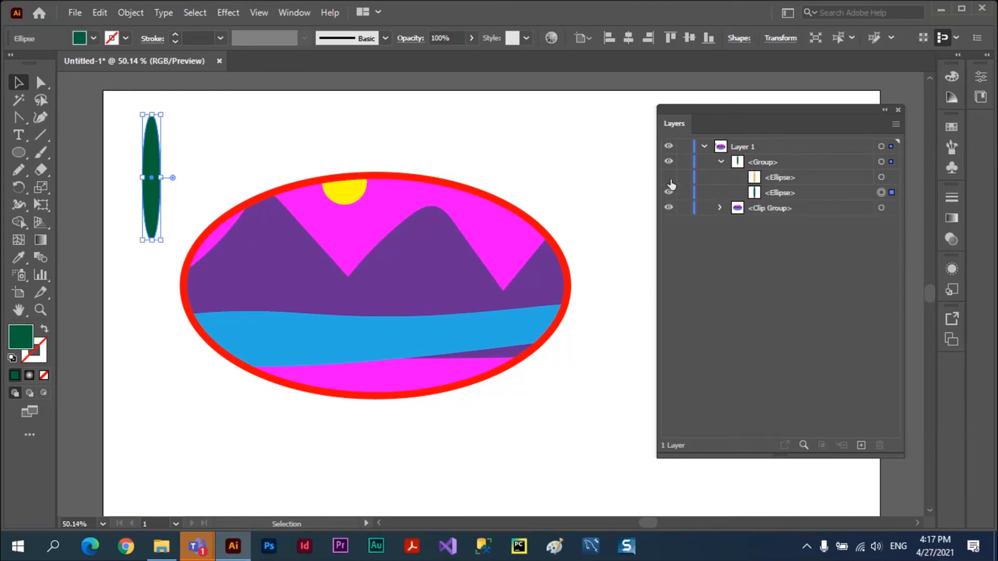
left_click(669, 178)
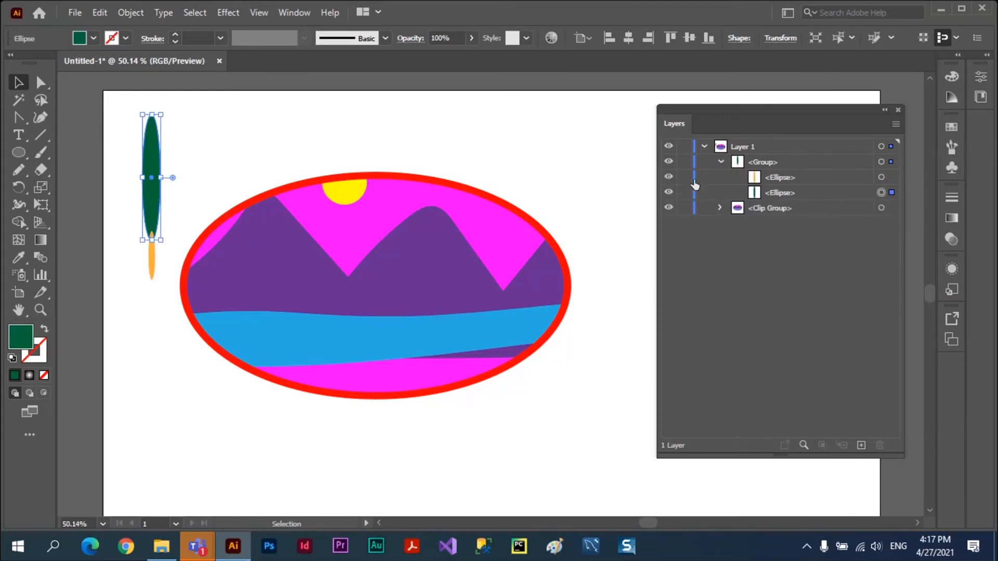
left_click(669, 192)
left_click(668, 192)
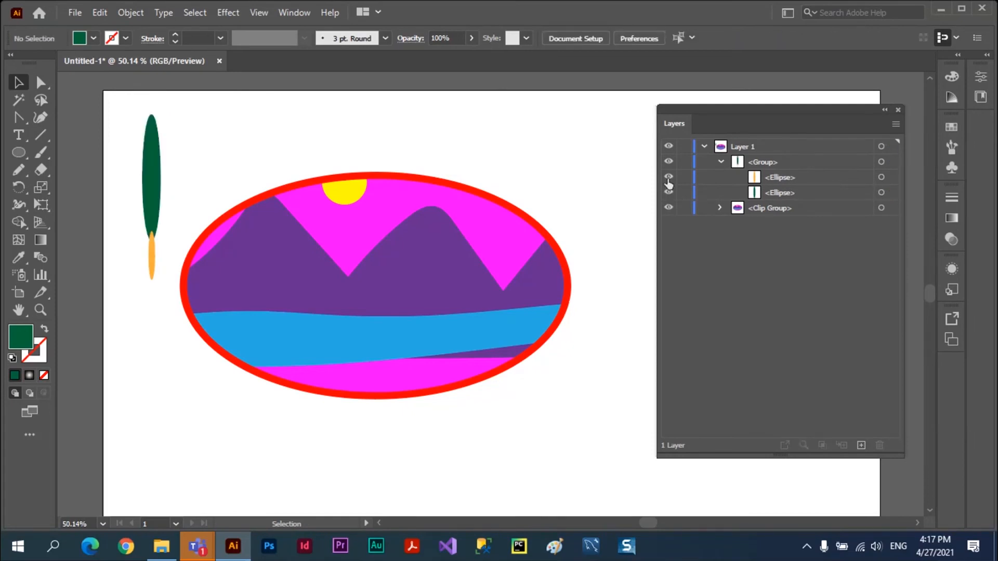
left_click(669, 178)
left_click(669, 177)
left_click(721, 161)
left_click(785, 161)
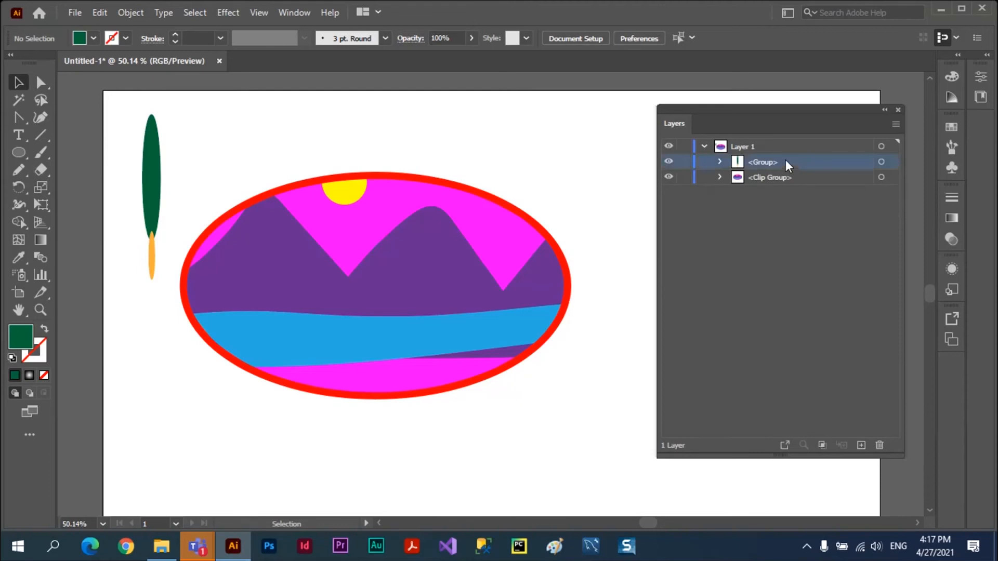
Move the tree over the landscape's left part and place its group inside the clip group, directly below the yellow ellipse.
left_click(719, 177)
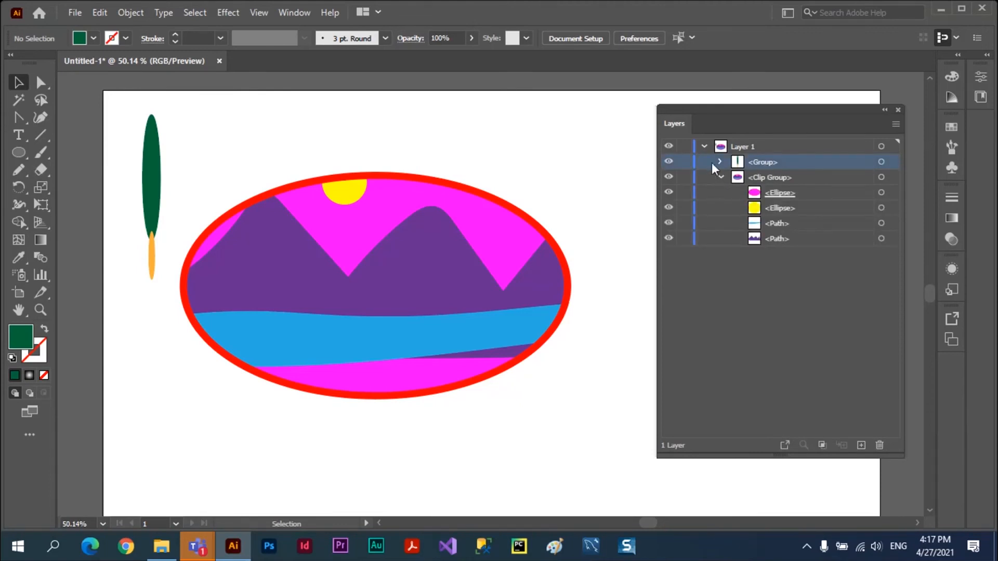
left_click_drag(158, 160, 230, 239)
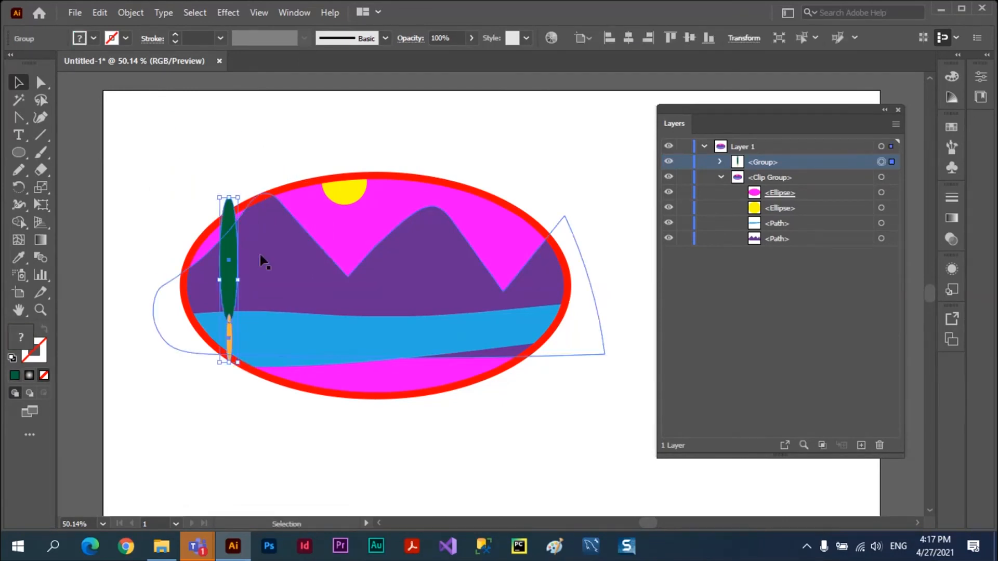
left_click(182, 170)
left_click_drag(229, 218, 226, 216)
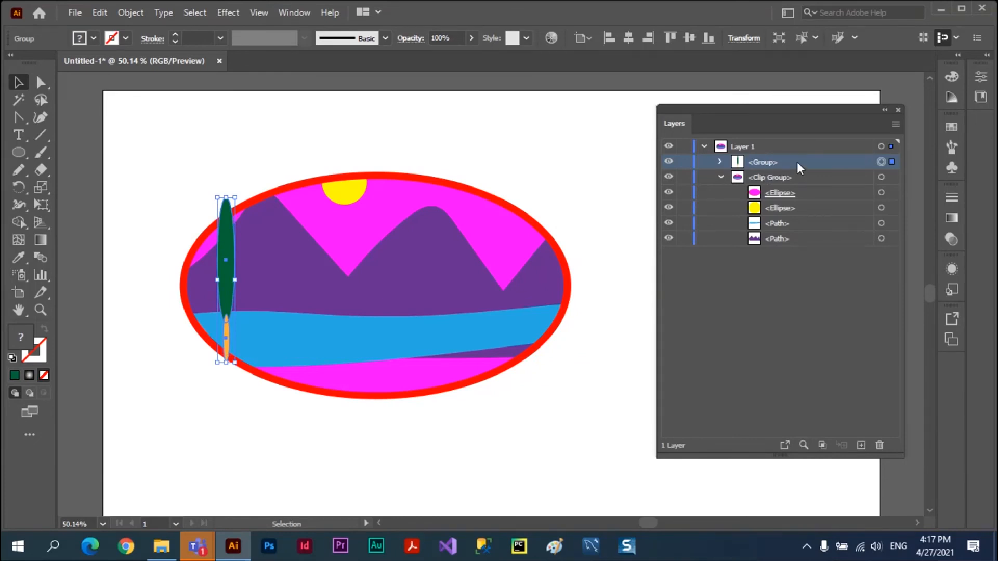
left_click_drag(799, 166, 796, 214)
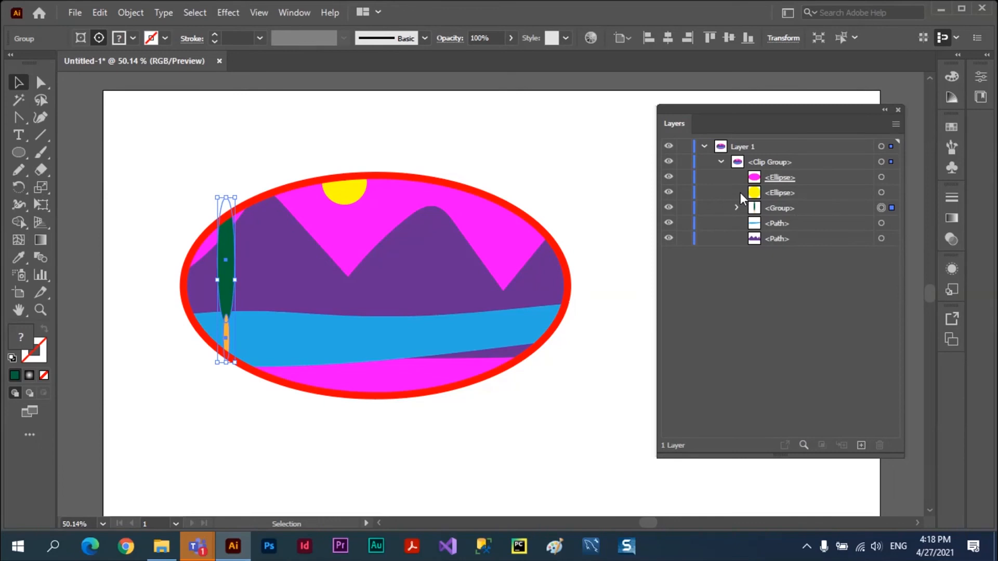
left_click(196, 166)
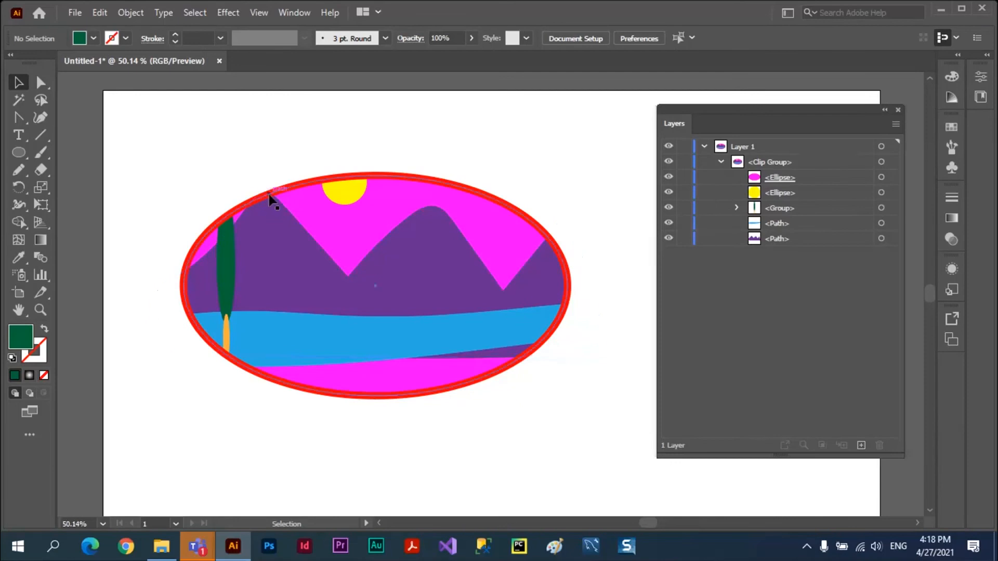
Move the whole clip group slightly down and to the right, then shift it back up and to the left.
left_click_drag(269, 195, 286, 208)
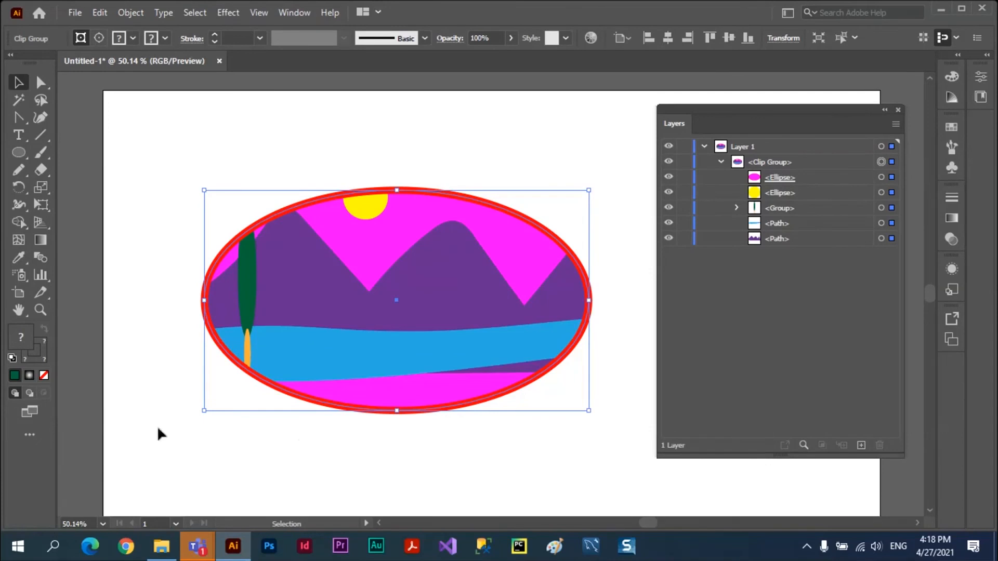
left_click(310, 442)
left_click(802, 163)
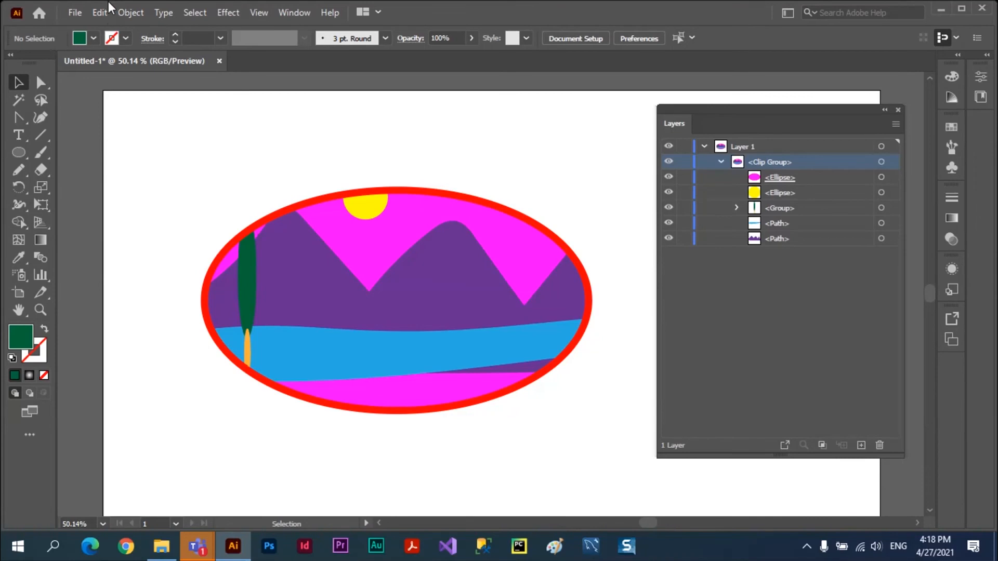
left_click(263, 218)
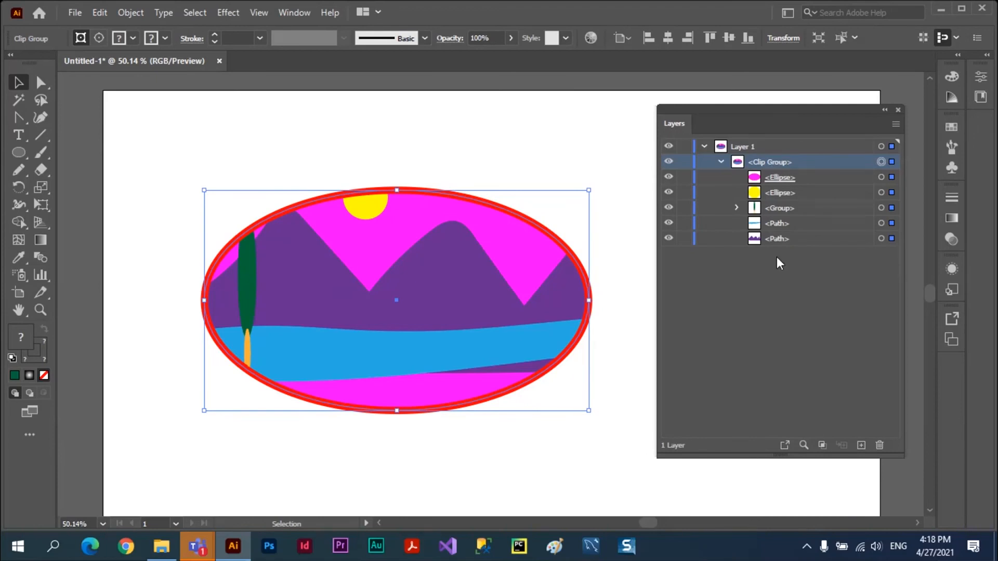
left_click(444, 160)
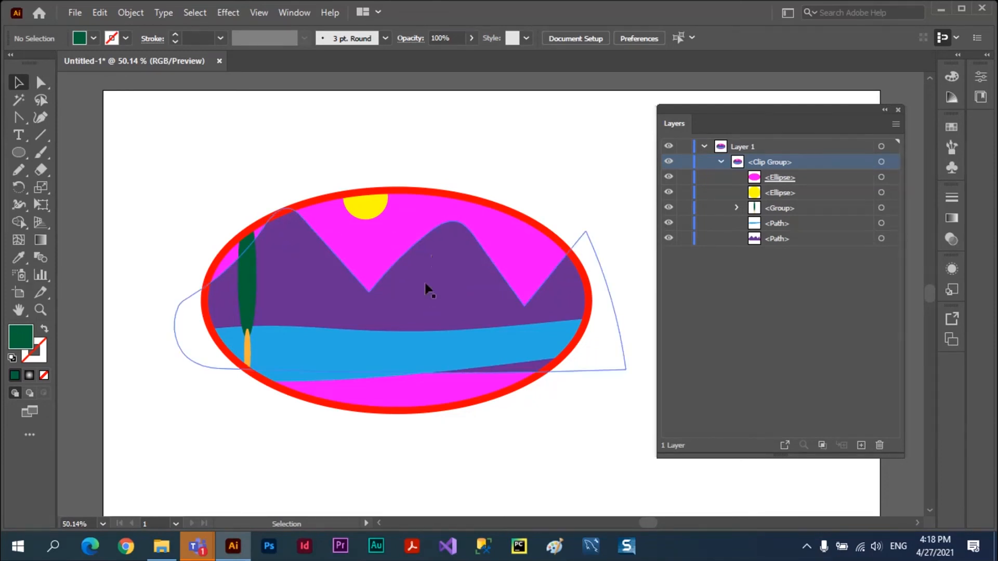
left_click_drag(427, 285, 379, 264)
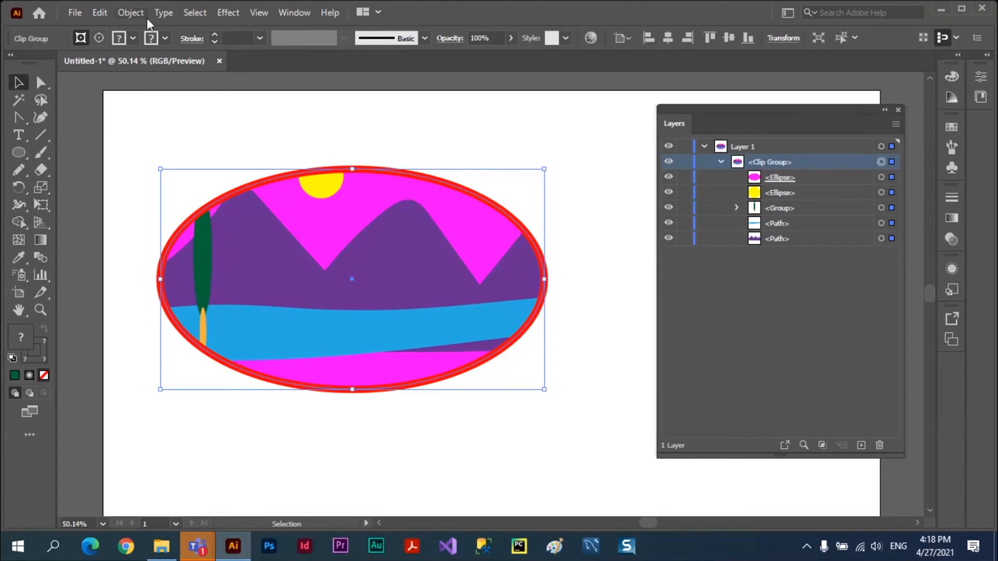
Release the clipping mask of the landscape clip group and deselect everything.
left_click(126, 15)
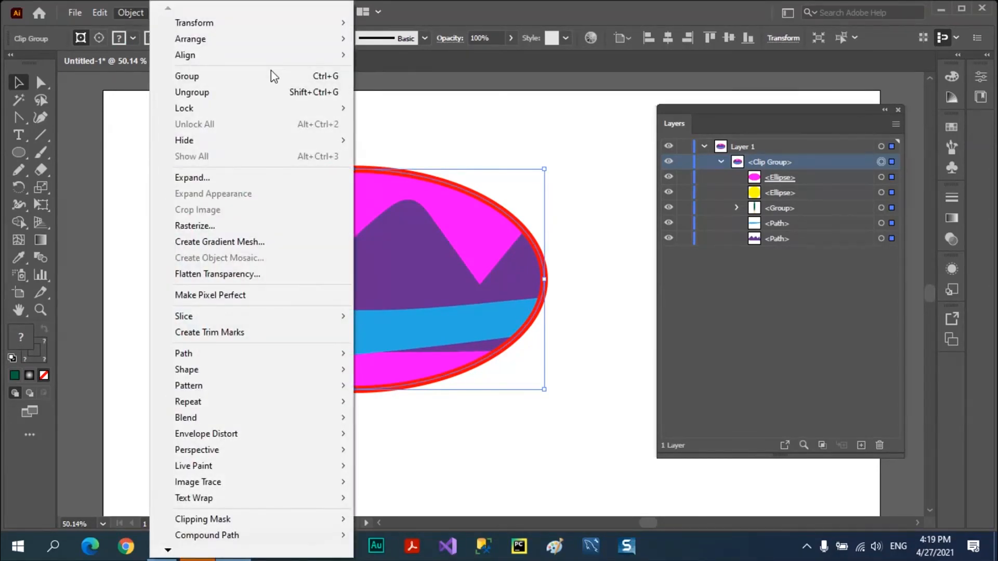
mouse_move(263, 524)
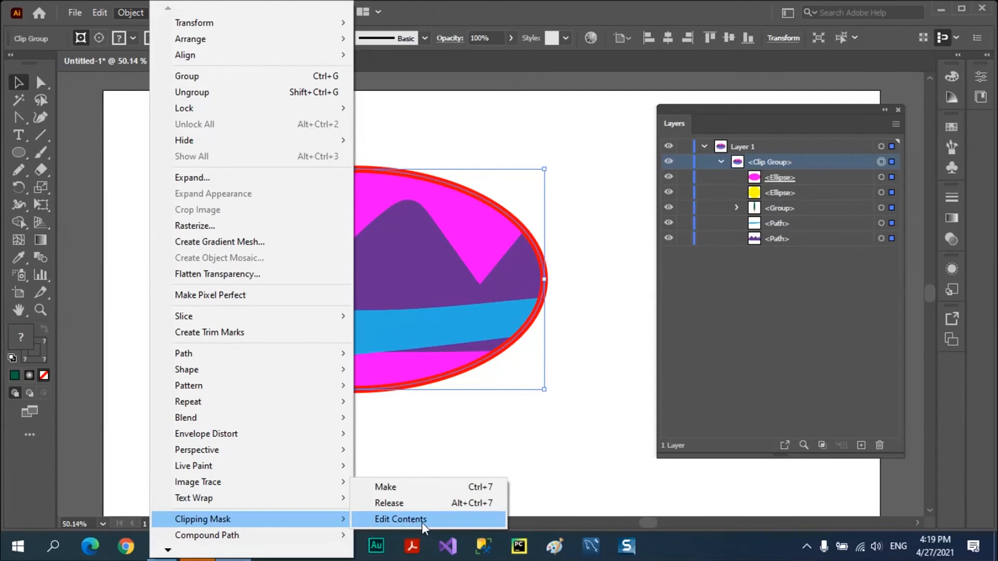
left_click(395, 504)
left_click(414, 423)
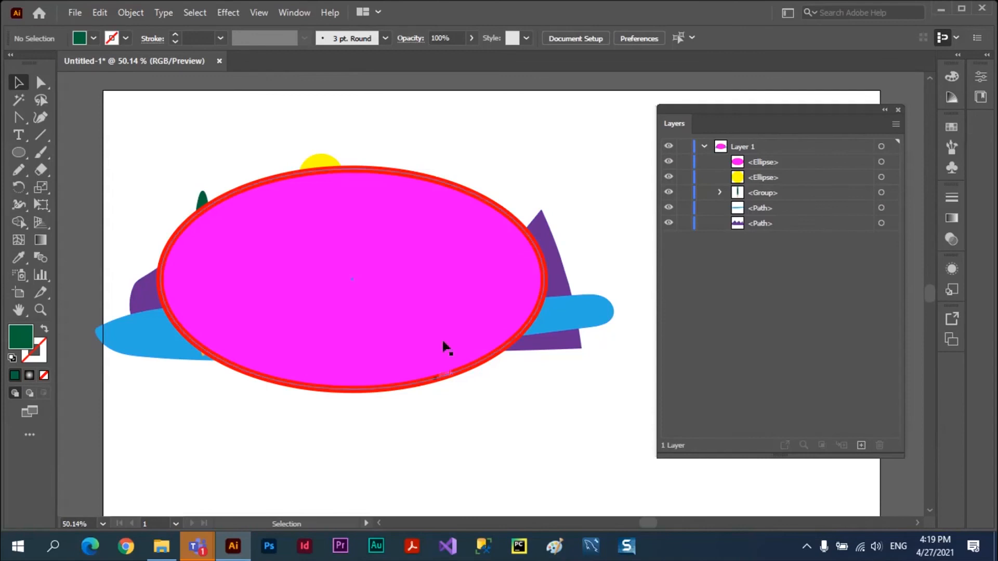
Move the magenta ellipse below the landscape, raise the tree slightly, and put the ellipse back over the landscape.
left_click_drag(434, 185, 503, 444)
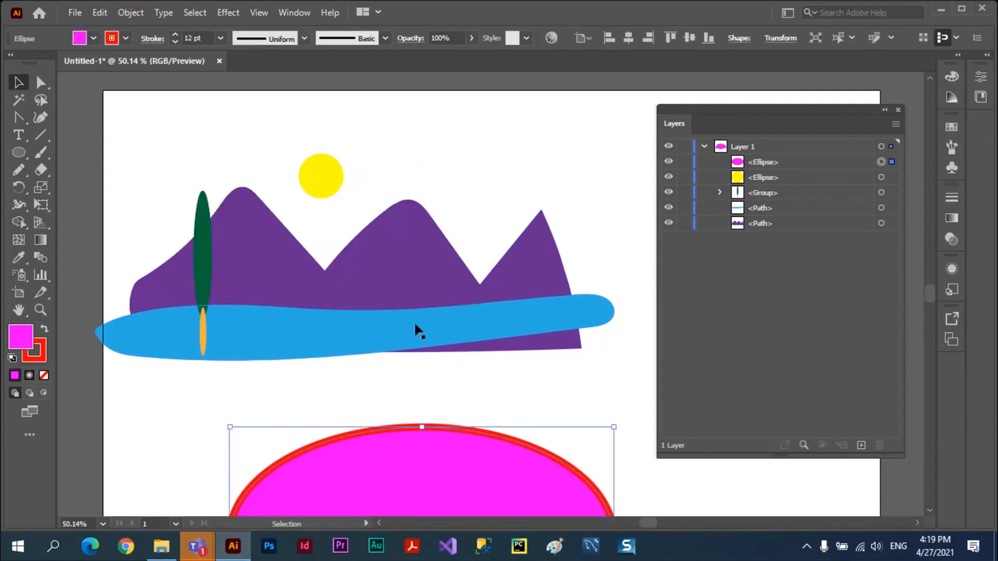
left_click_drag(202, 260, 200, 241)
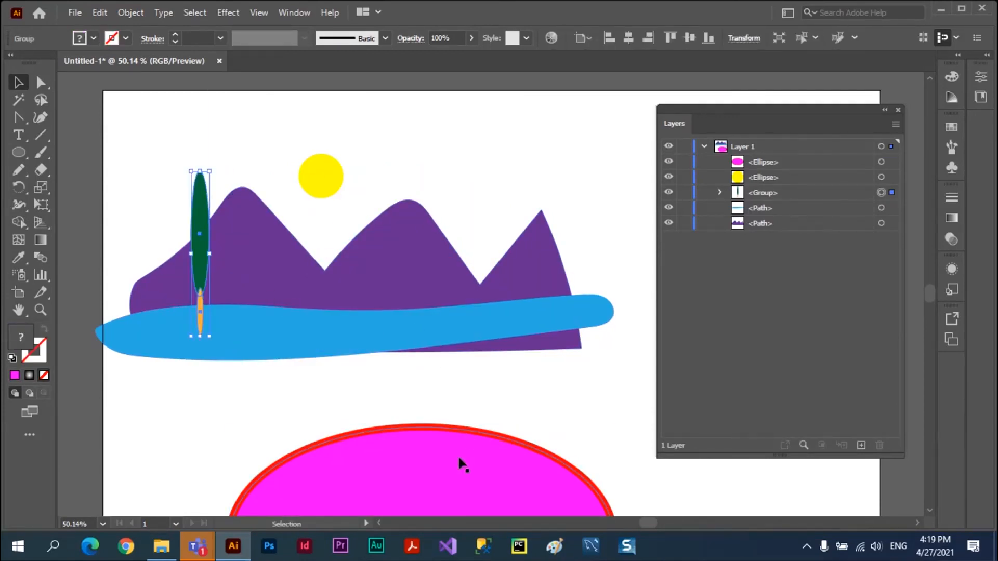
left_click_drag(434, 420, 373, 175)
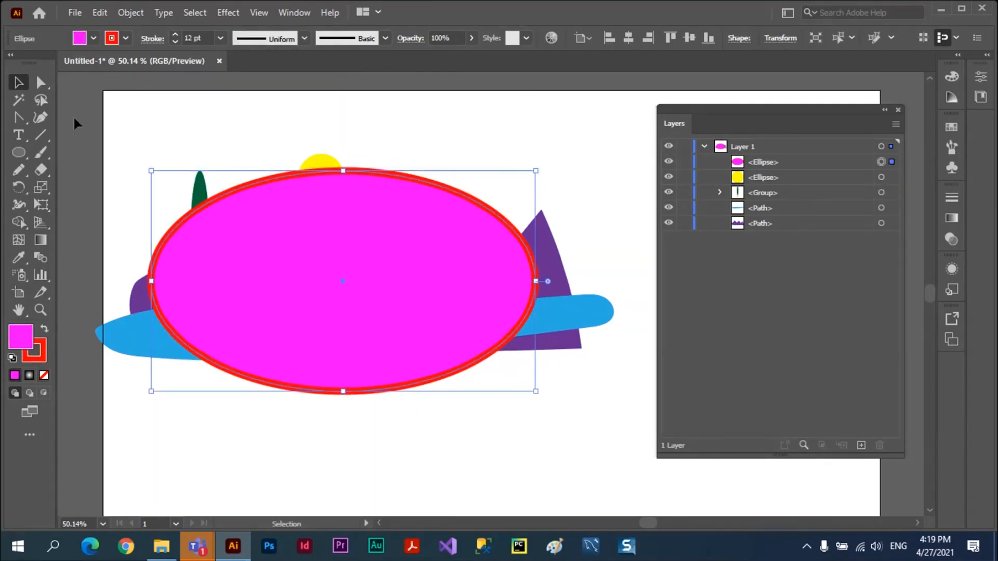
left_click_drag(73, 109, 616, 475)
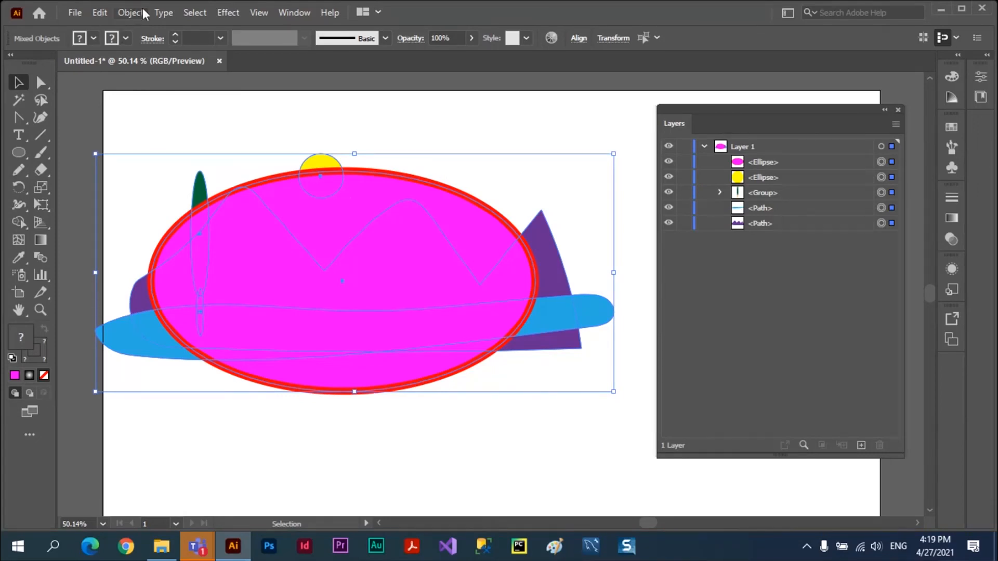
left_click(129, 14)
mouse_move(338, 519)
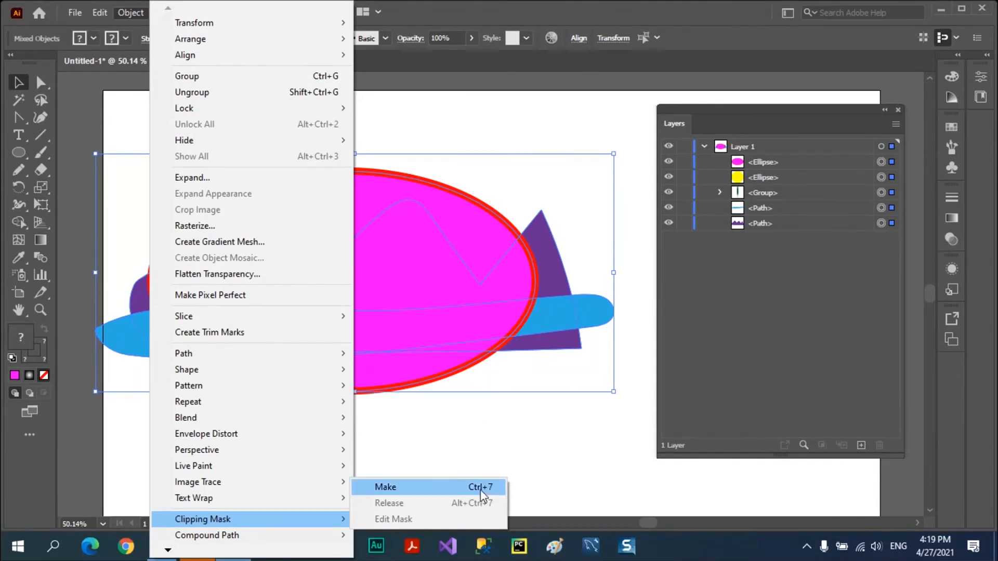
left_click(627, 18)
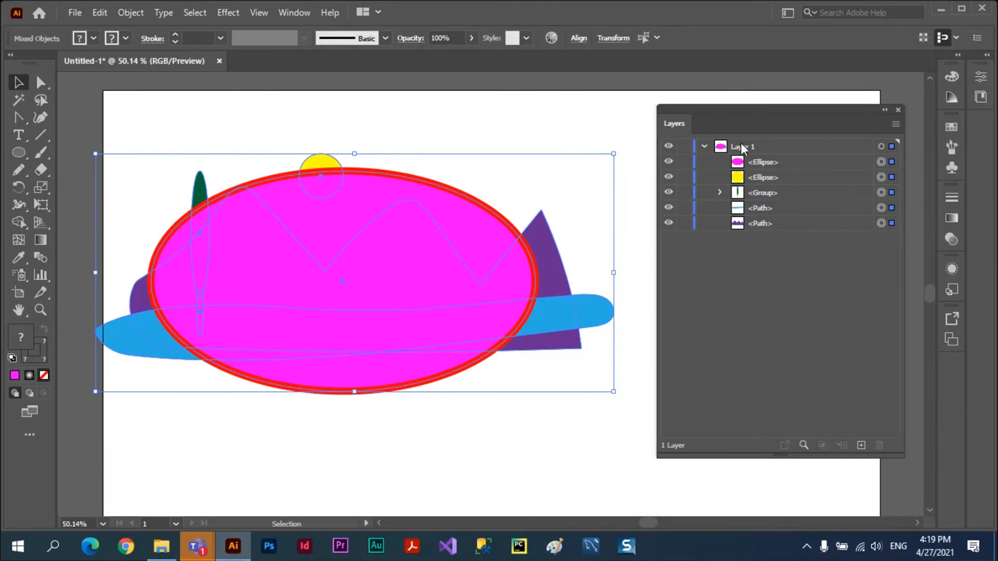
left_click(590, 195)
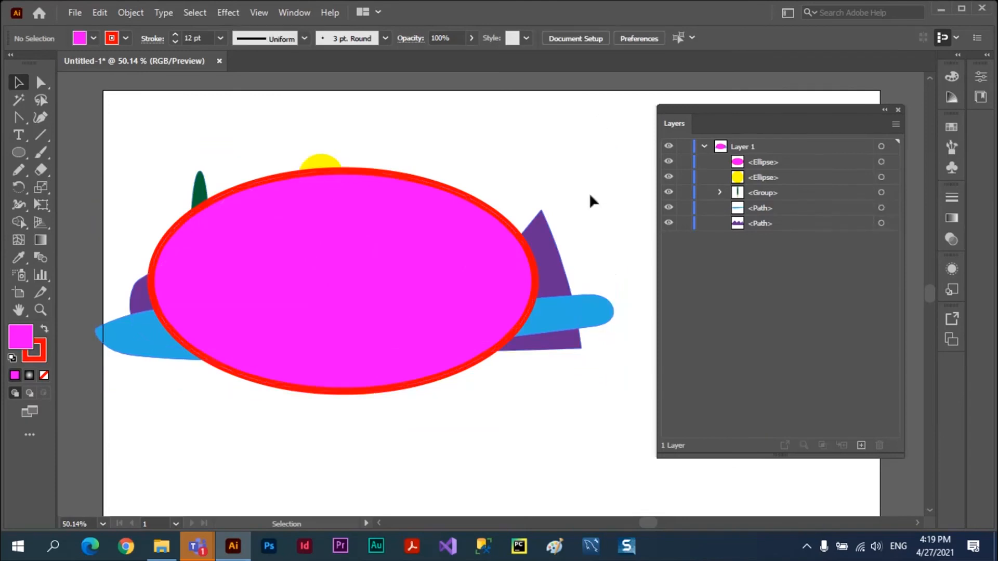
Make a clipping mask for all of Layer 1 with its topmost ellipse, then release the mask.
left_click(751, 148)
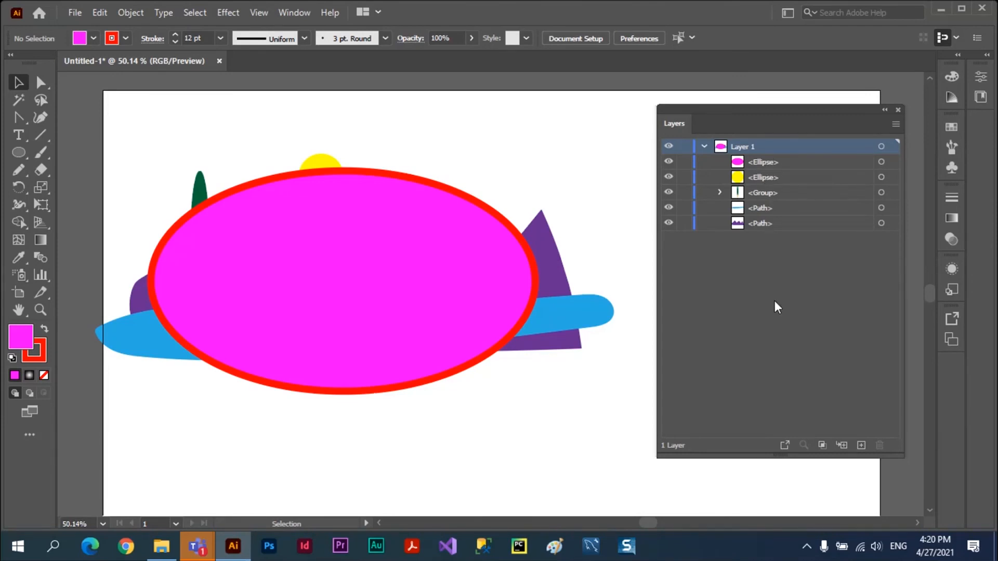
left_click(823, 445)
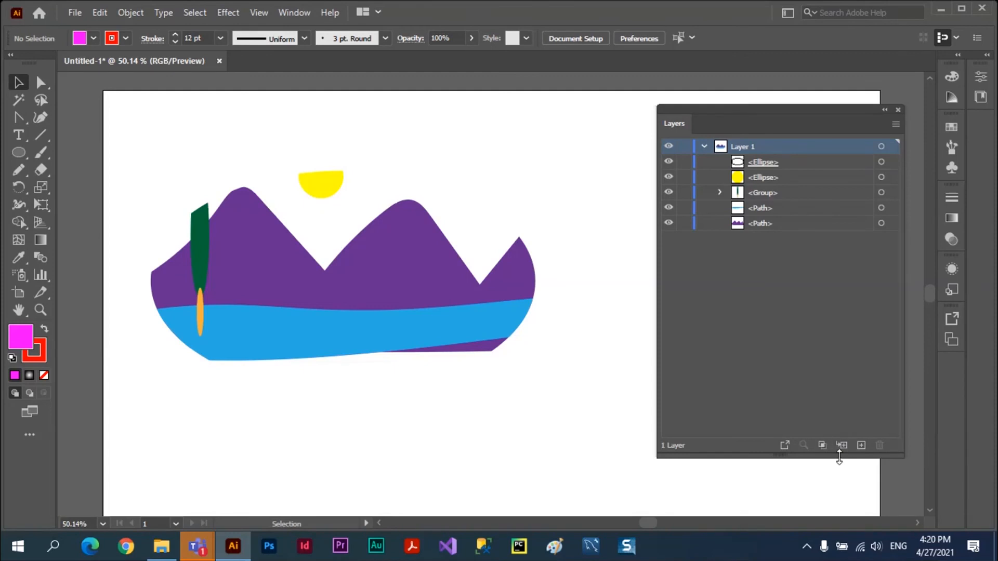
left_click(821, 446)
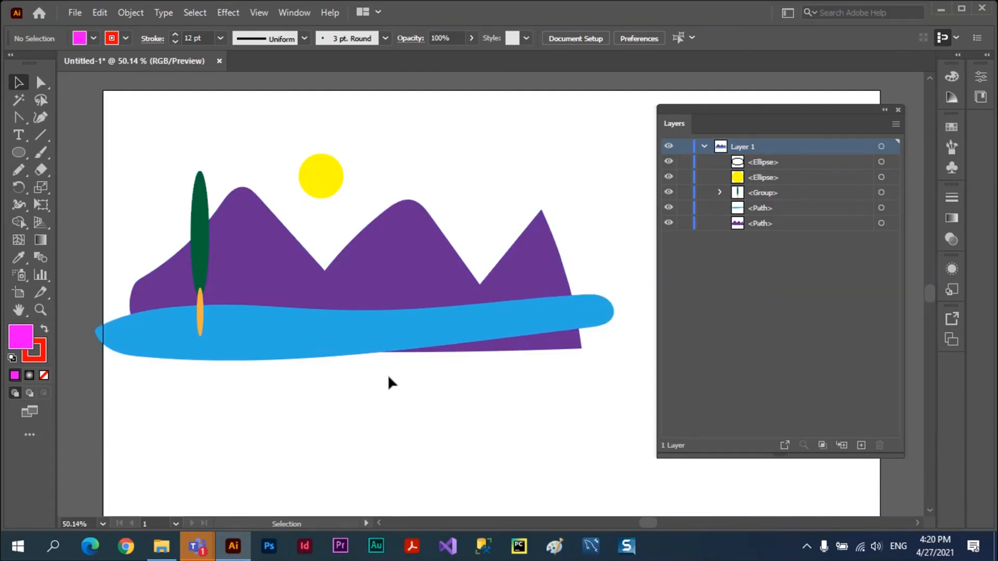
Fill the large unpainted ellipse with yellow and move it up and to the right of the landscape.
left_click_drag(390, 392, 389, 450)
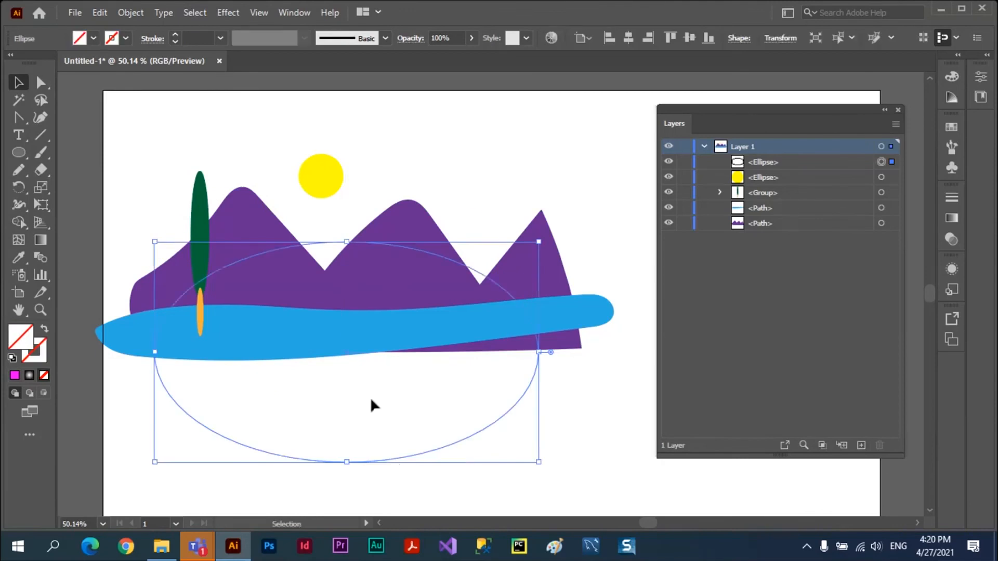
left_click(94, 37)
left_click(85, 65)
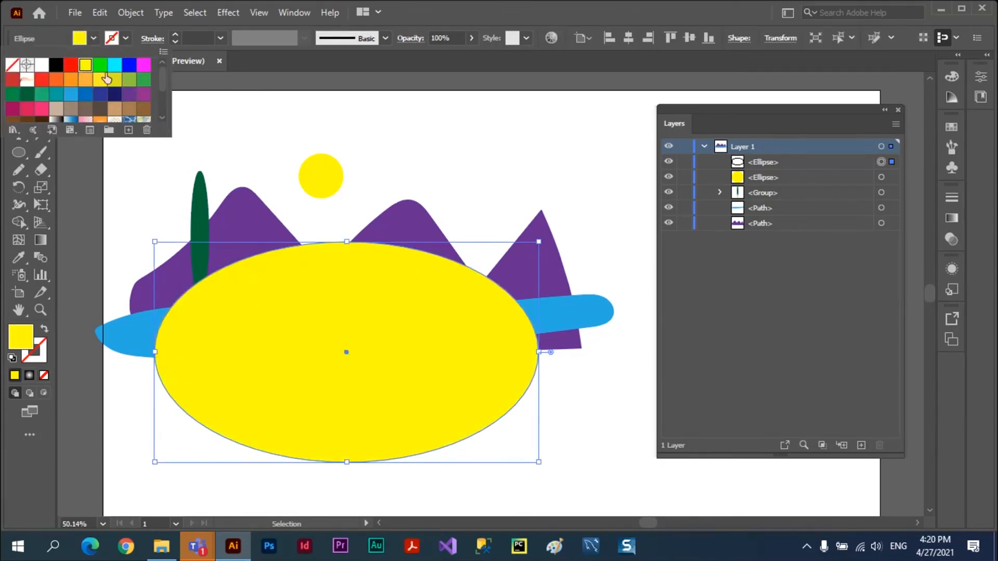
left_click(326, 103)
left_click_drag(419, 291, 601, 147)
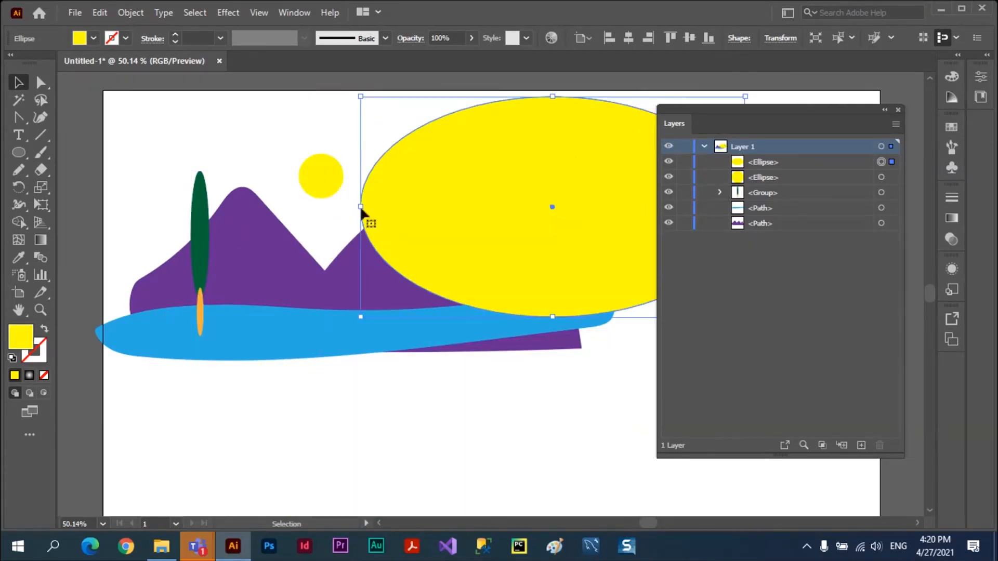
Cut the sun, tree group, blue lake and purple mountains, leaving the large yellow ellipse in place.
left_click(211, 380)
left_click_drag(174, 177, 345, 385)
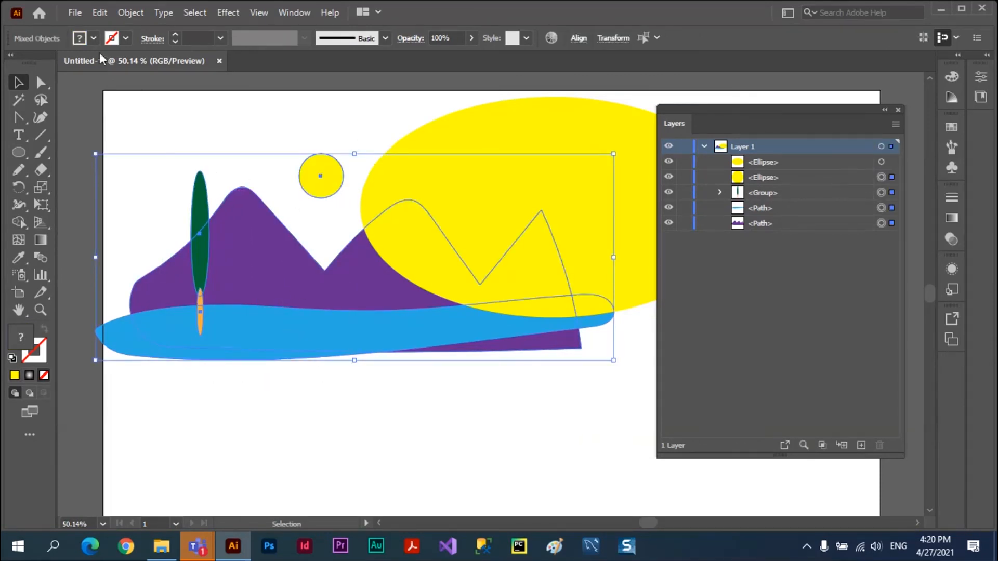
left_click(100, 13)
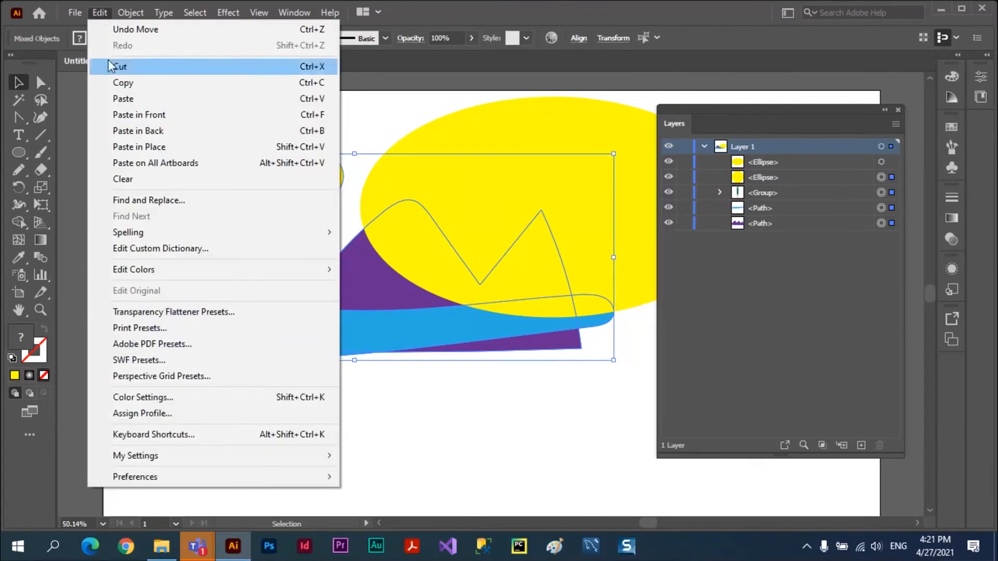
left_click(139, 67)
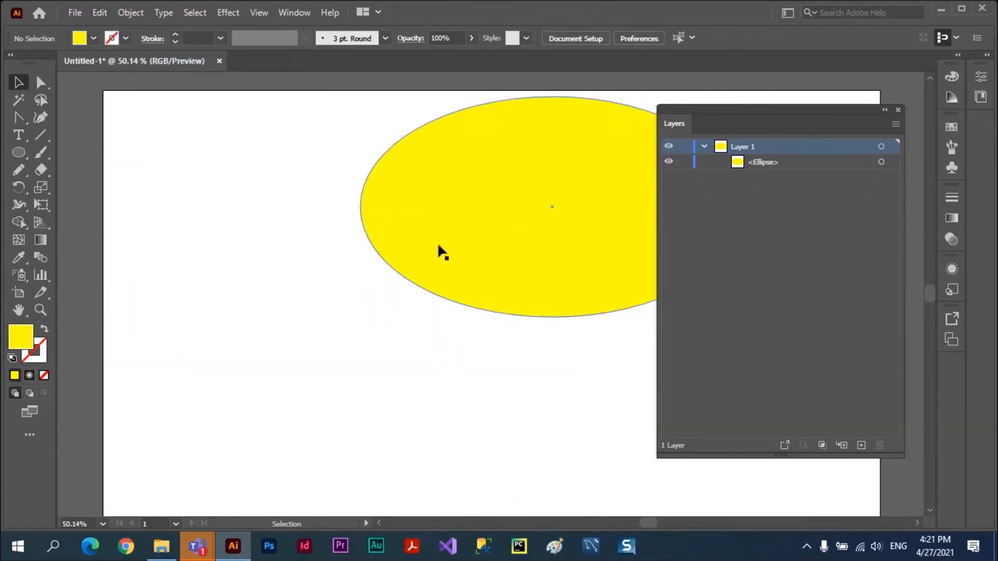
Move the large yellow ellipse to the artboard's left half and switch to Draw Inside mode for it.
left_click_drag(471, 237, 300, 282)
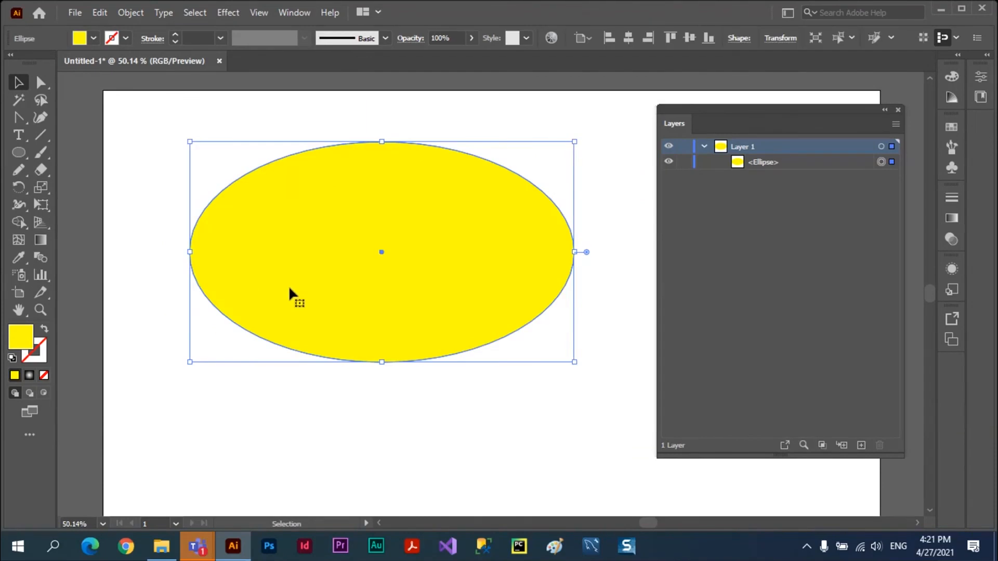
left_click_drag(382, 172, 355, 173)
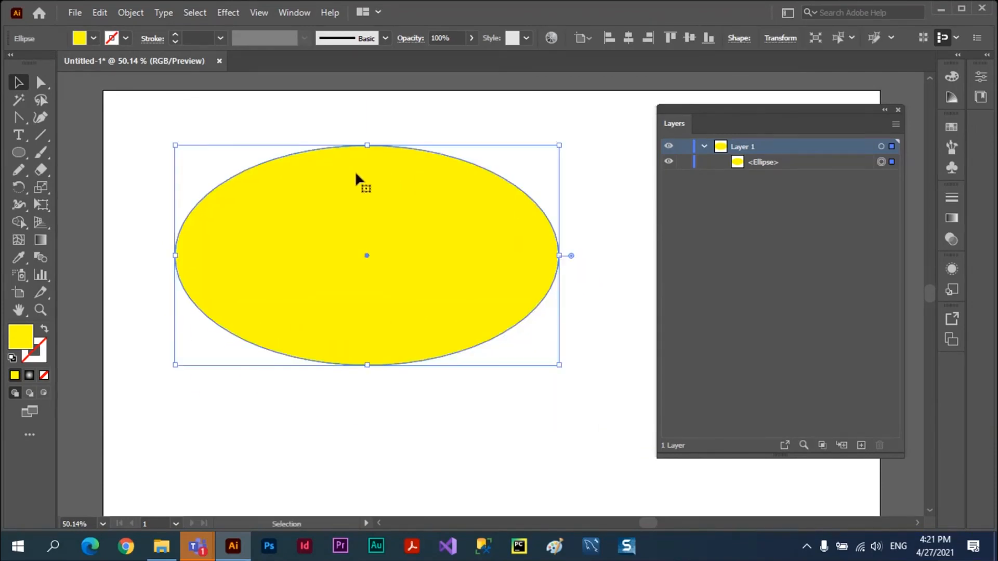
left_click(101, 15)
left_click(44, 393)
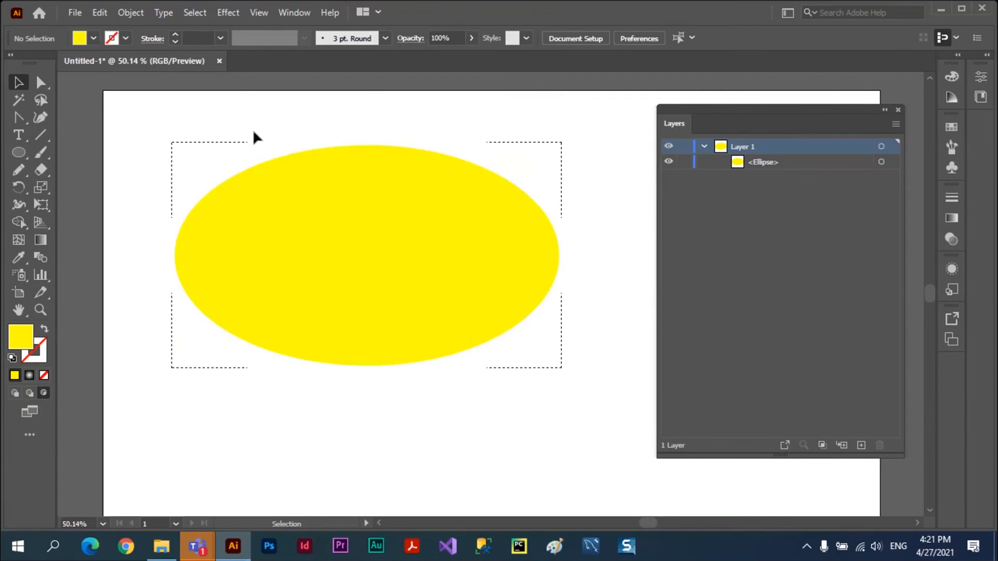
Paste the cut landscape artwork inside the yellow ellipse and deselect it.
left_click(100, 14)
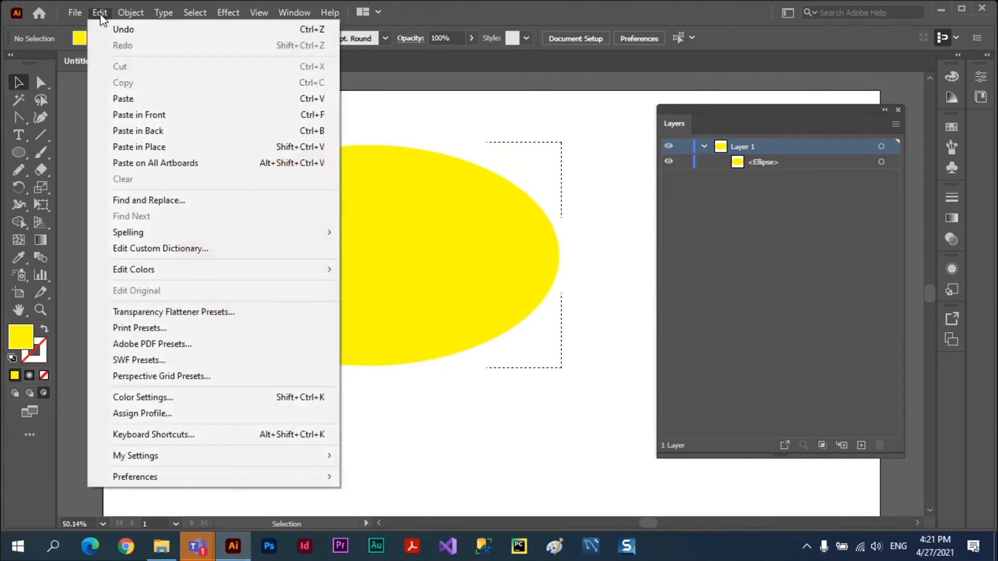
left_click(122, 99)
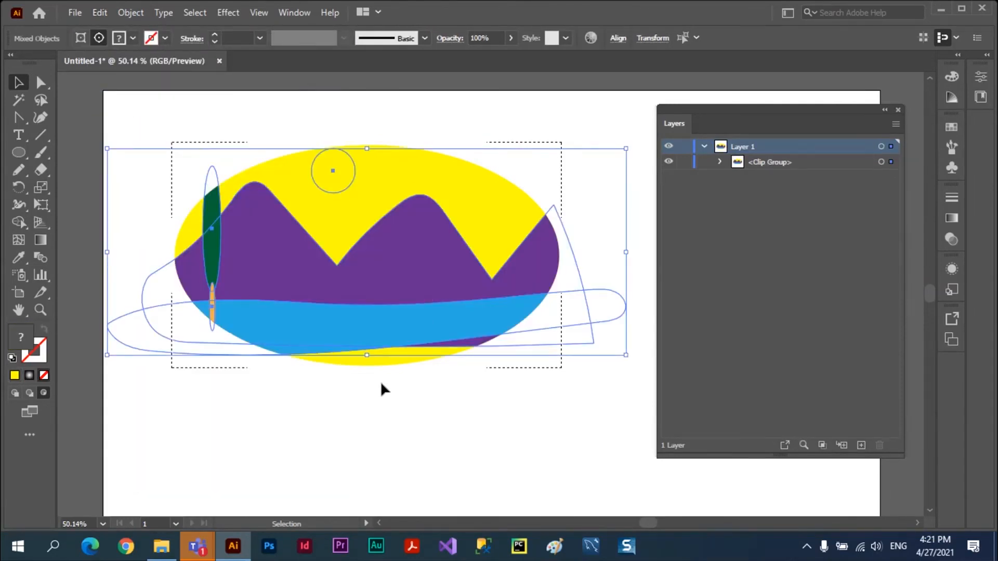
left_click(355, 404)
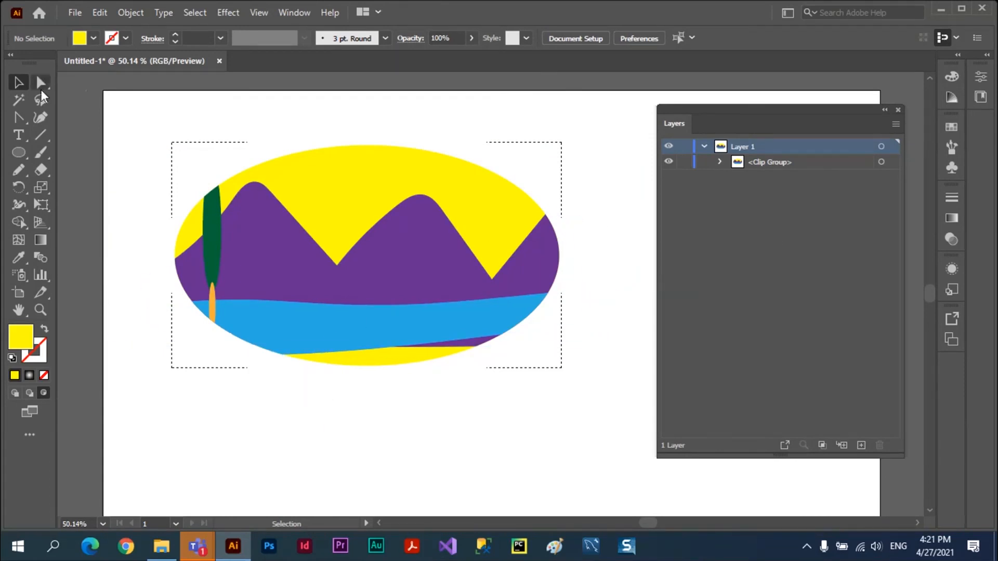
Delete the clipped landscape group and place the portrait photo of the man from the Desktop folder on the artboard.
left_click(319, 331)
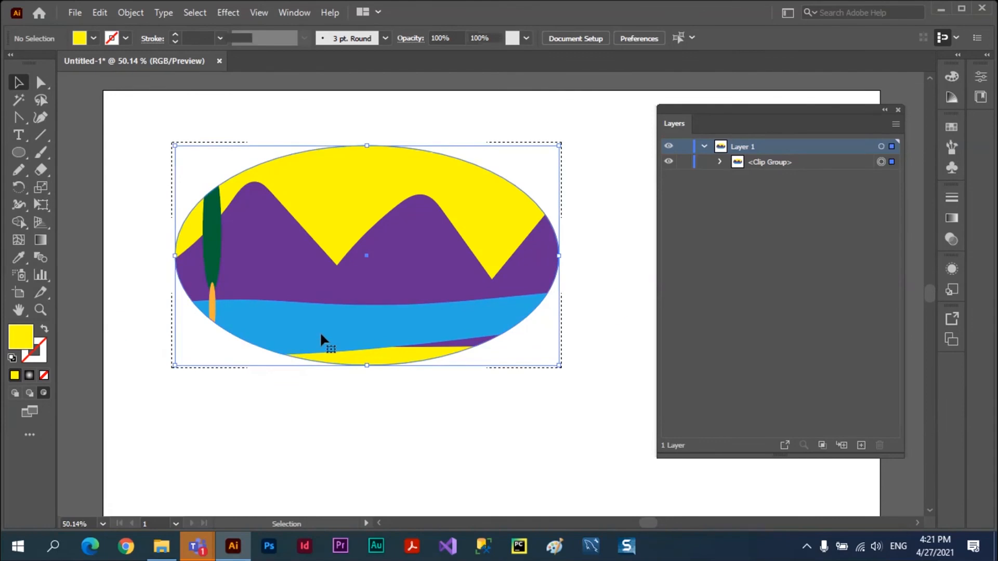
key("Delete")
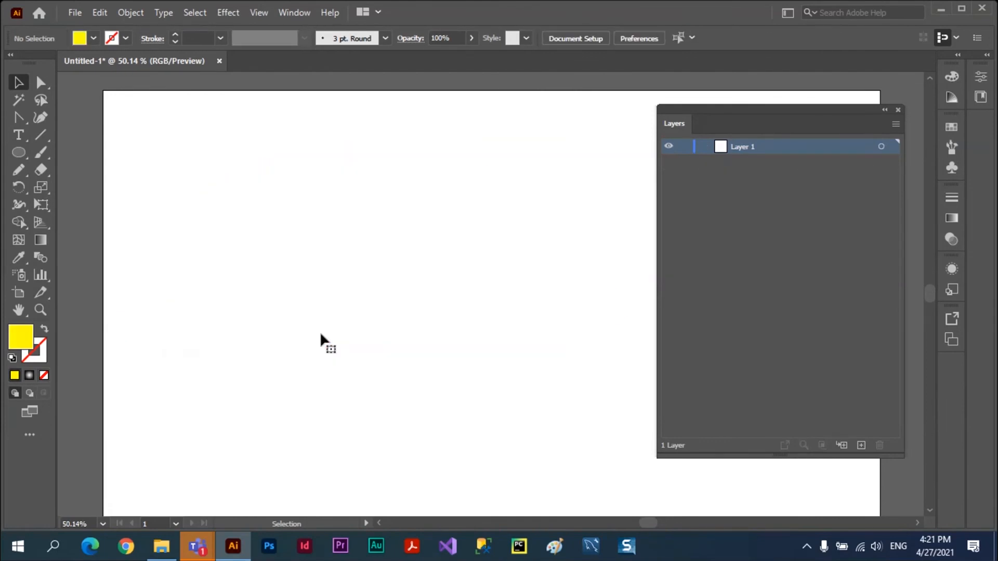
left_click(74, 13)
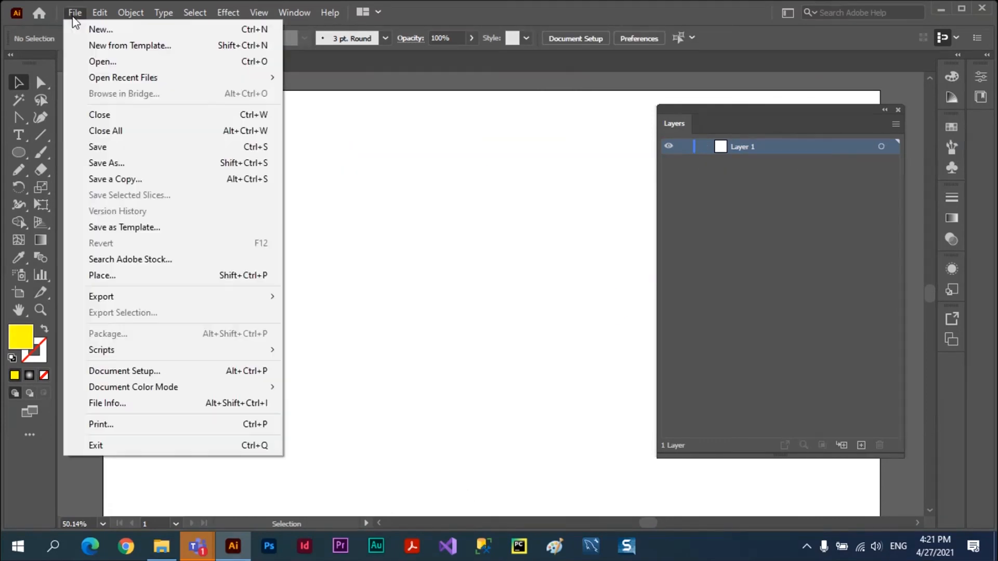
left_click(104, 281)
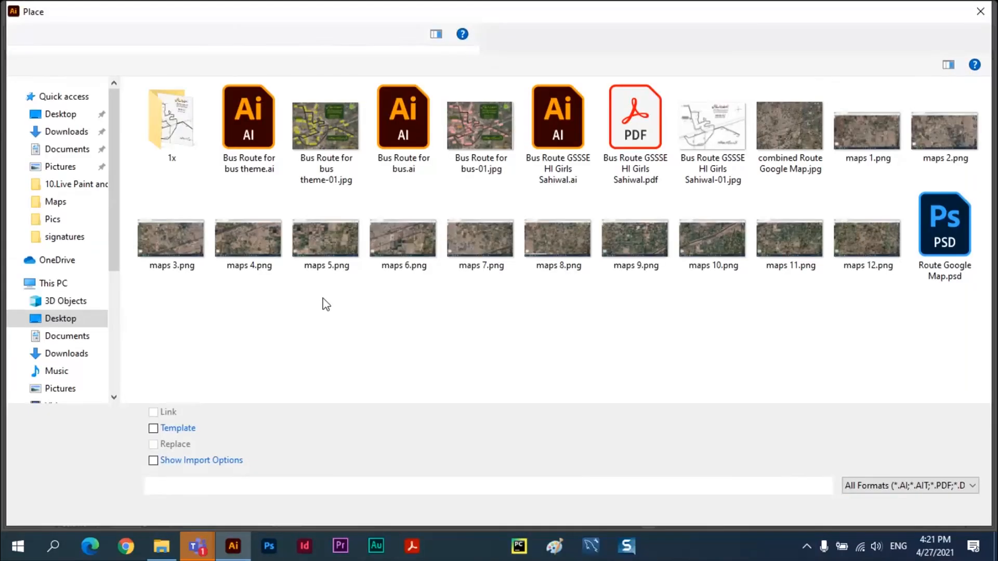
left_click(55, 285)
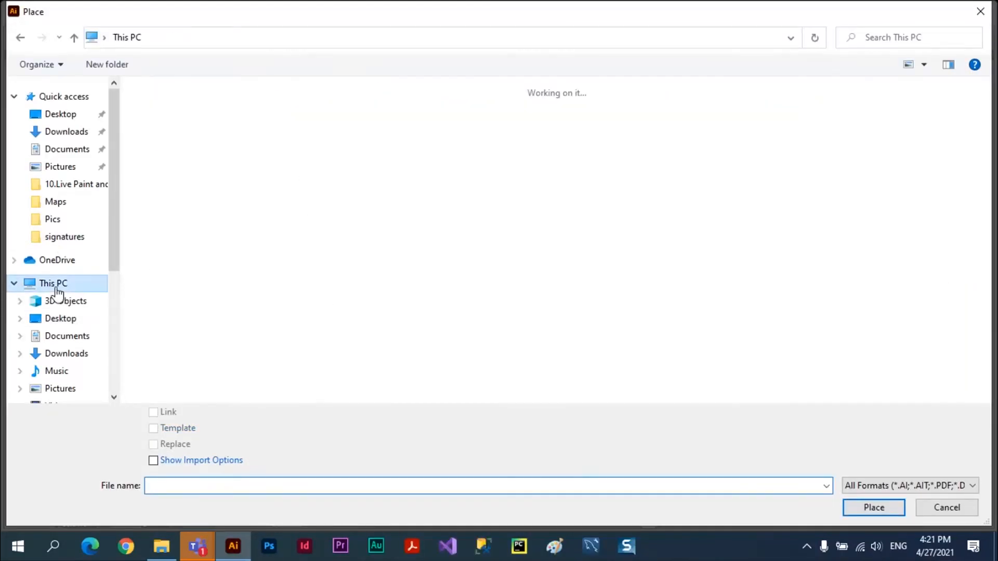
left_click(60, 318)
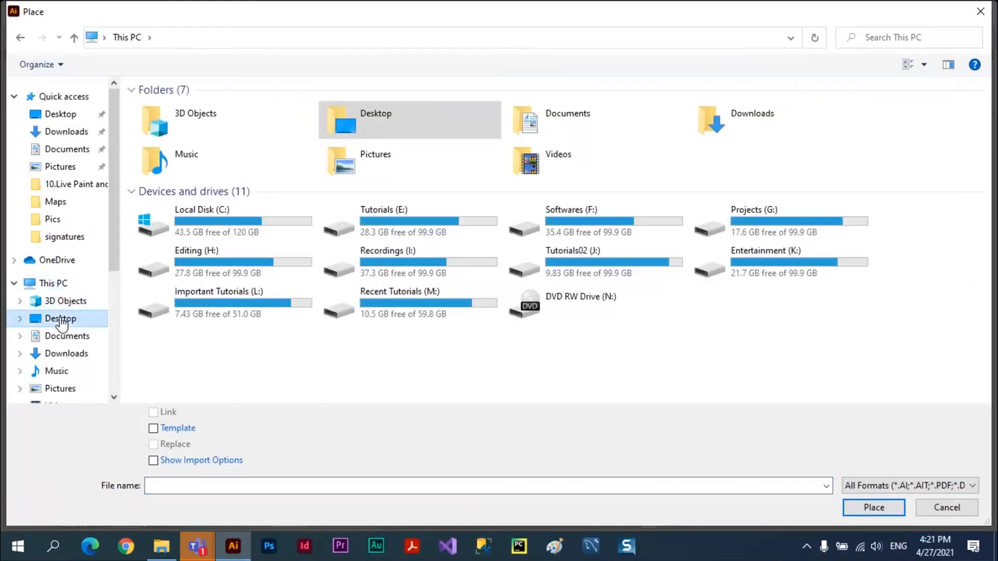
left_click(861, 242)
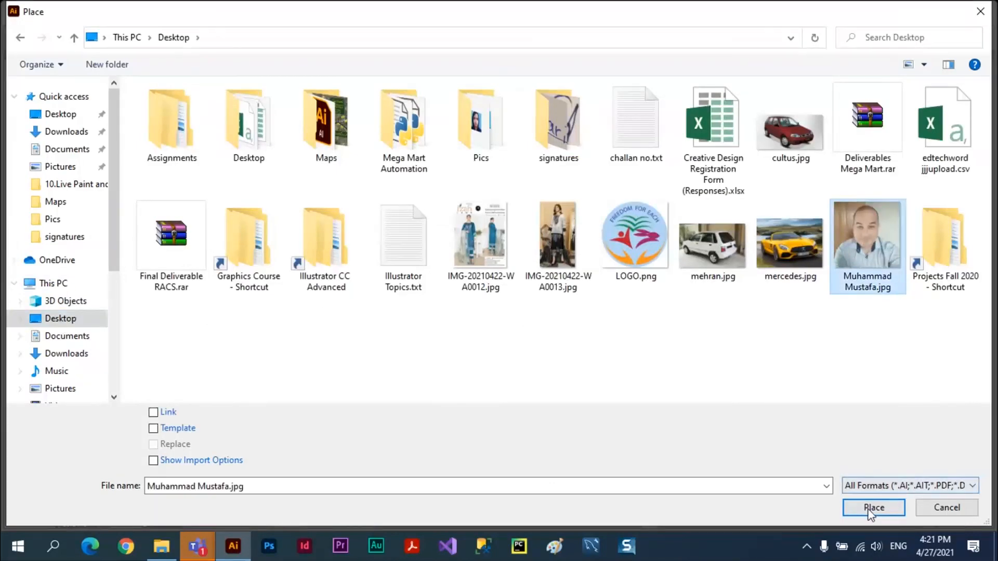
left_click(872, 509)
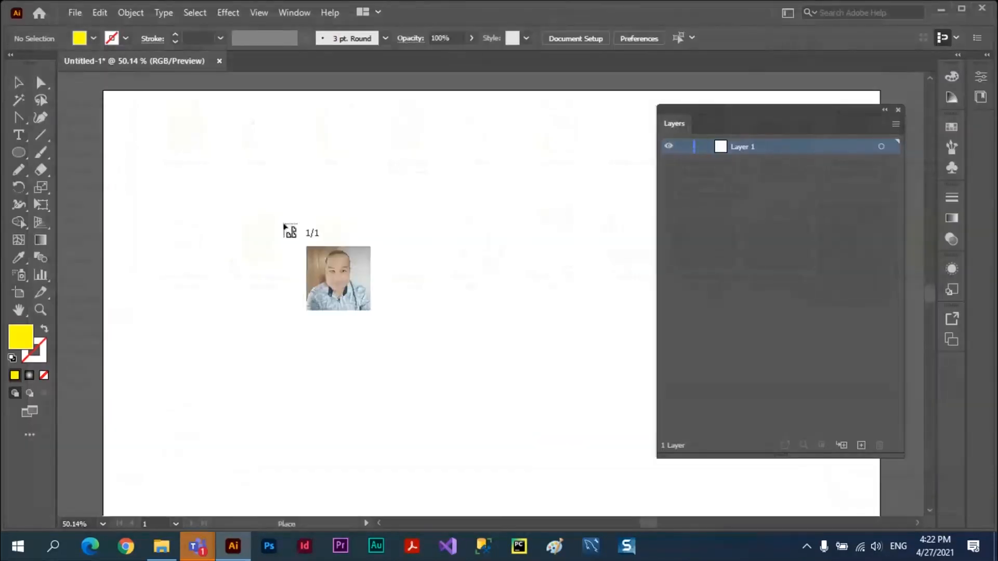
left_click(271, 203)
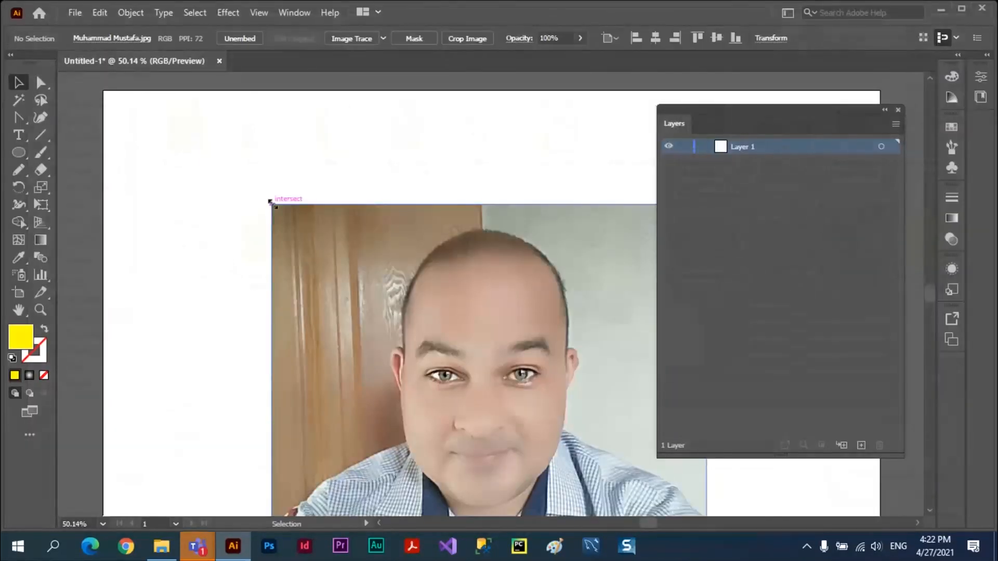
Scale the placed portrait photo down to about 545 px wide and position it on the artboard's left half.
left_click_drag(496, 351, 383, 241)
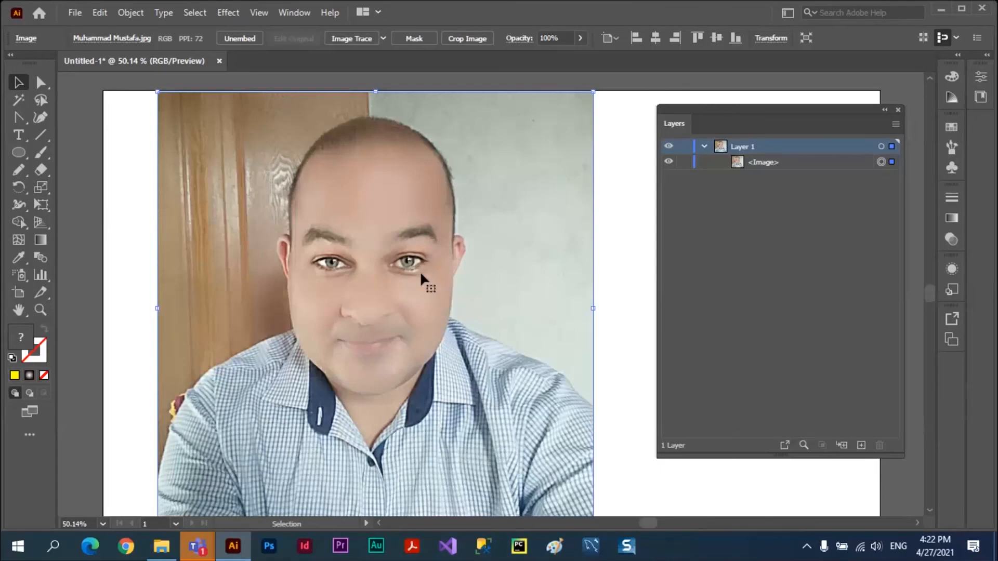
left_click_drag(158, 92, 283, 216)
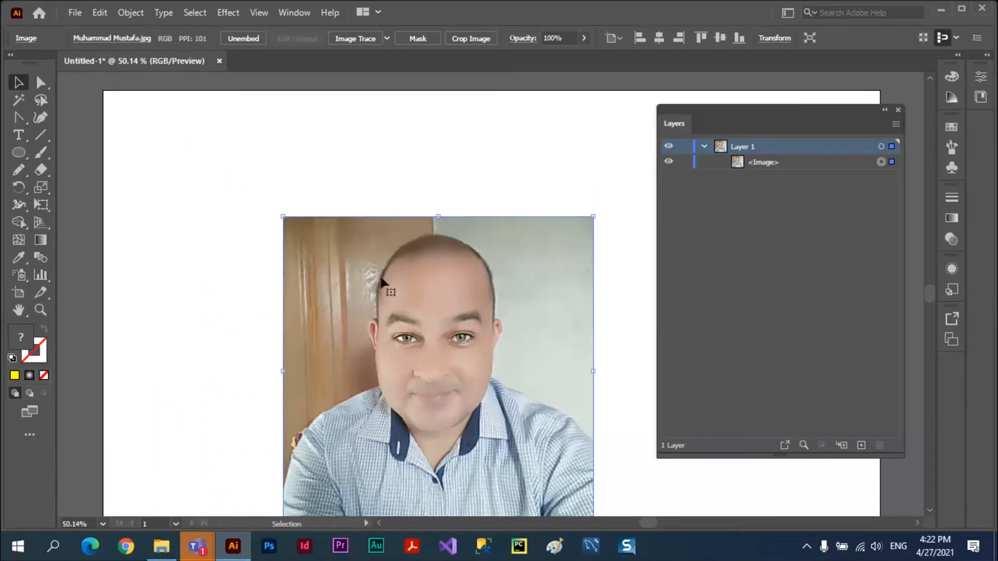
left_click_drag(435, 285, 338, 218)
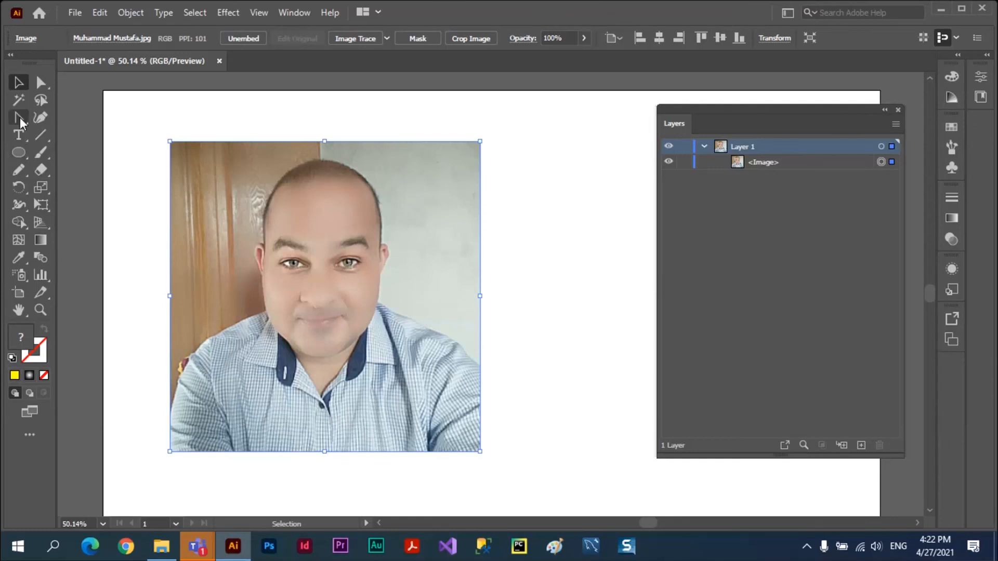
Trace a closed Pencil outline around the man's head and shoulders and fill it with yellow.
left_click(19, 170)
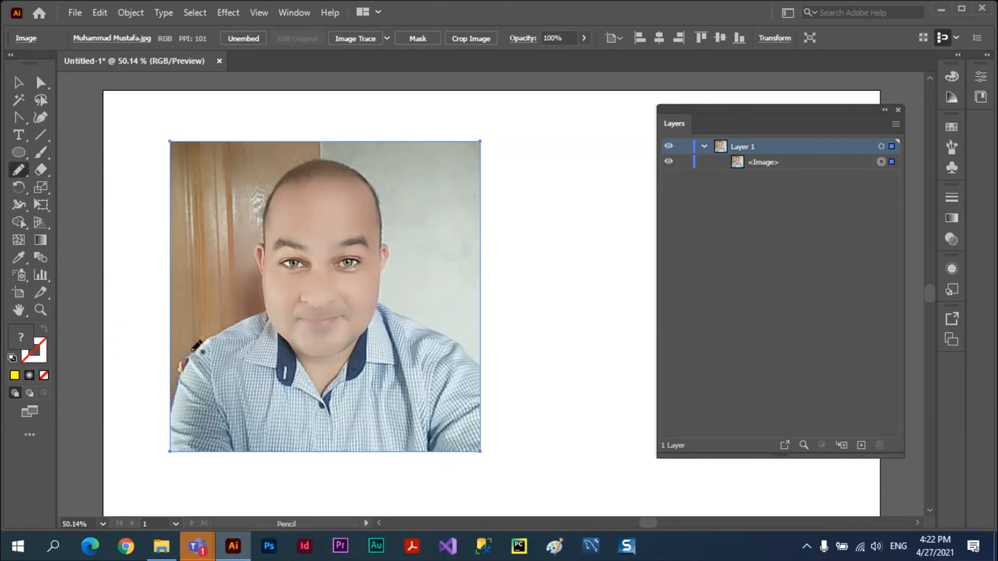
mouse_move(192, 350)
left_mouse_down()
mouse_move(269, 311)
mouse_move(255, 248)
mouse_move(266, 245)
mouse_move(276, 191)
mouse_move(297, 164)
mouse_move(344, 157)
mouse_move(370, 181)
mouse_move(380, 242)
mouse_move(390, 239)
mouse_move(382, 306)
mouse_move(477, 360)
mouse_move(478, 449)
mouse_move(318, 441)
mouse_move(176, 454)
mouse_move(178, 417)
left_mouse_up()
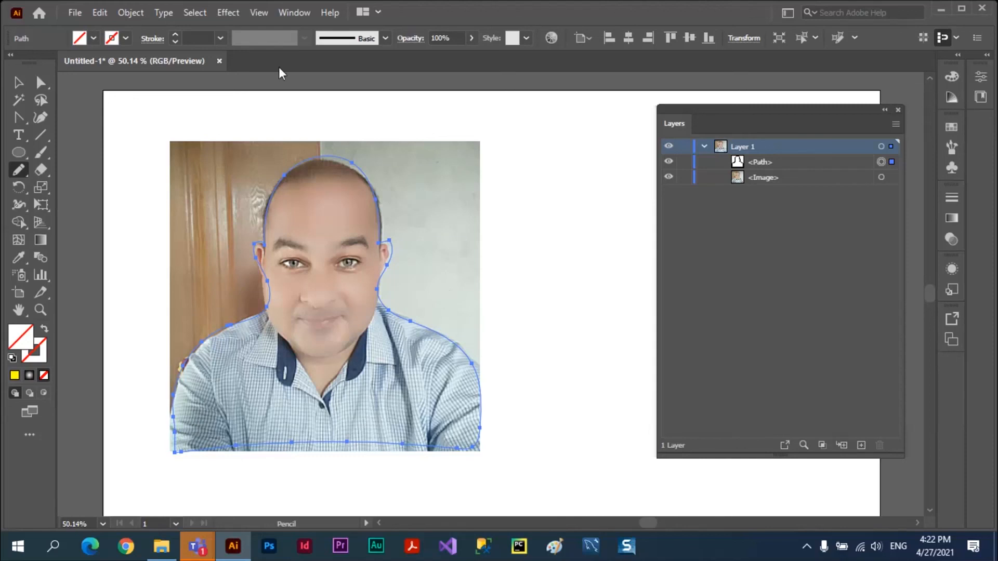
left_click(93, 40)
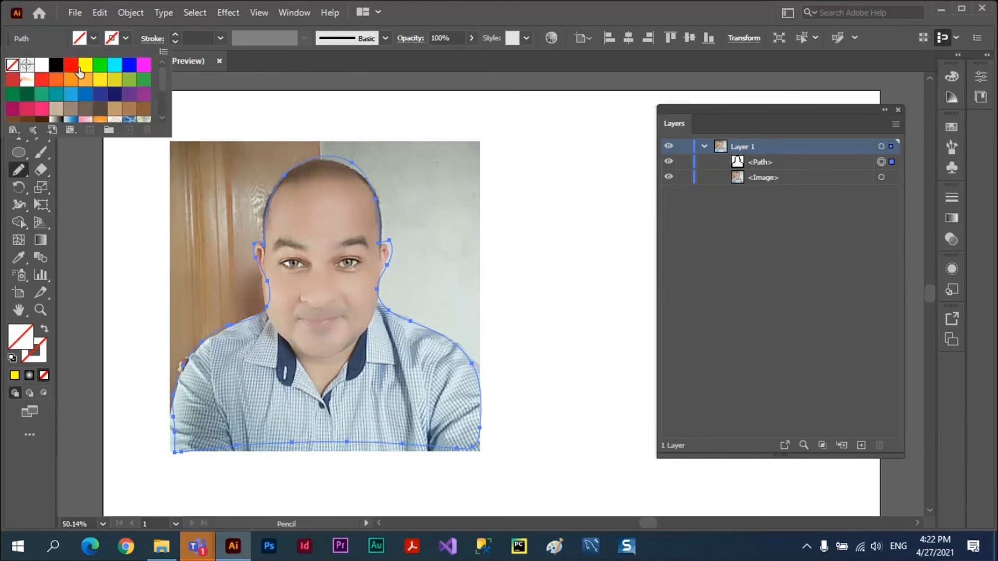
left_click(83, 65)
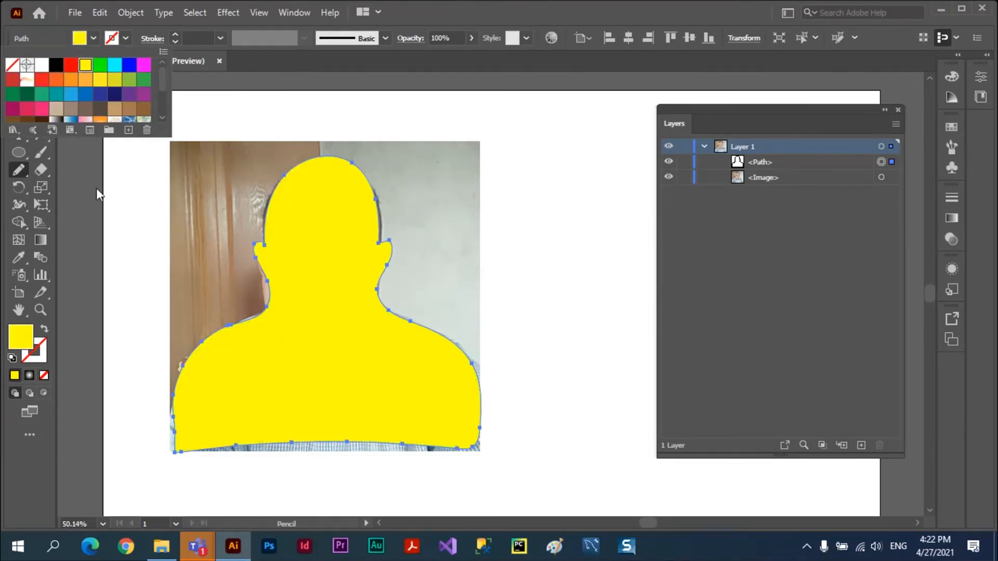
left_click(83, 208)
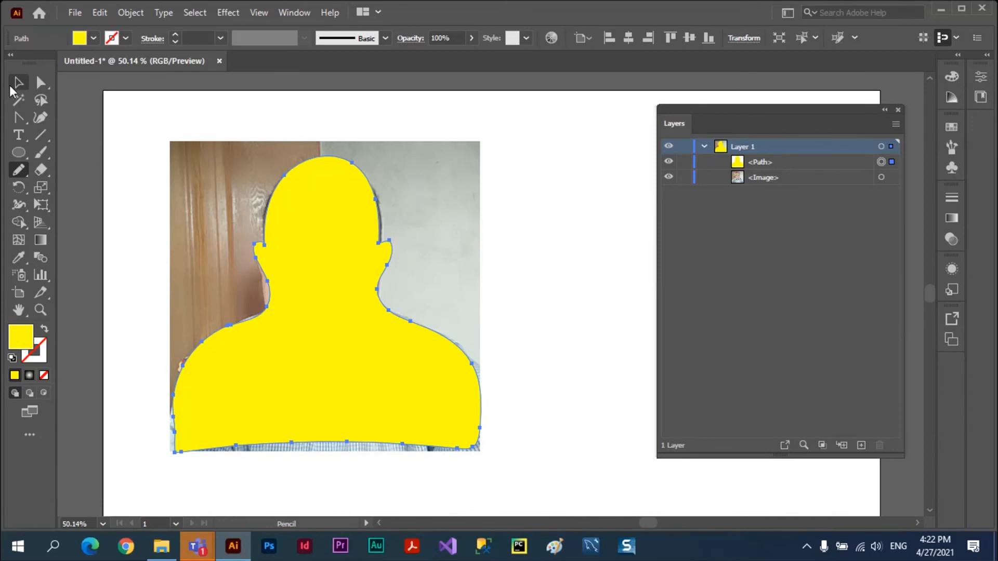
Make a clipping mask from the yellow silhouette and the portrait photo, and deselect the result.
left_click(16, 83)
left_click(101, 146)
mouse_move(144, 110)
left_mouse_down()
mouse_move(178, 175)
mouse_move(363, 316)
left_mouse_up()
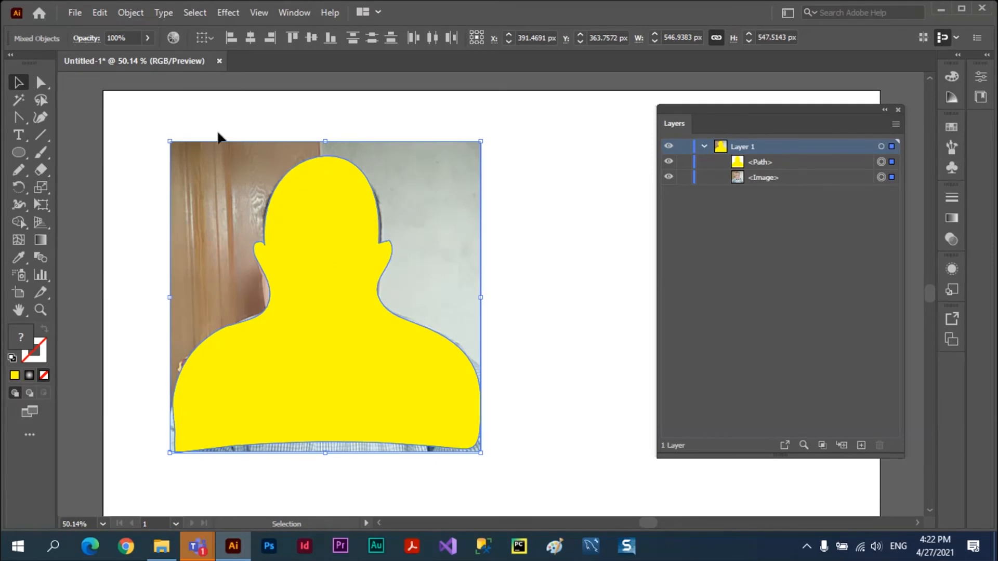
left_click(130, 13)
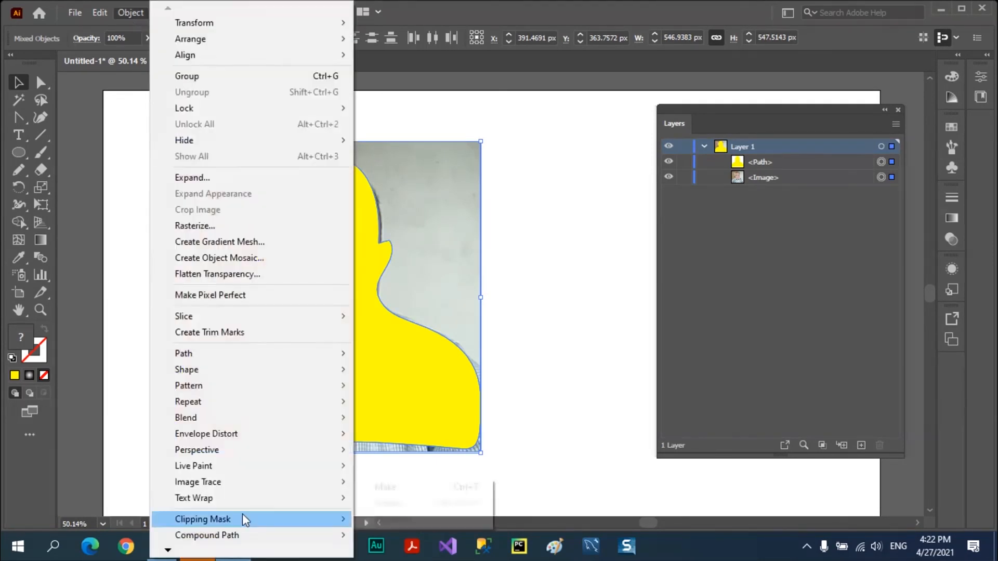
mouse_move(242, 514)
left_click(403, 486)
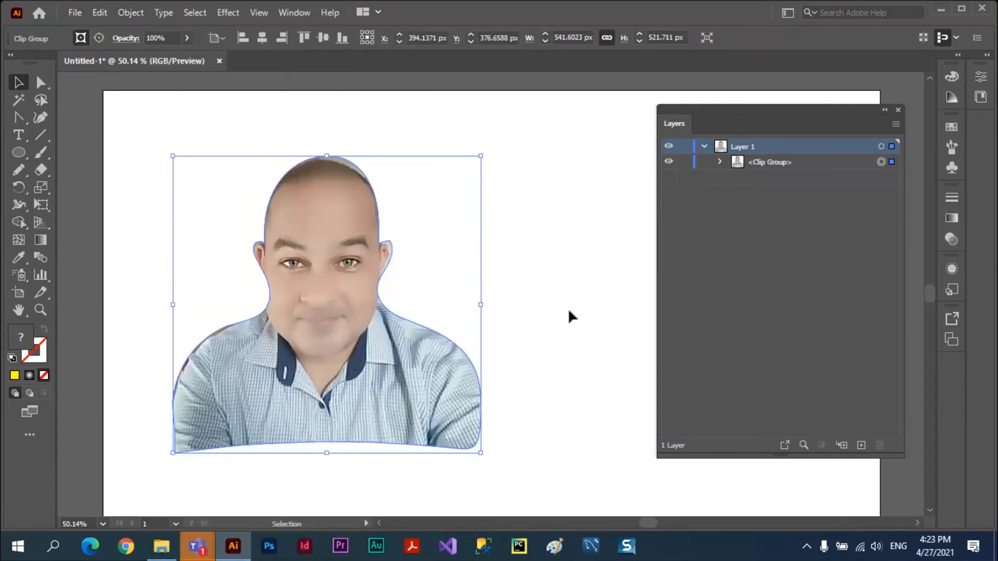
left_click(576, 307)
Move the clipped portrait up and slightly left, and nudge the photo inside the mask to fit the outline.
left_click_drag(337, 265, 324, 215)
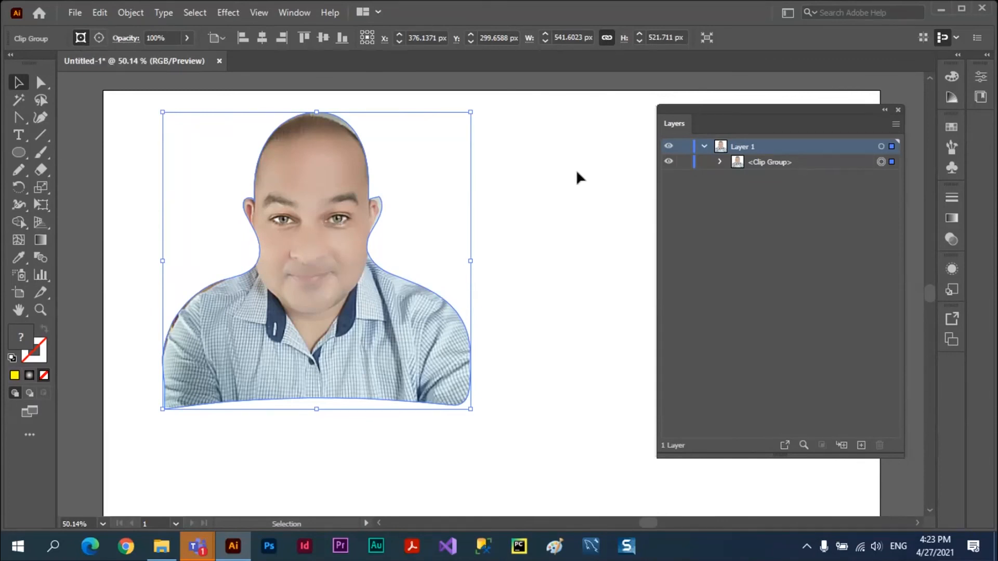
left_click(719, 161)
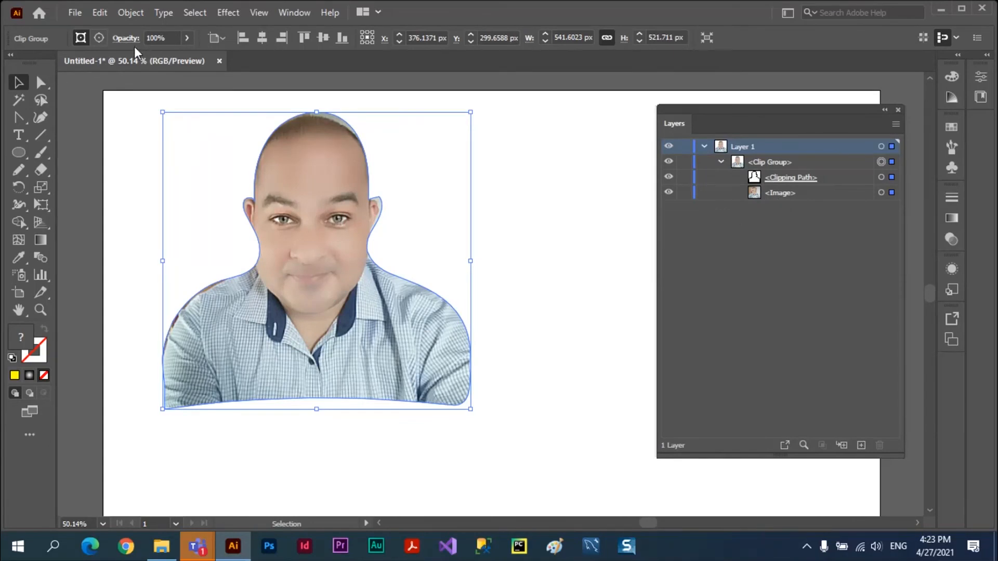
left_click(99, 37)
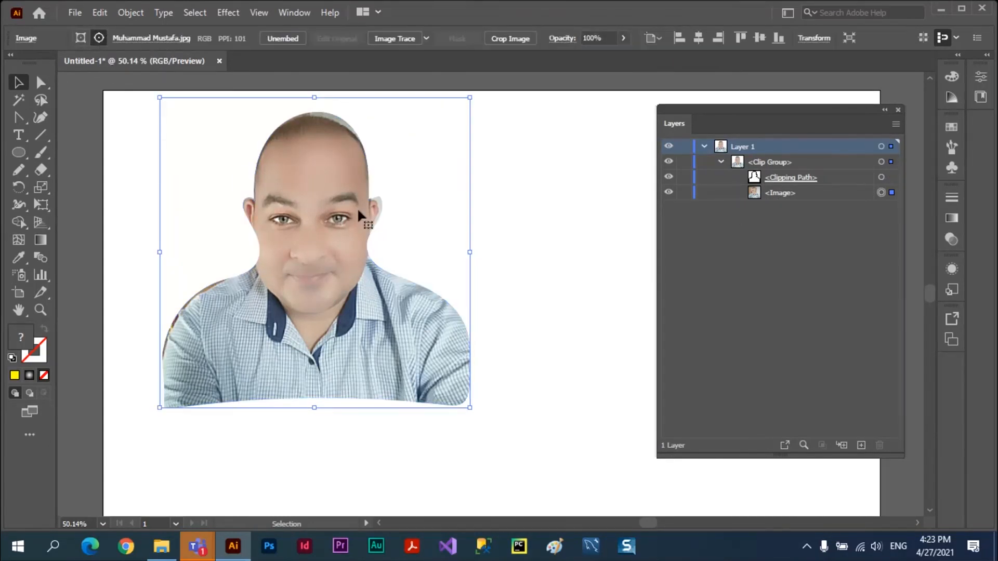
left_click_drag(323, 204, 331, 127)
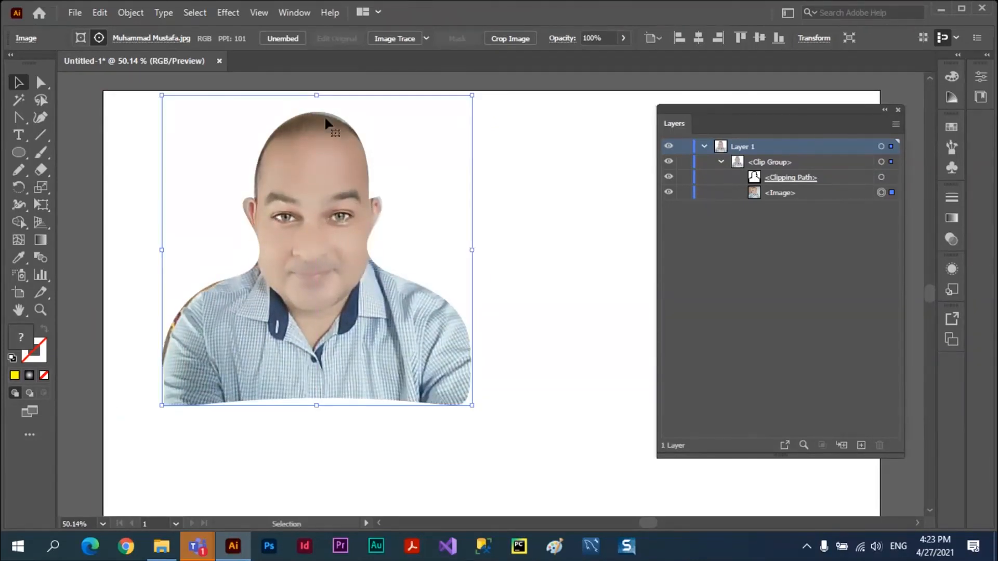
Edit the portrait's clipping path by pulling the anchor point below the ear on the left side far outward.
left_click(80, 39)
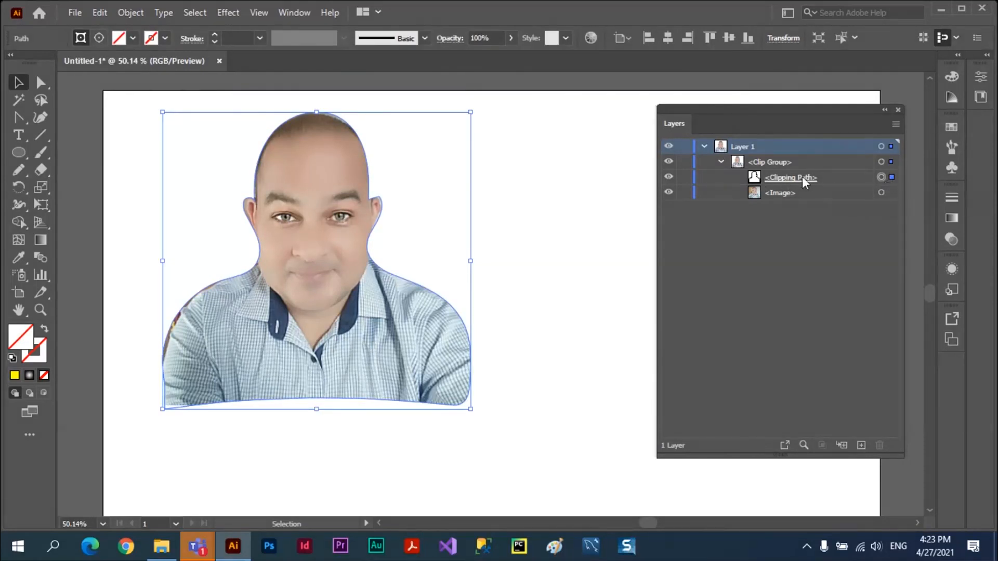
left_click(41, 84)
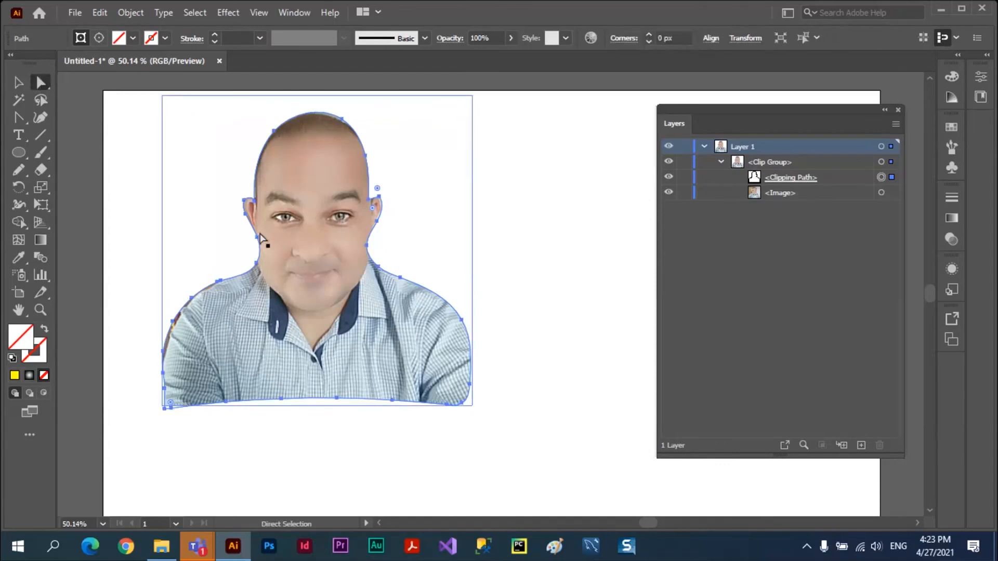
left_click_drag(255, 245, 475, 233)
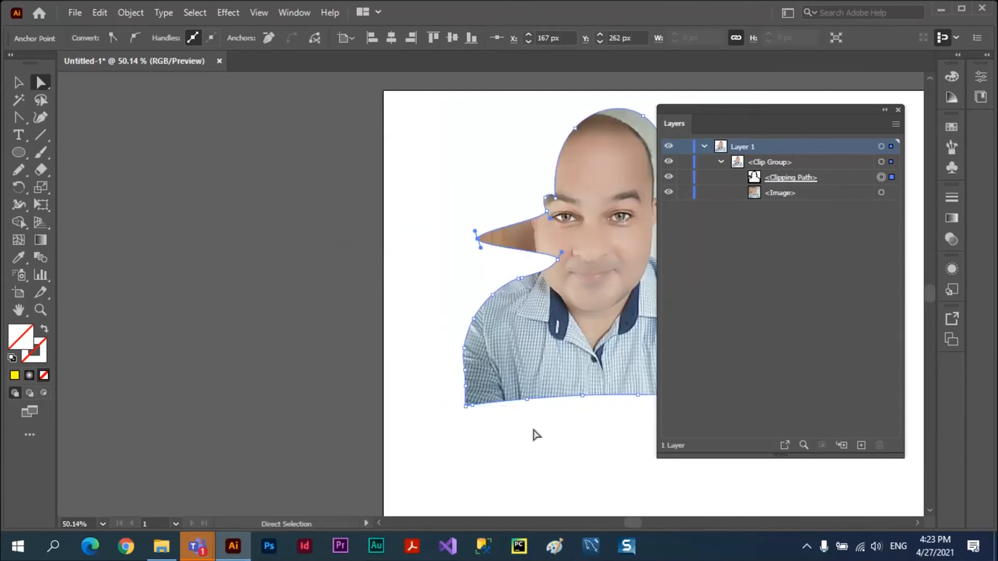
Delete all artwork to clear the artboard.
key("ctrl+a")
key("Delete")
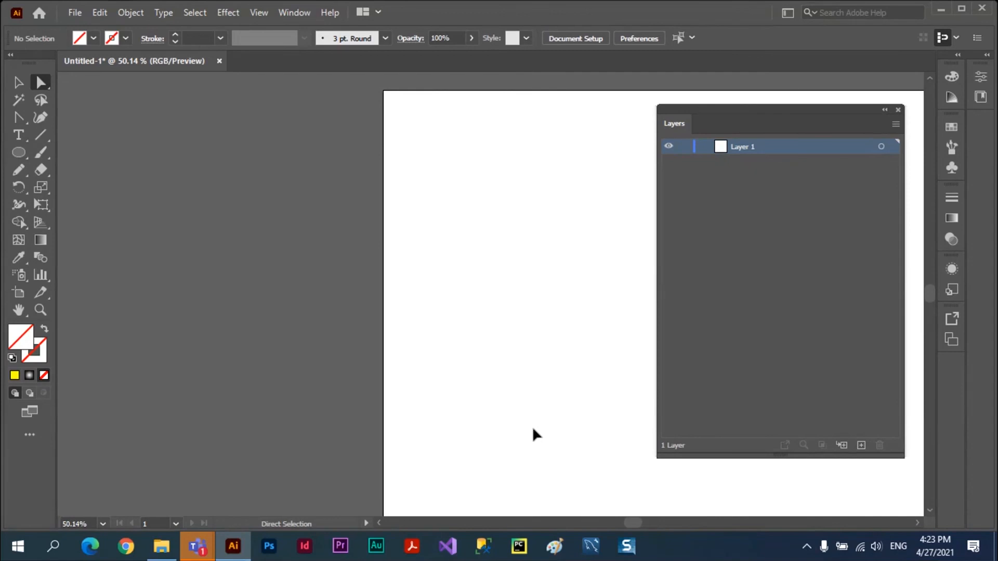
key("ctrl+0")
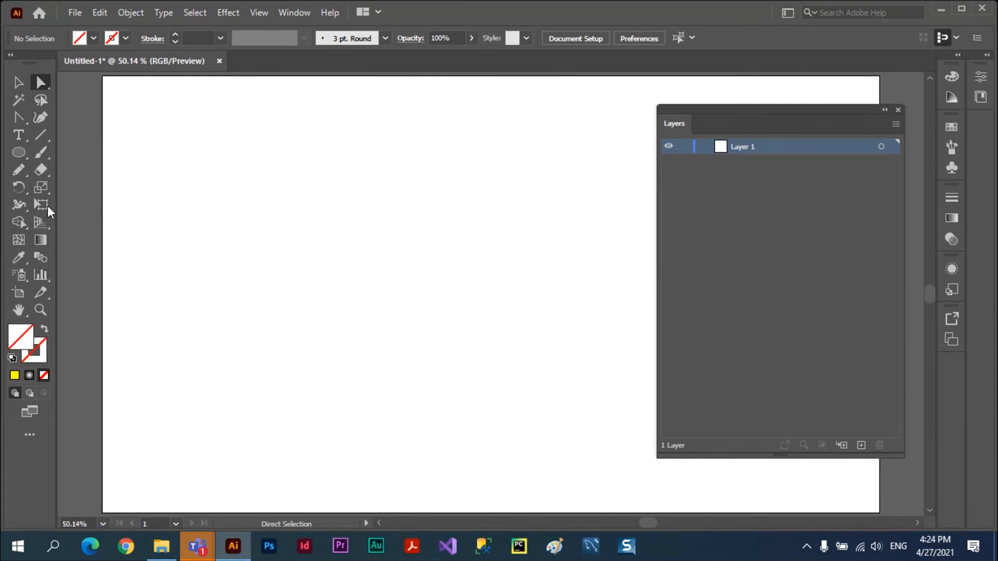
Draw two wide closed shapes with wavy upper edges, one above the other, using the Pencil tool.
key("n")
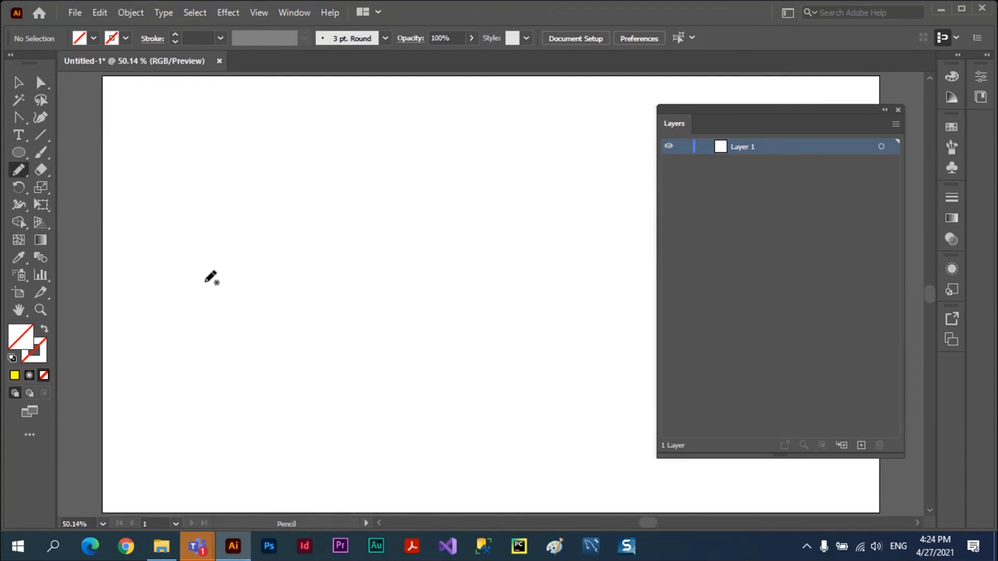
mouse_move(204, 282)
left_mouse_down()
mouse_move(238, 219)
mouse_move(324, 243)
mouse_move(448, 226)
mouse_move(626, 247)
mouse_move(640, 259)
mouse_move(644, 295)
mouse_move(634, 323)
mouse_move(212, 314)
mouse_move(203, 313)
mouse_move(206, 280)
mouse_move(221, 299)
left_mouse_up()
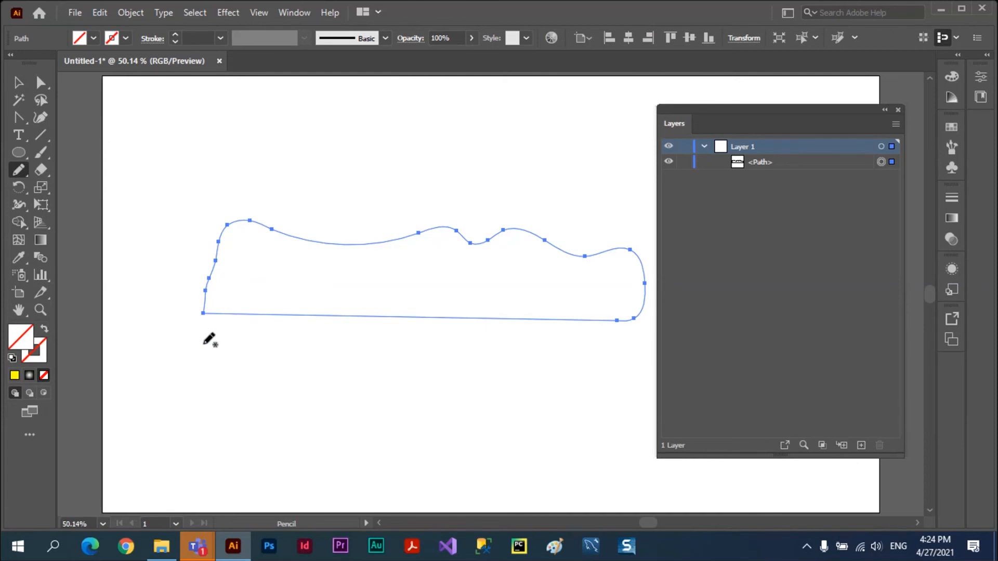
mouse_move(204, 352)
left_mouse_down()
mouse_move(244, 332)
mouse_move(327, 364)
mouse_move(391, 343)
mouse_move(453, 367)
mouse_move(629, 344)
mouse_move(632, 413)
mouse_move(206, 413)
mouse_move(208, 347)
left_mouse_up()
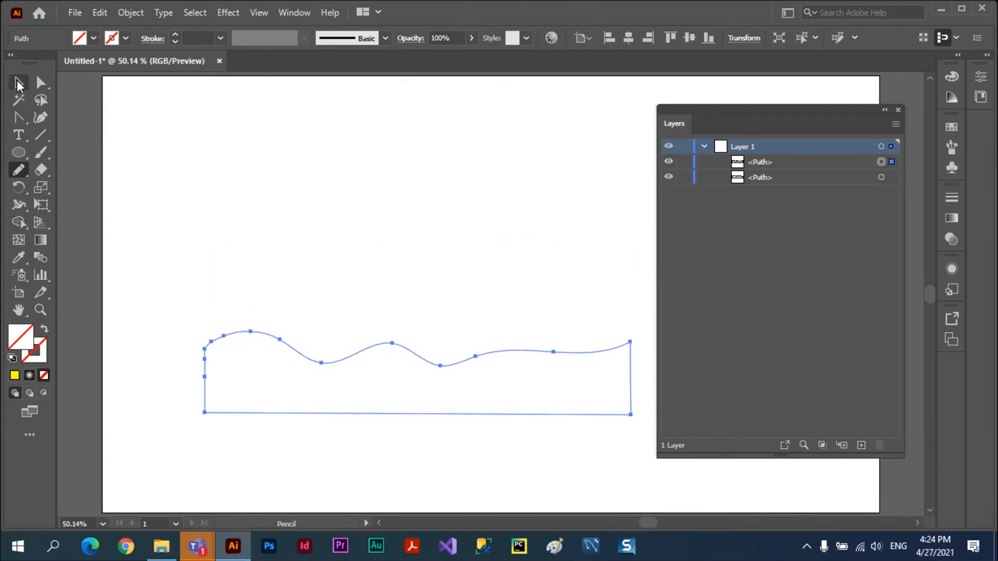
Fill both wavy shapes with bright green and deselect them.
left_click(19, 84)
left_click_drag(150, 219, 420, 464)
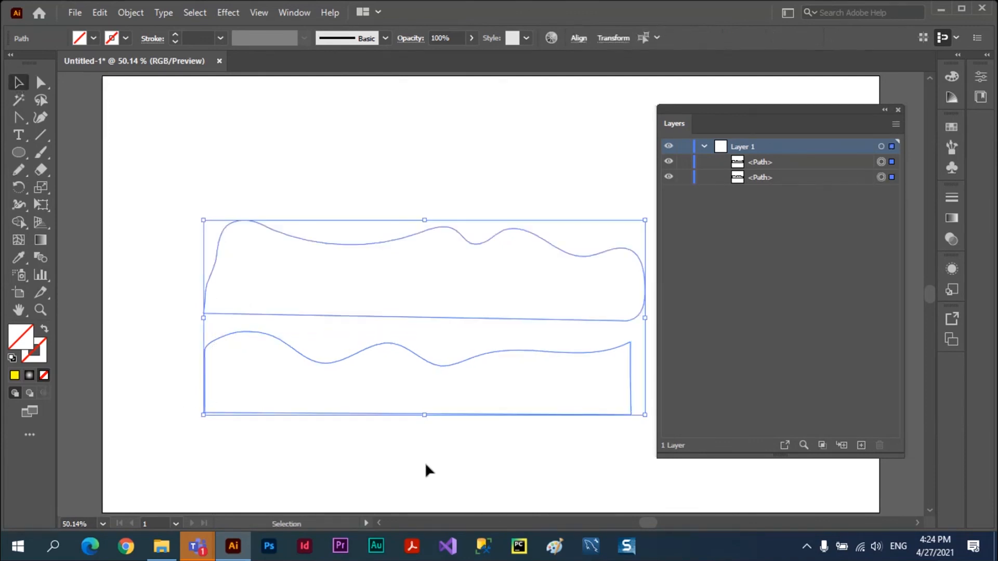
left_click(953, 126)
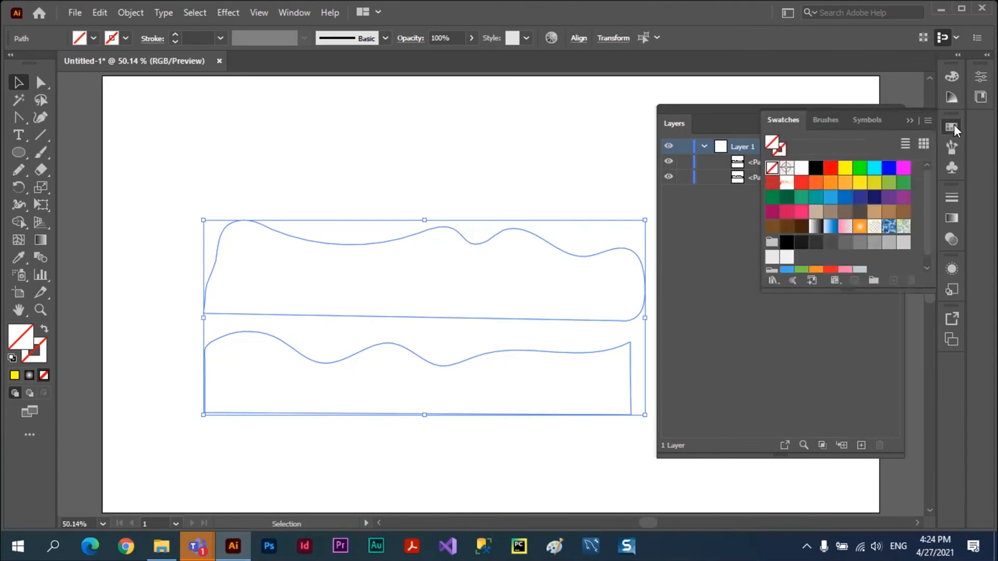
left_click(857, 169)
left_click(422, 123)
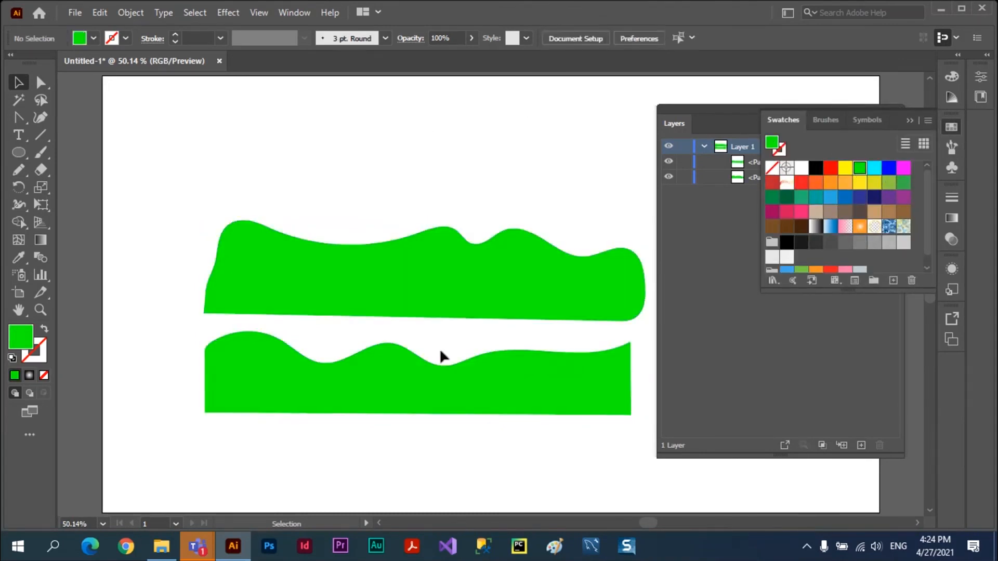
Fill the lower wavy shape with dark green and deselect it.
left_click(439, 379)
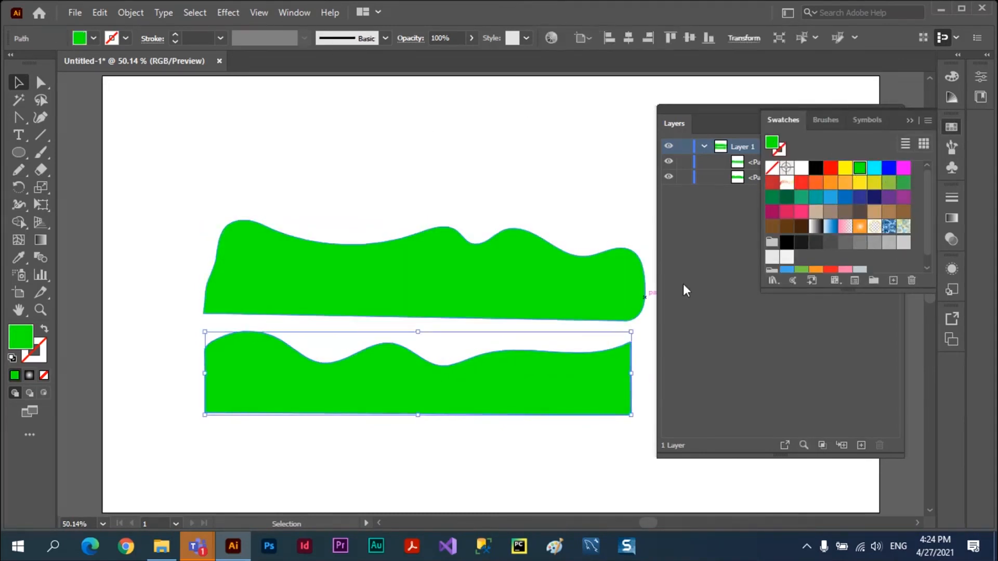
left_click(787, 197)
left_click(208, 251)
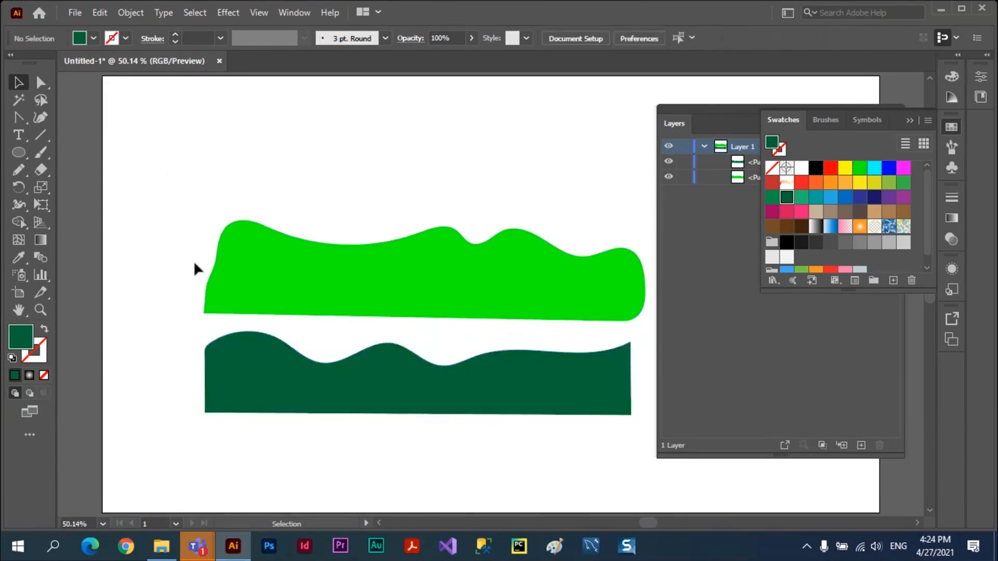
Make a blend between the bright green and dark green wavy shapes.
left_click_drag(178, 196, 322, 419)
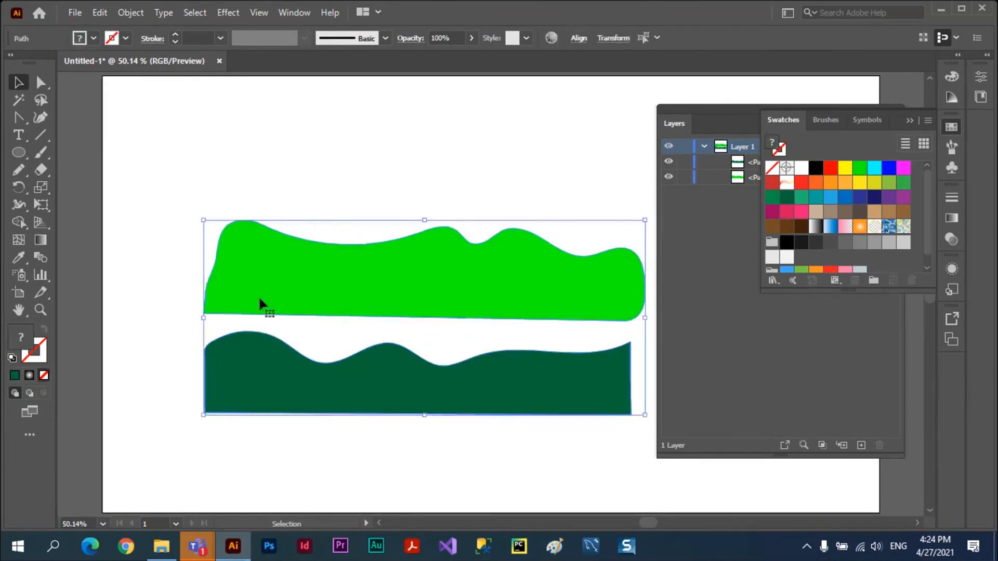
left_click(130, 14)
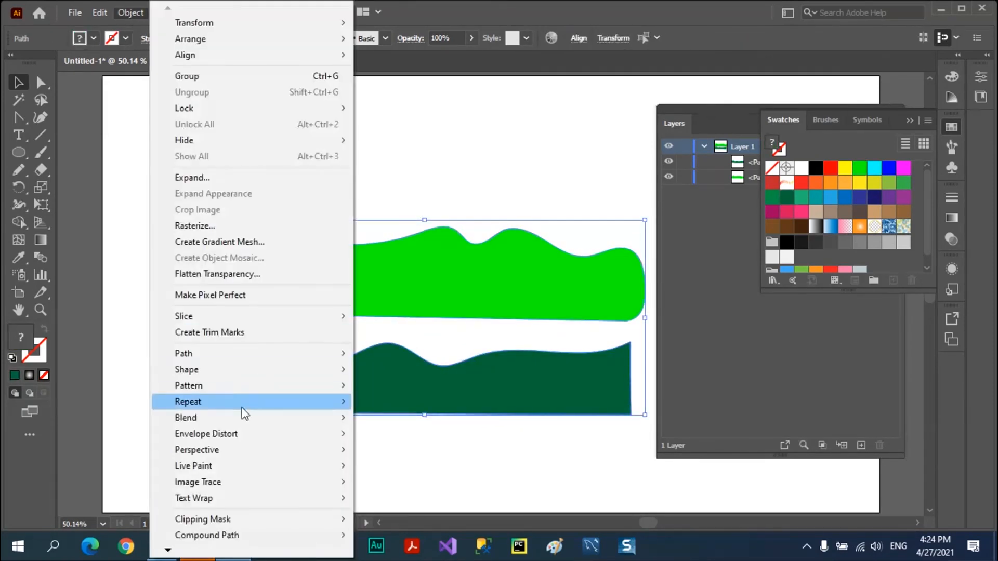
mouse_move(242, 419)
left_click(379, 418)
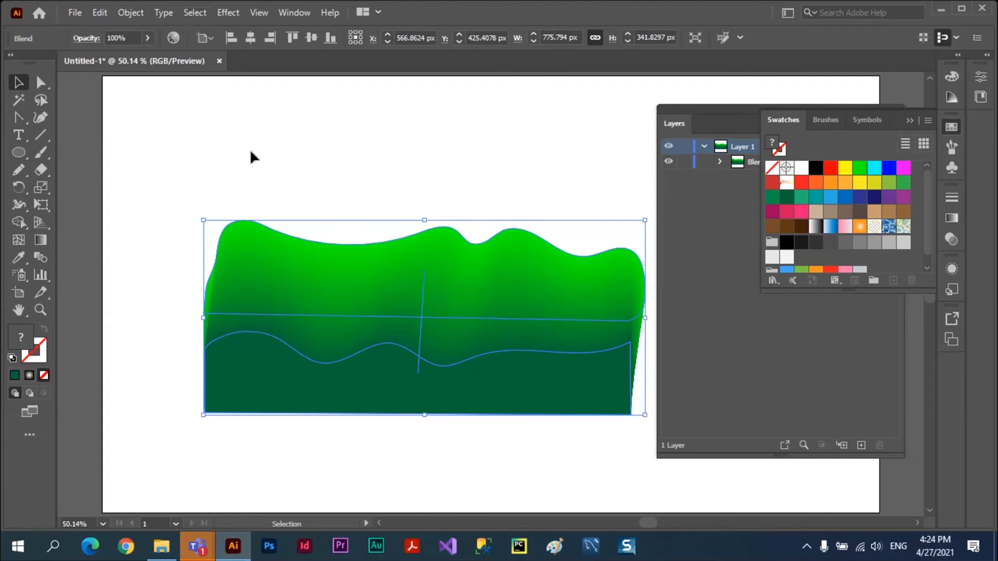
Set the blend's spacing to Specified Steps with 3 steps.
left_click(132, 14)
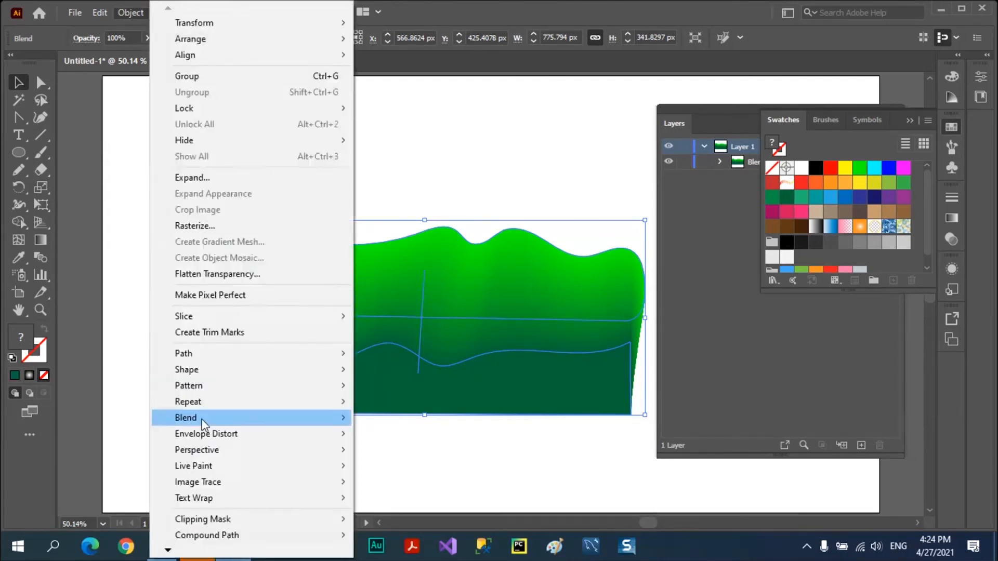
mouse_move(202, 423)
left_click(406, 457)
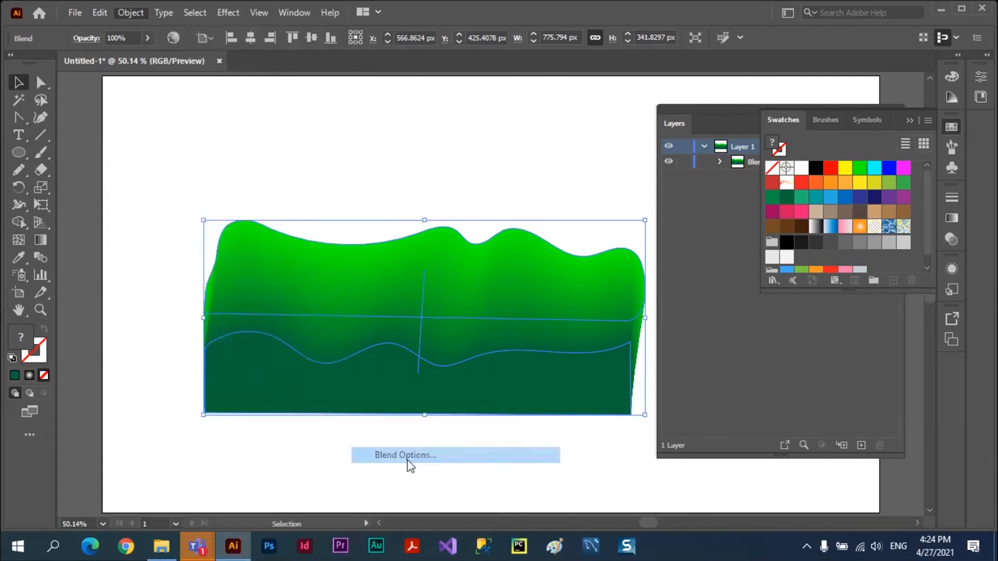
left_click(752, 383)
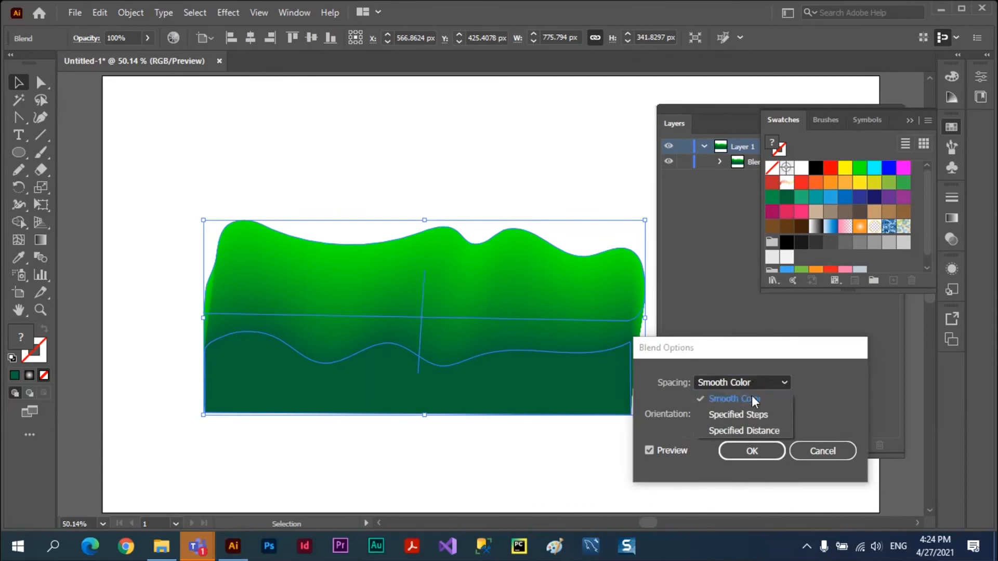
left_click(750, 414)
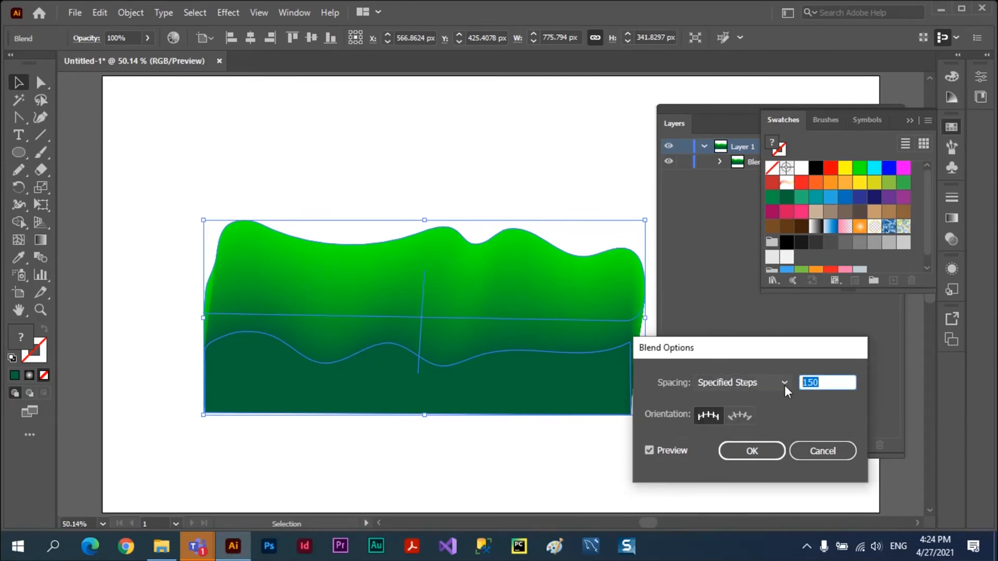
type("3")
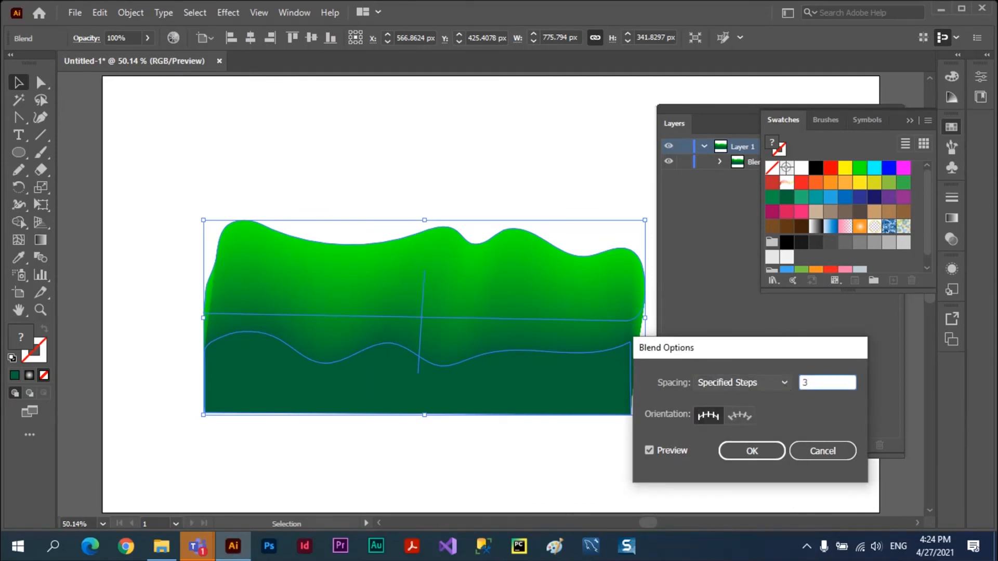
left_click(649, 450)
left_click(649, 450)
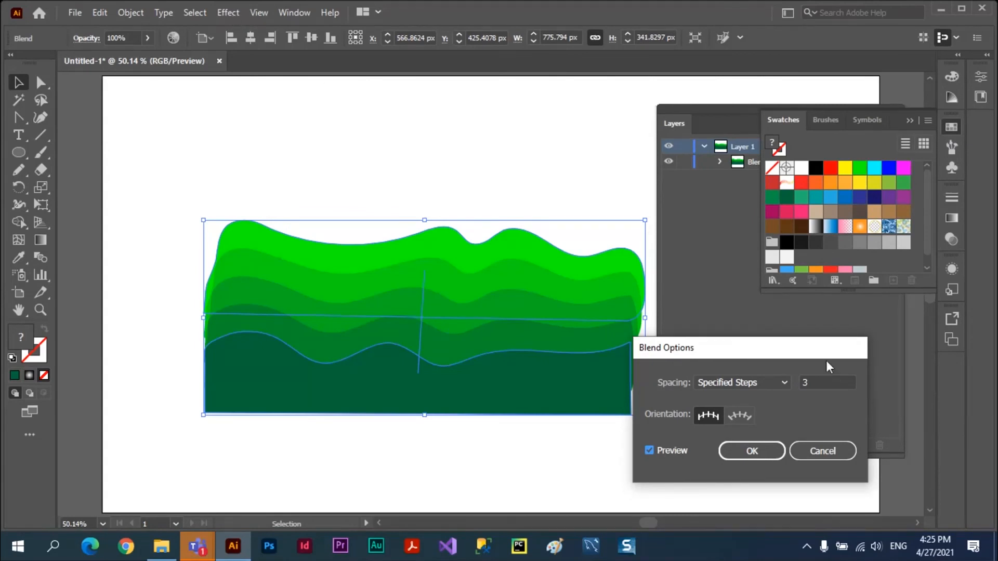
left_click(762, 452)
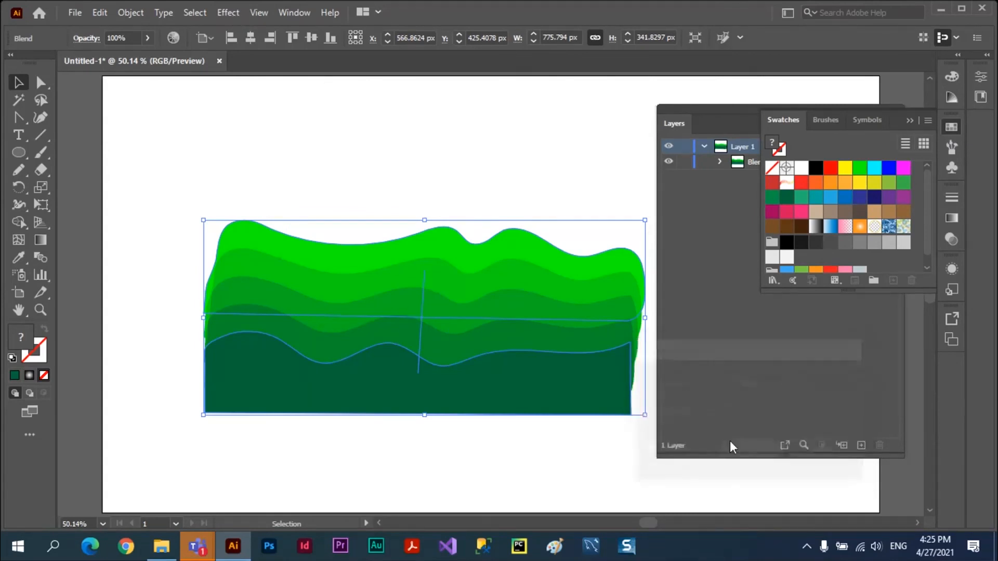
Start a Roughen effect on the blend and preview a relative size of 4% with detail 9/in and corner points.
left_click(220, 11)
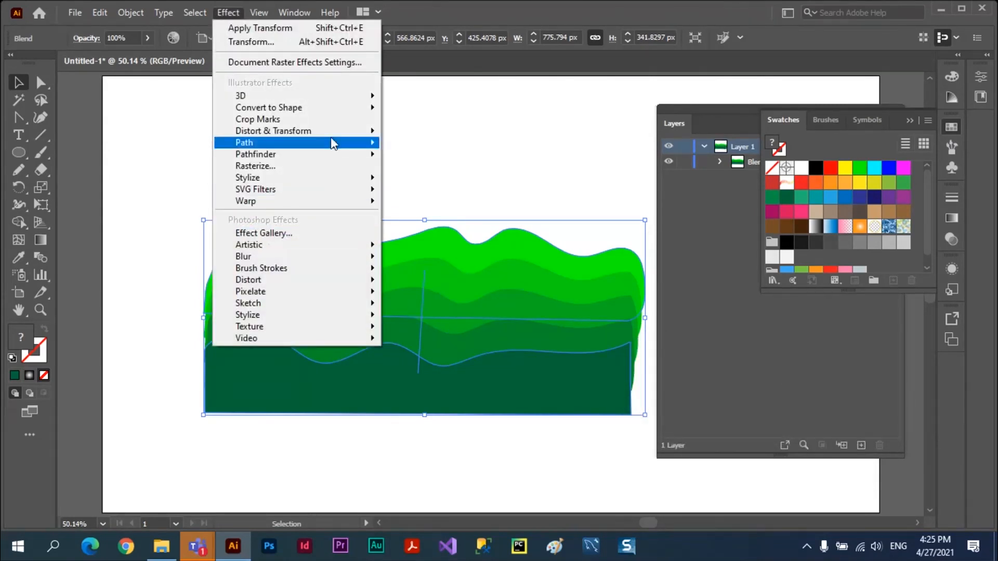
mouse_move(335, 138)
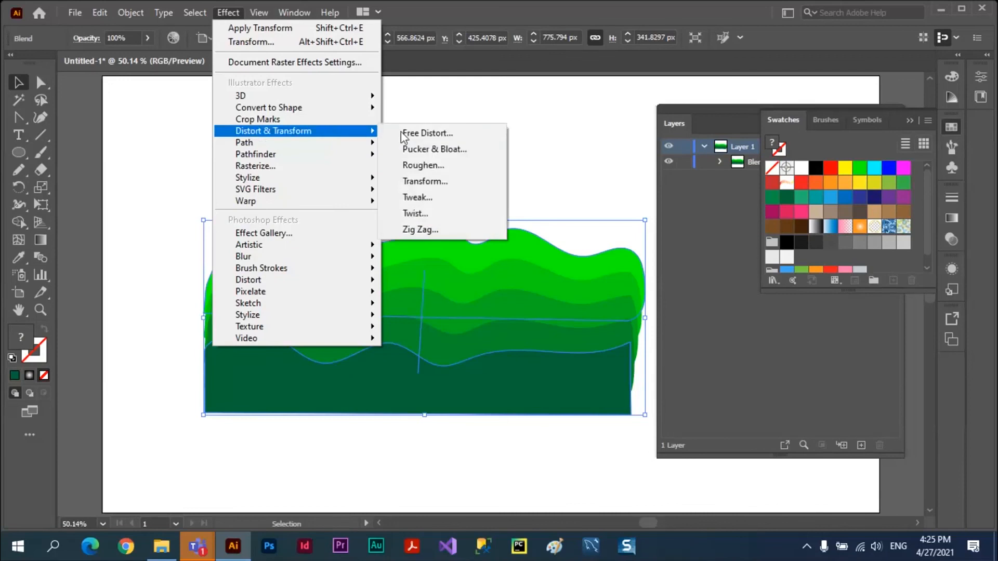
left_click(435, 164)
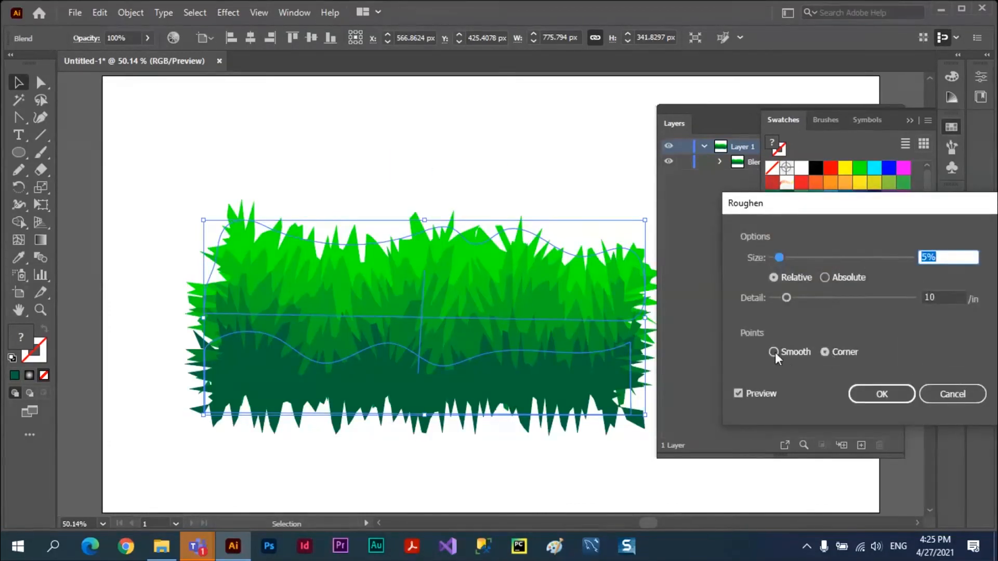
left_click_drag(786, 298, 778, 297)
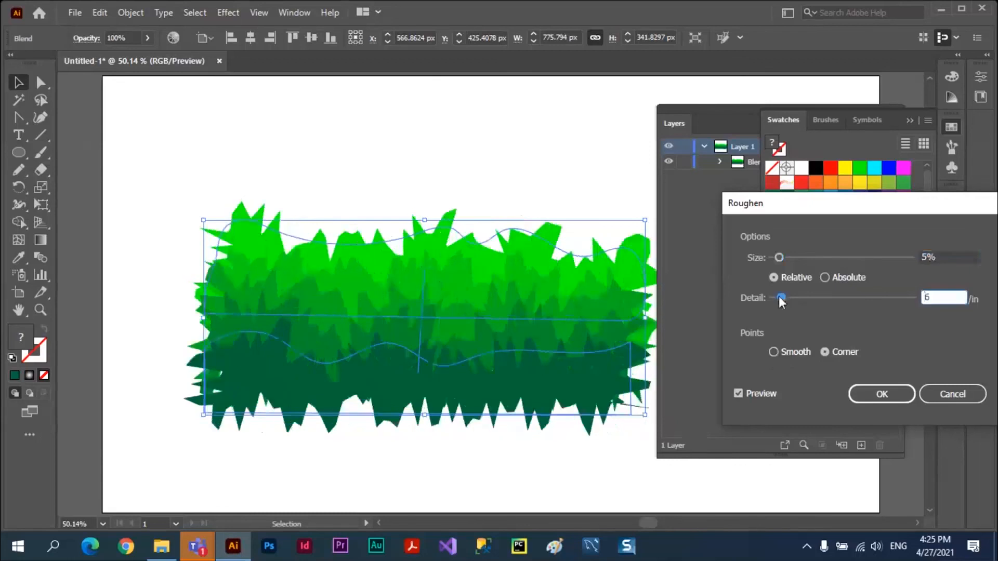
left_click_drag(778, 257, 778, 257)
left_click_drag(778, 296, 784, 297)
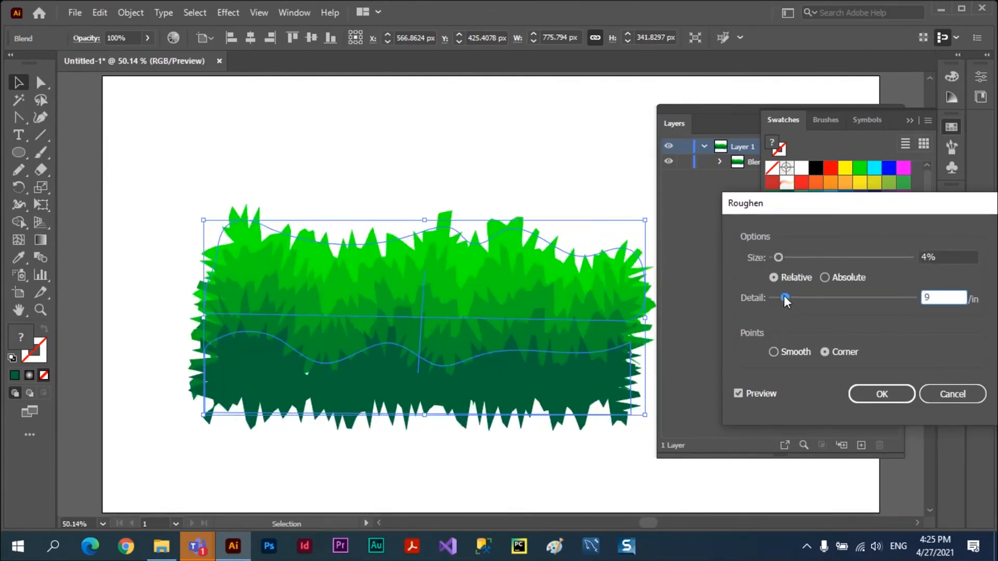
left_click(773, 353)
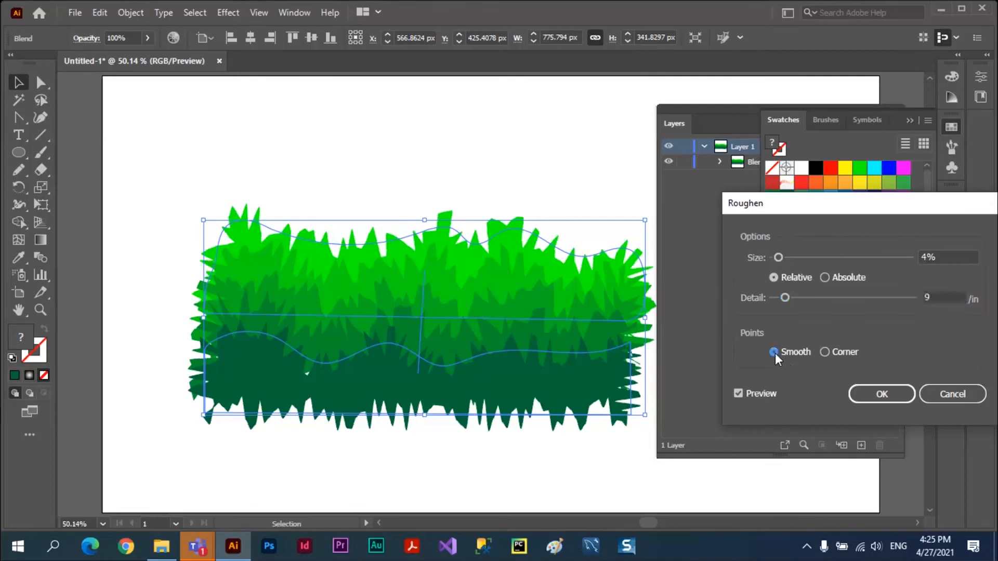
left_click(824, 351)
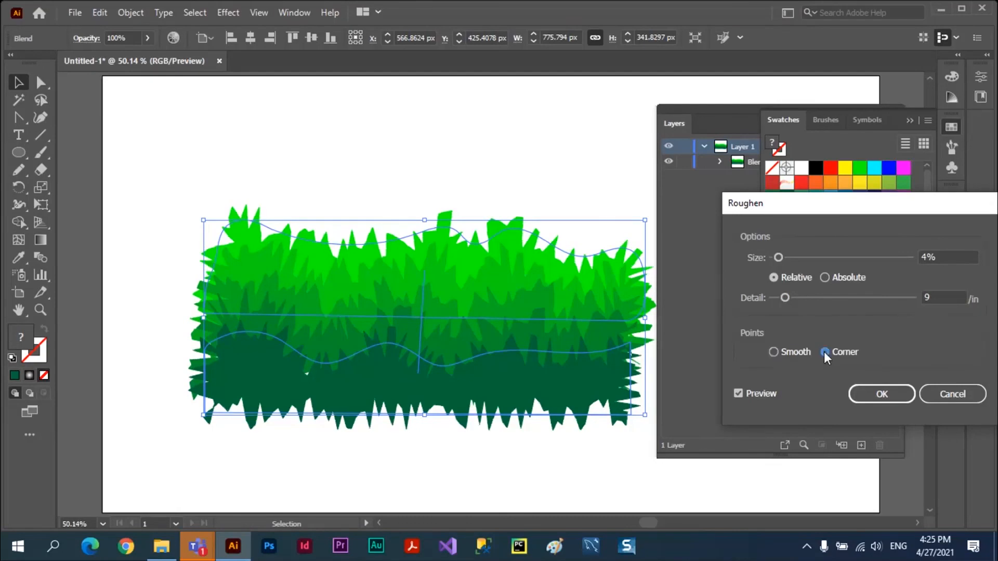
Apply the Roughen effect with an absolute size of 27 px and detail of 15/in, then deselect the blend.
left_click(825, 277)
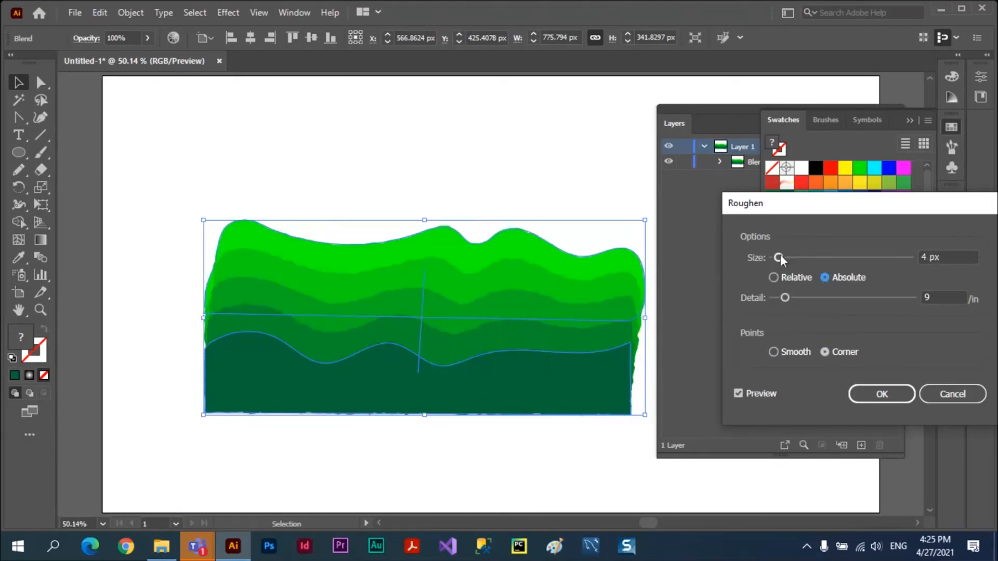
left_click_drag(781, 255, 813, 255)
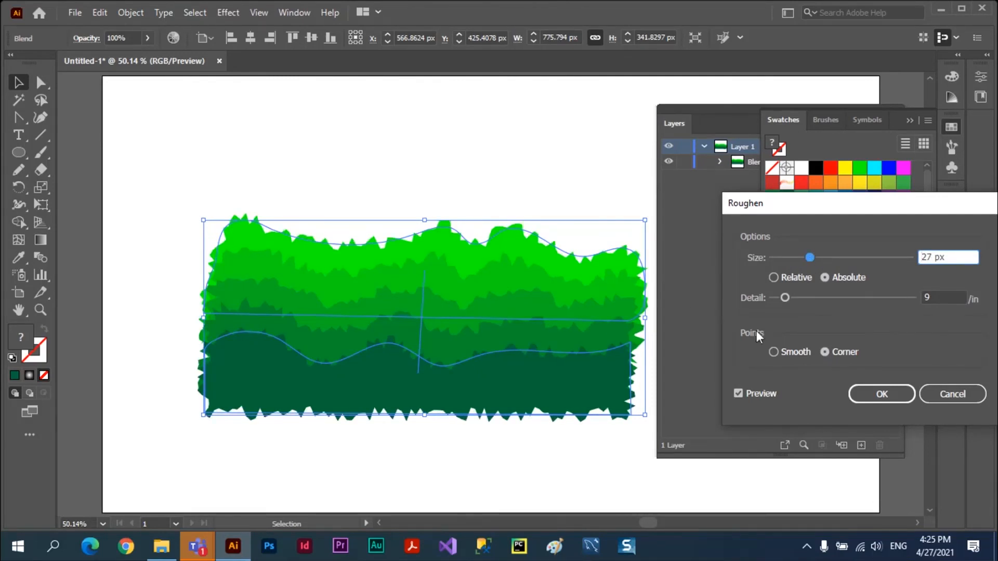
left_click_drag(785, 297, 794, 296)
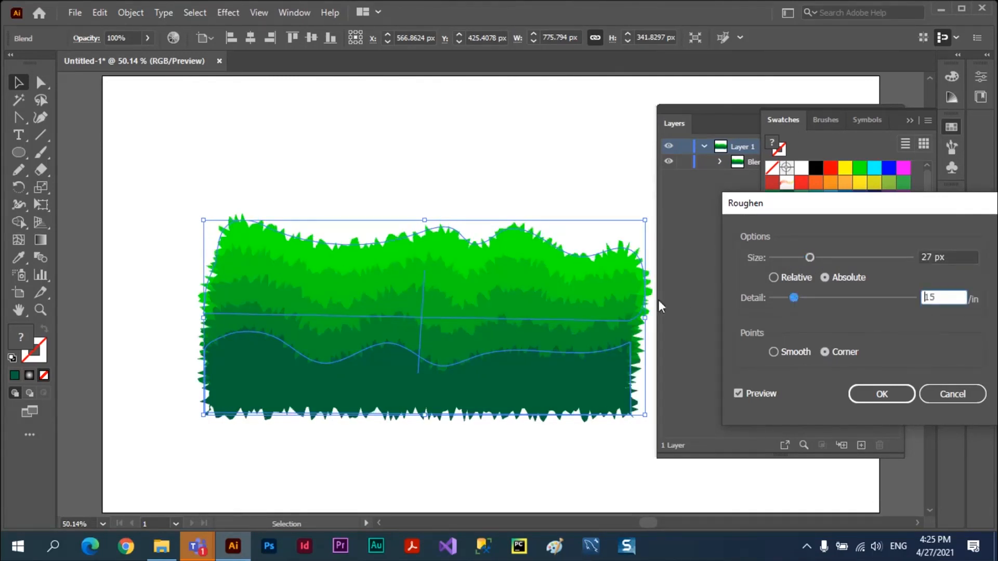
left_click(886, 396)
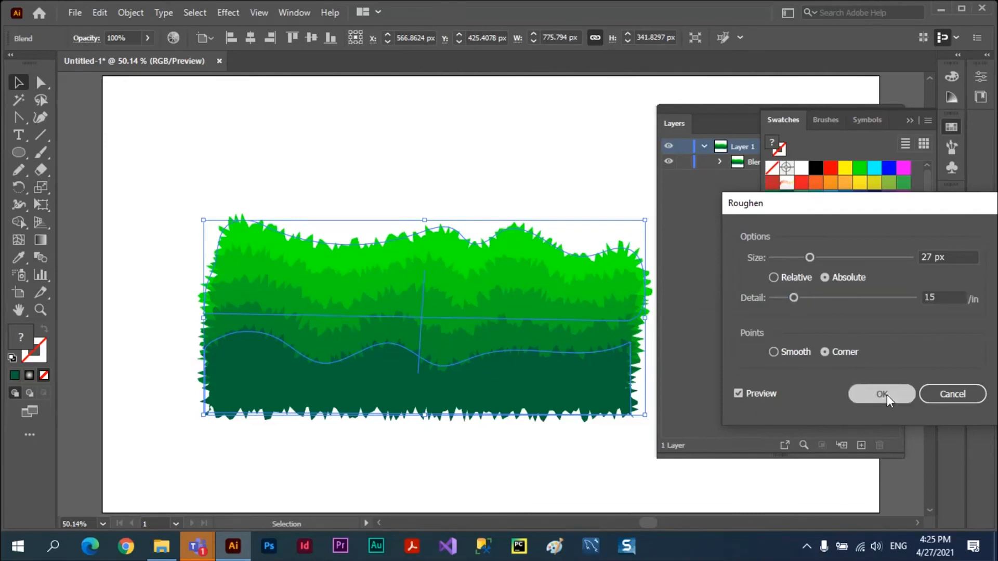
left_click(447, 116)
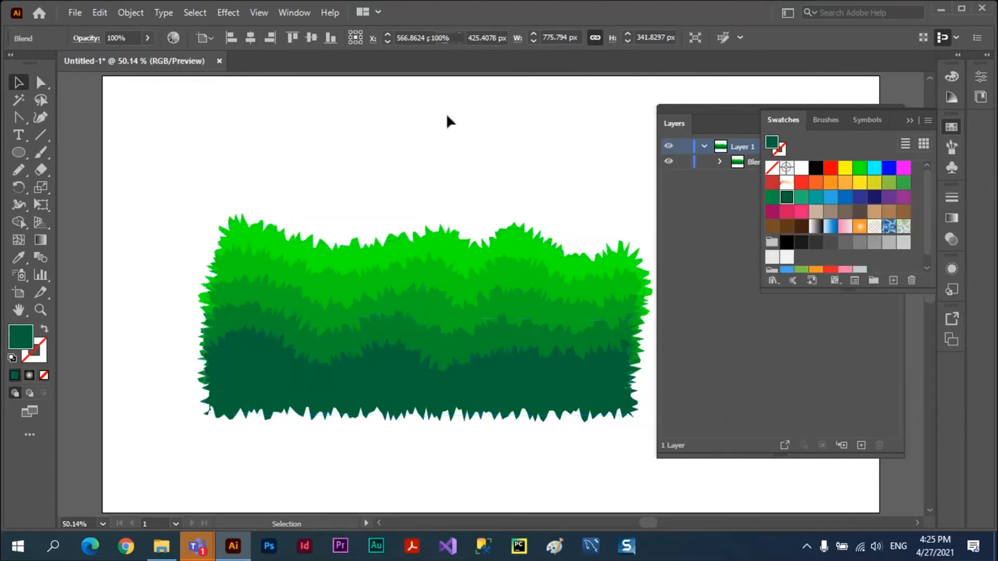
left_click(446, 113)
Move the grass blend slightly higher on the artboard and draw a small yellow circle just above its upper edge.
left_click_drag(437, 320, 437, 265)
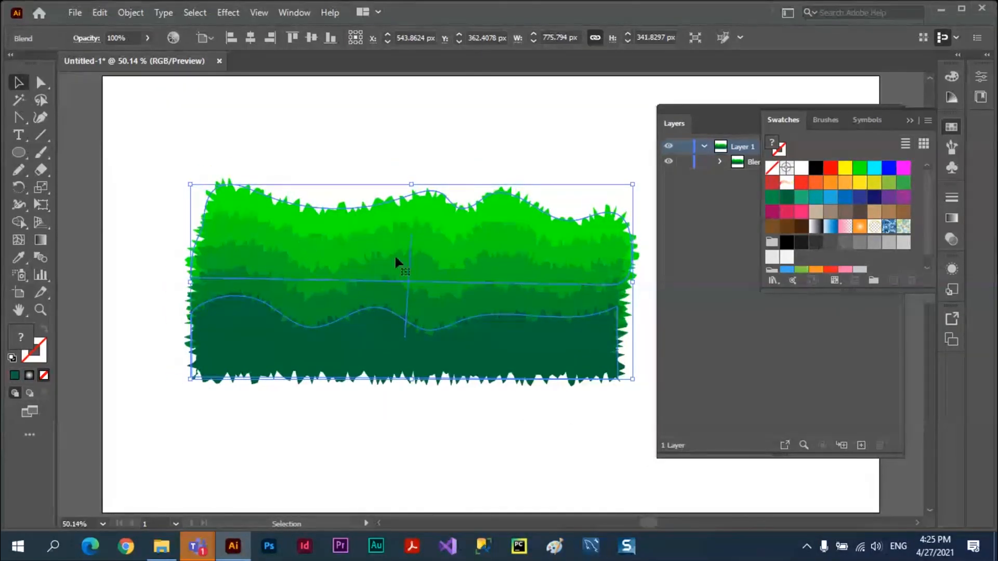
left_click(14, 151)
left_click_drag(323, 133, 376, 186)
left_click(845, 167)
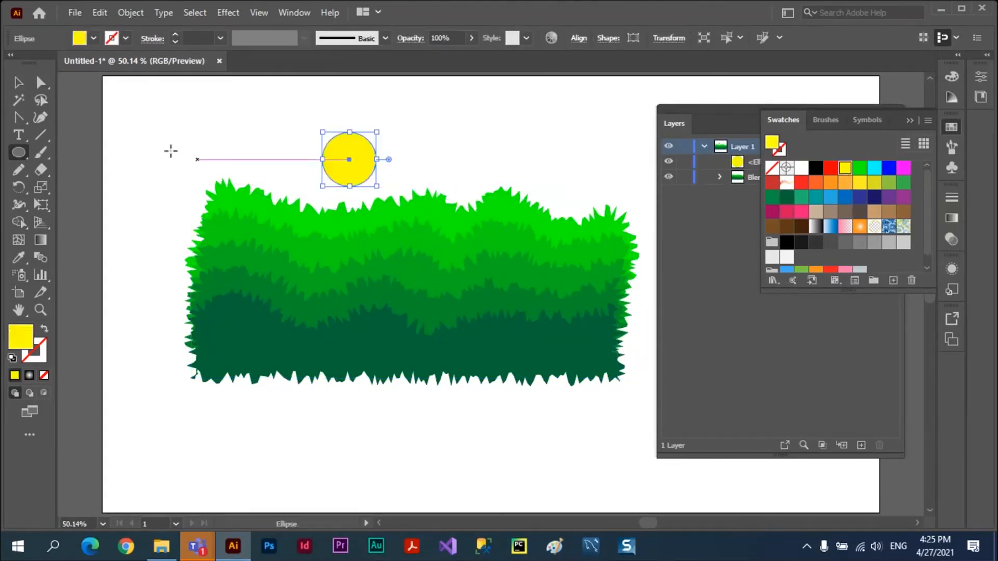
key("v")
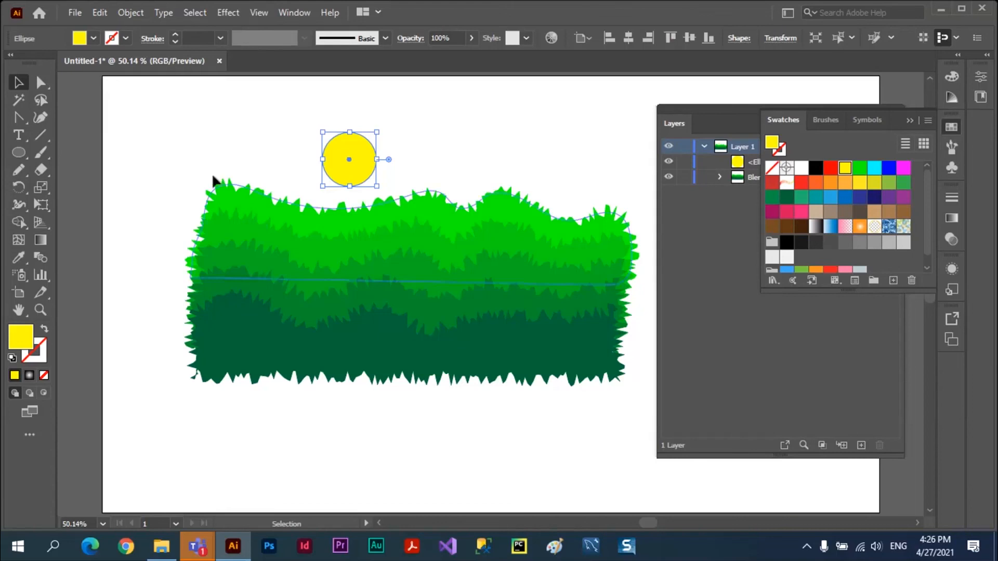
left_click(201, 155)
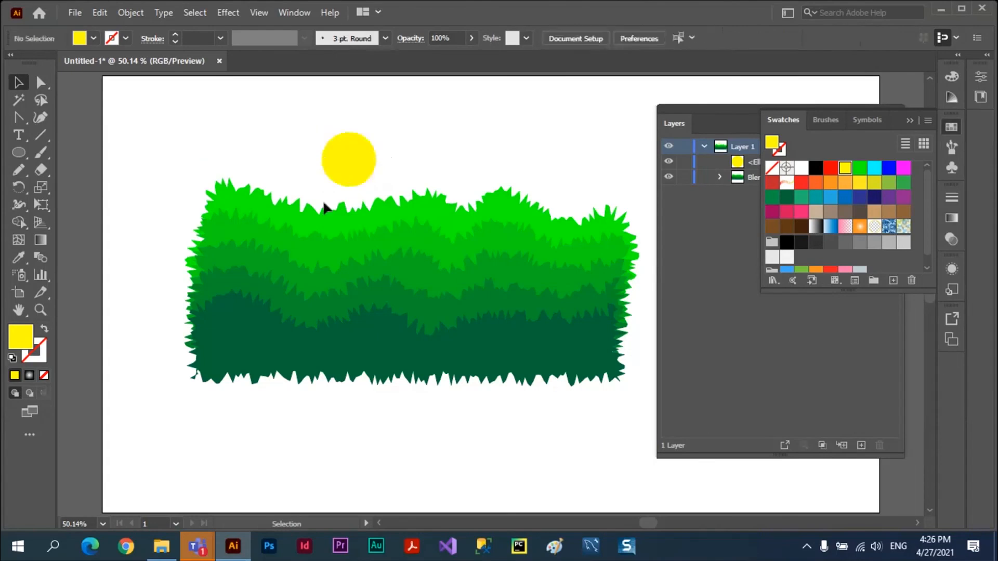
left_click(25, 154)
left_click_drag(223, 115, 569, 379)
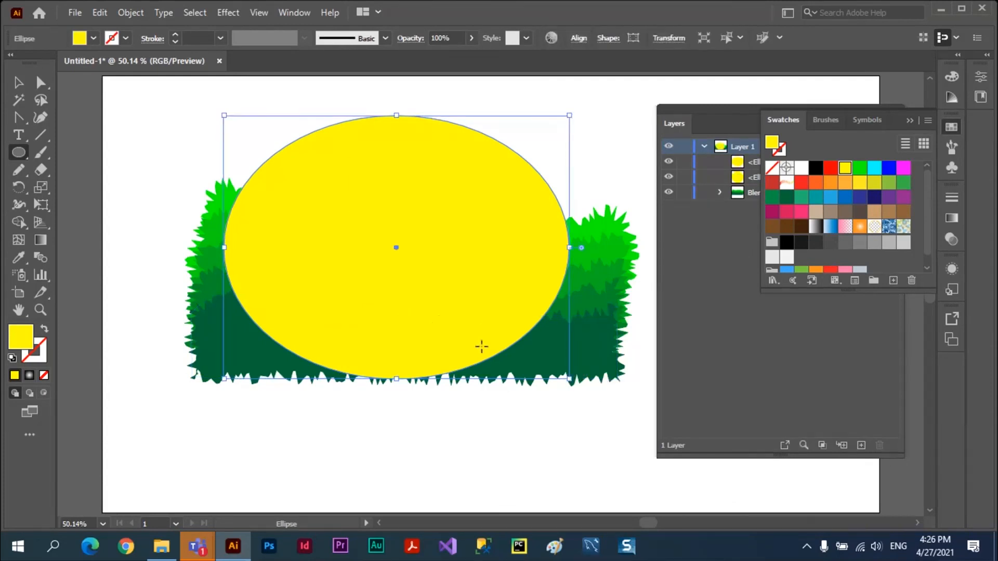
key("Delete")
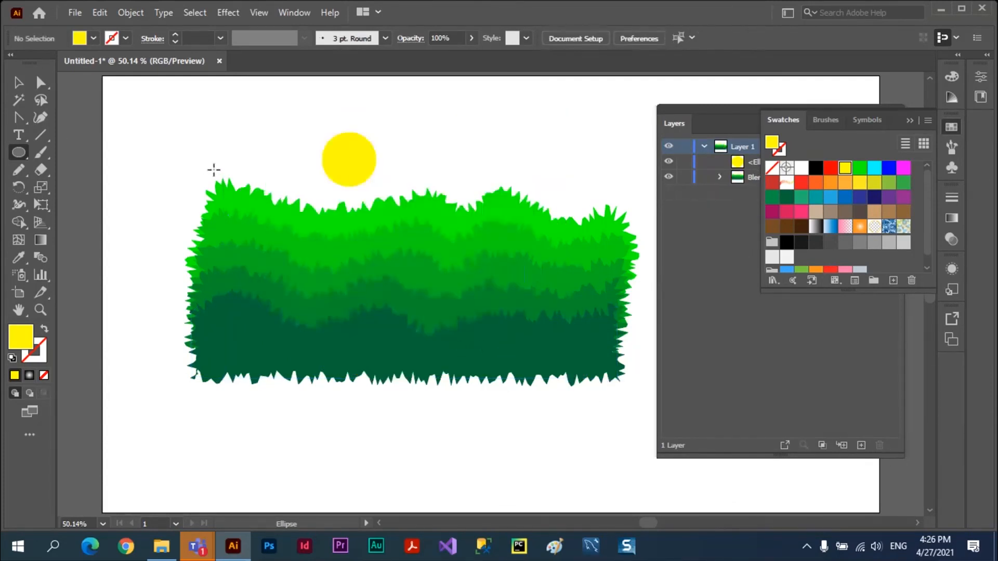
Draw a large rectangle filled with RGB Cyan over the scene and send it behind the sun and the grass.
left_click_drag(23, 153, 47, 151)
left_click_drag(241, 119, 596, 355)
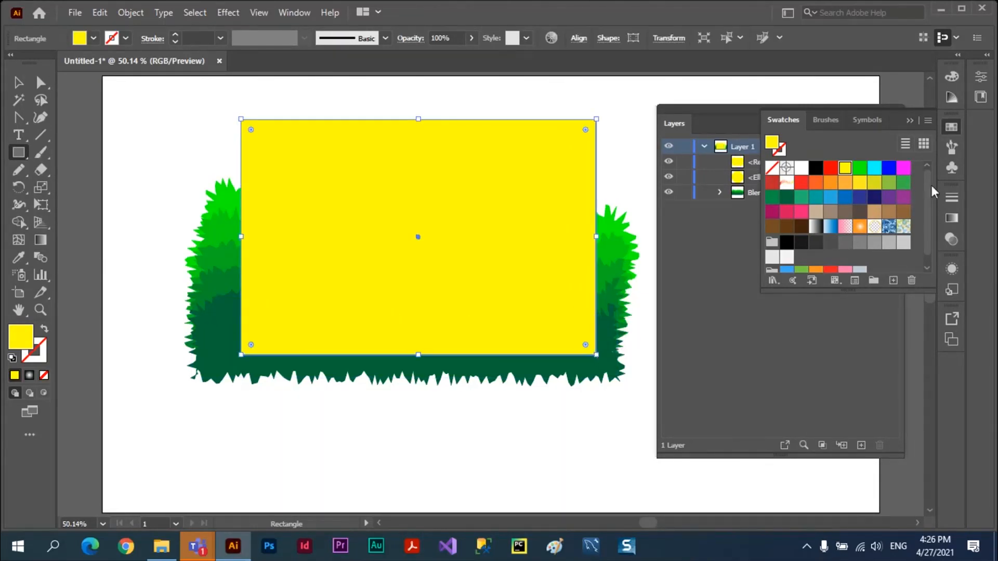
left_click(874, 167)
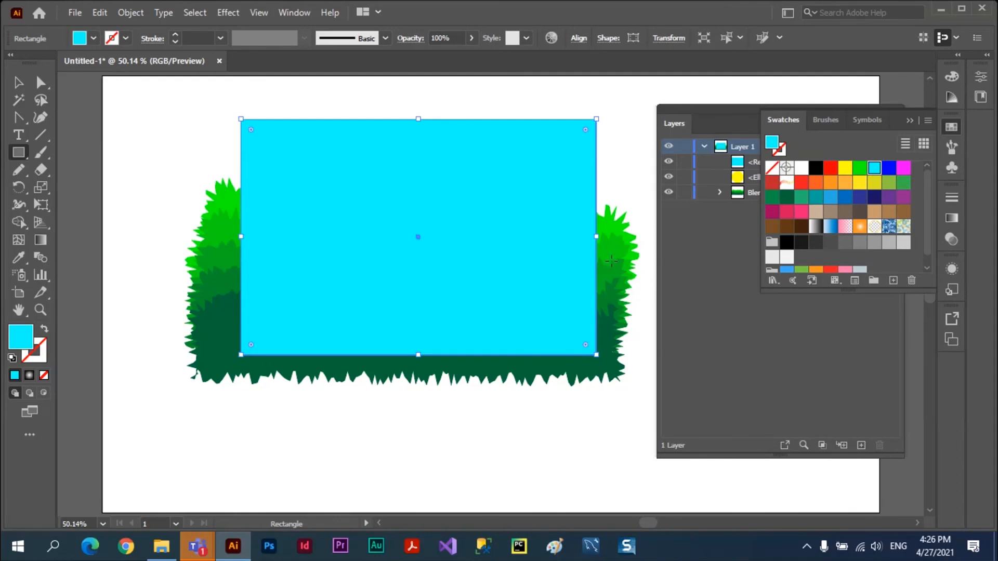
key("ctrl+bracketleft")
key("ctrl+bracketleft")
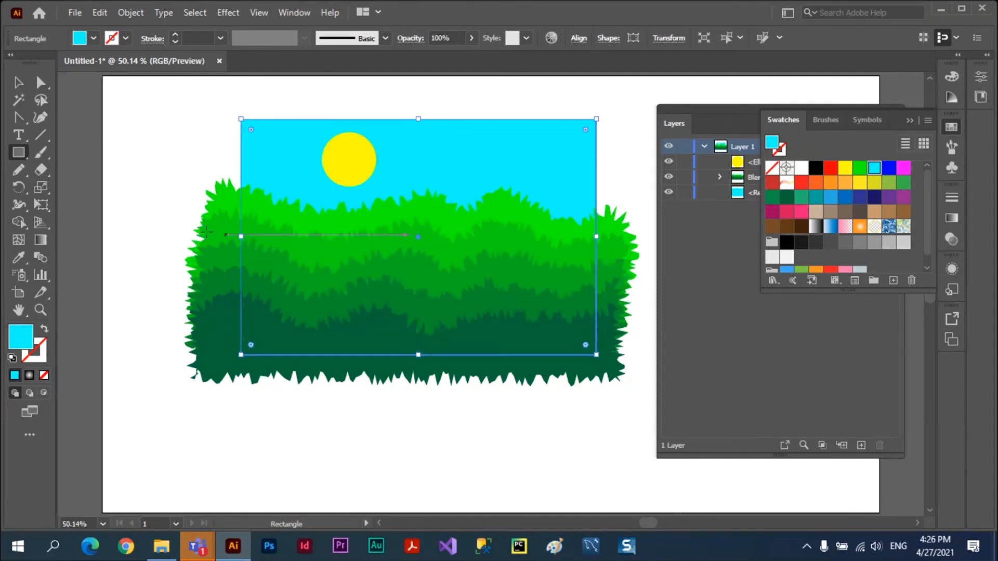
left_click(21, 87)
left_click(148, 137)
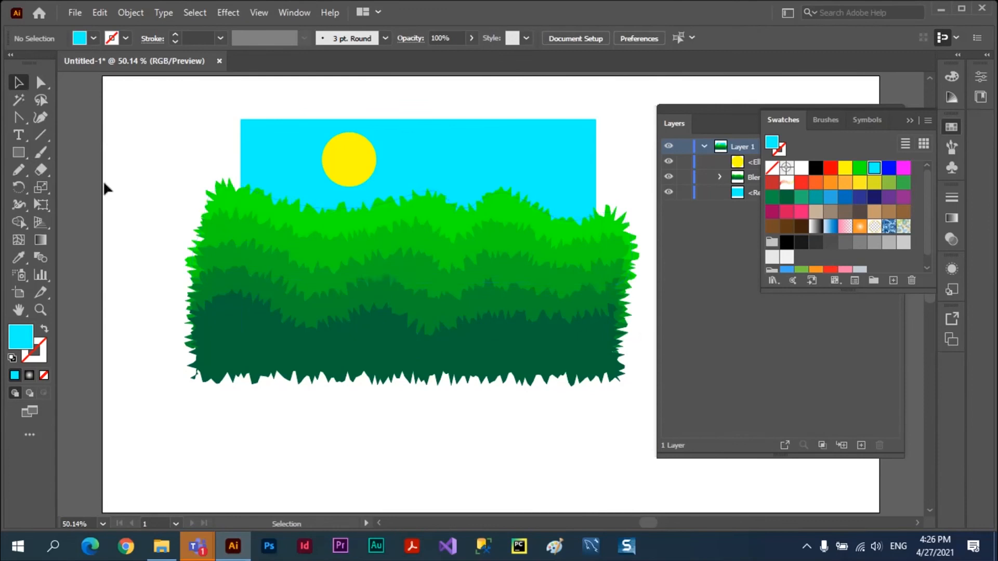
Draw a large wide ellipse in front of the sky, sun and grass artwork.
left_click(19, 153)
left_click_drag(19, 152, 73, 187)
mouse_move(278, 126)
left_mouse_down()
mouse_move(398, 165)
mouse_move(519, 226)
mouse_move(583, 373)
mouse_move(610, 366)
left_mouse_up()
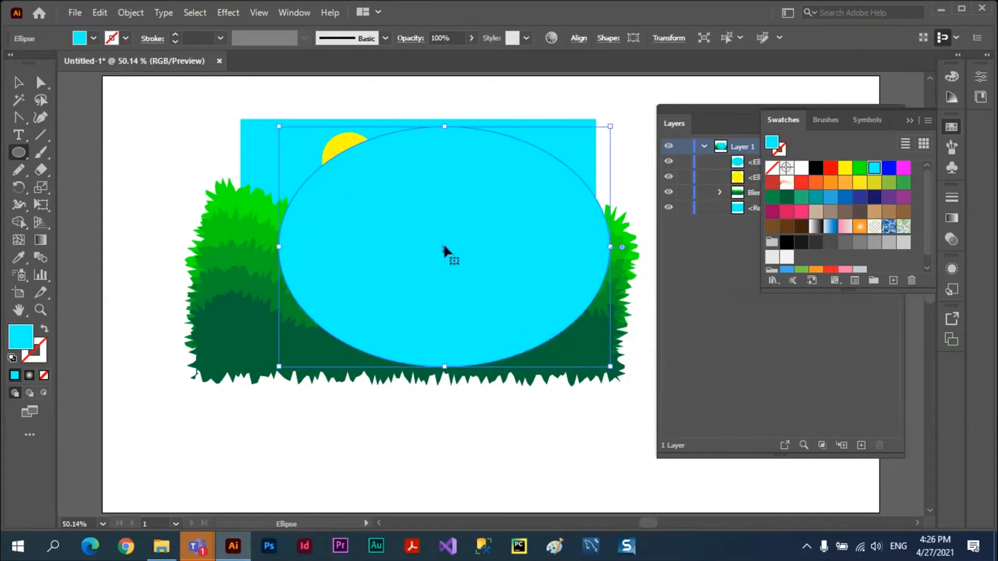
Centre the large ellipse over the landscape and make a clipping mask from it with the sky, sun and grass.
key("v")
left_click_drag(446, 265, 428, 255)
left_click_drag(165, 86, 617, 441)
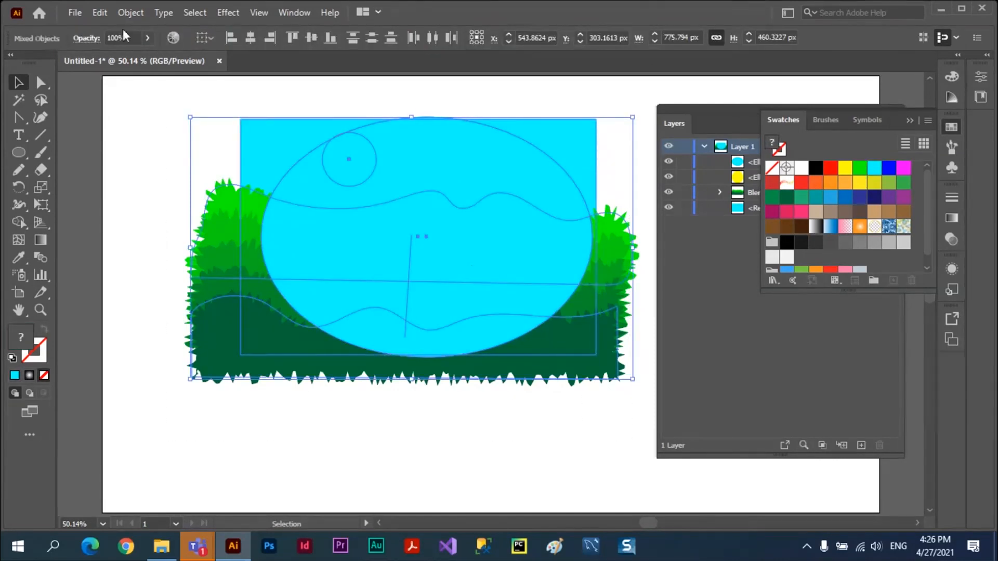
left_click(129, 12)
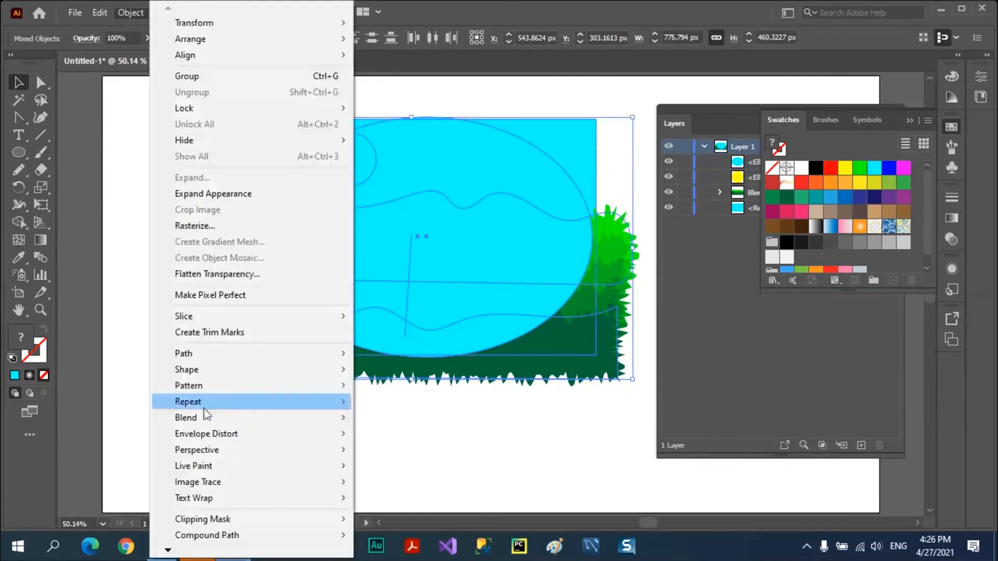
mouse_move(218, 436)
mouse_move(276, 525)
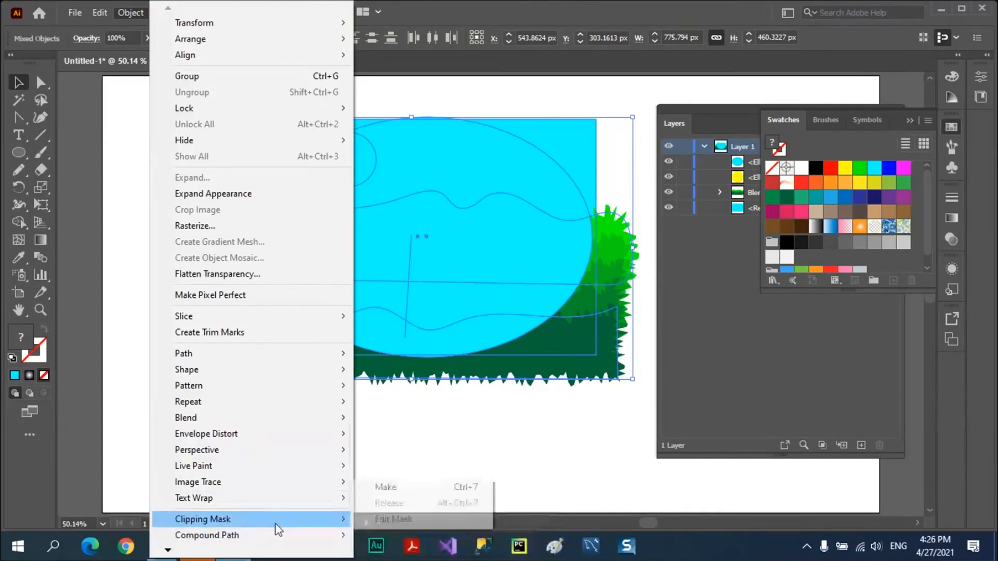
left_click(398, 492)
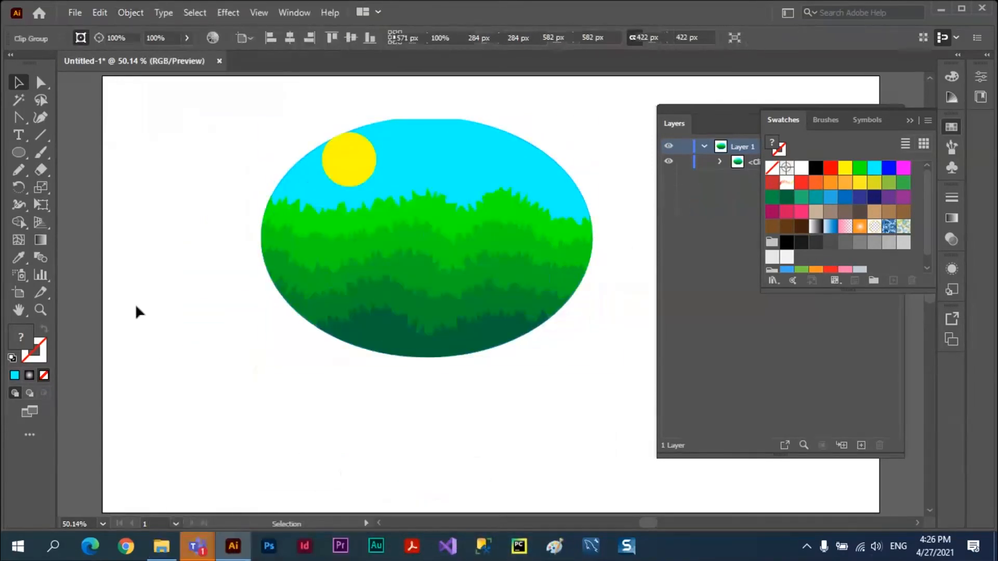
Move the clipped landscape around the artboard as one object and leave it near the artboard's middle.
left_click_drag(473, 254, 401, 339)
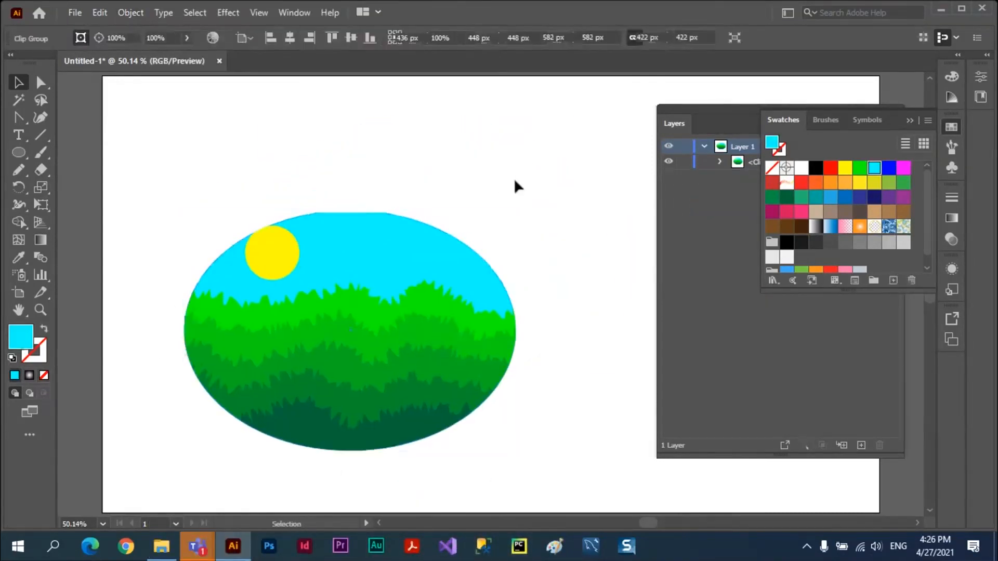
left_click(513, 179)
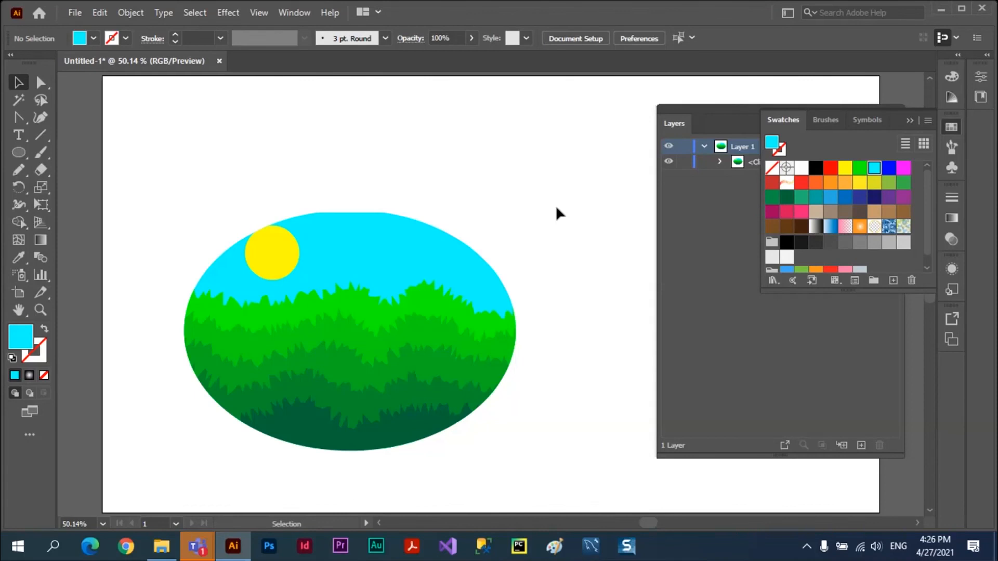
left_click_drag(359, 254, 214, 356)
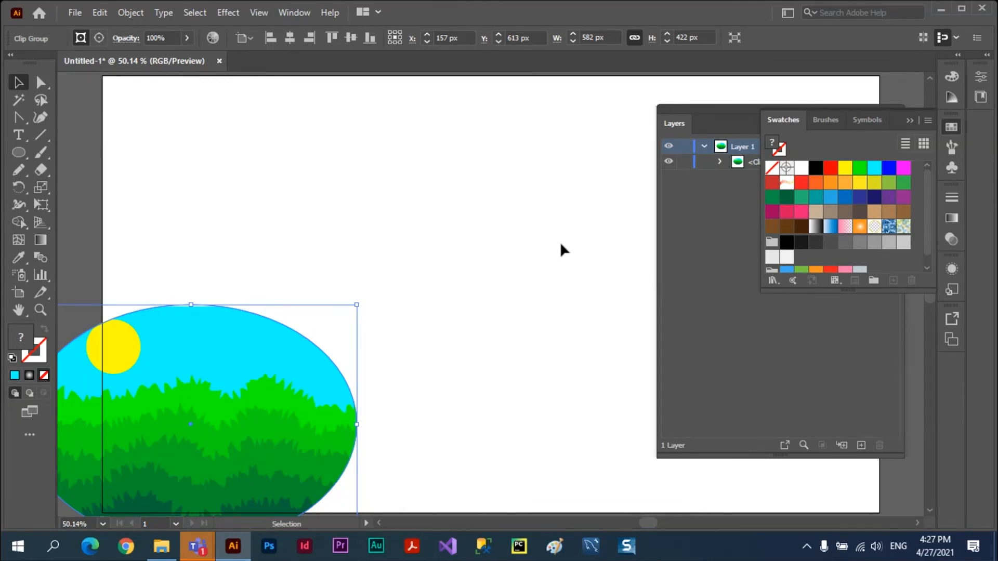
left_click_drag(226, 349, 415, 199)
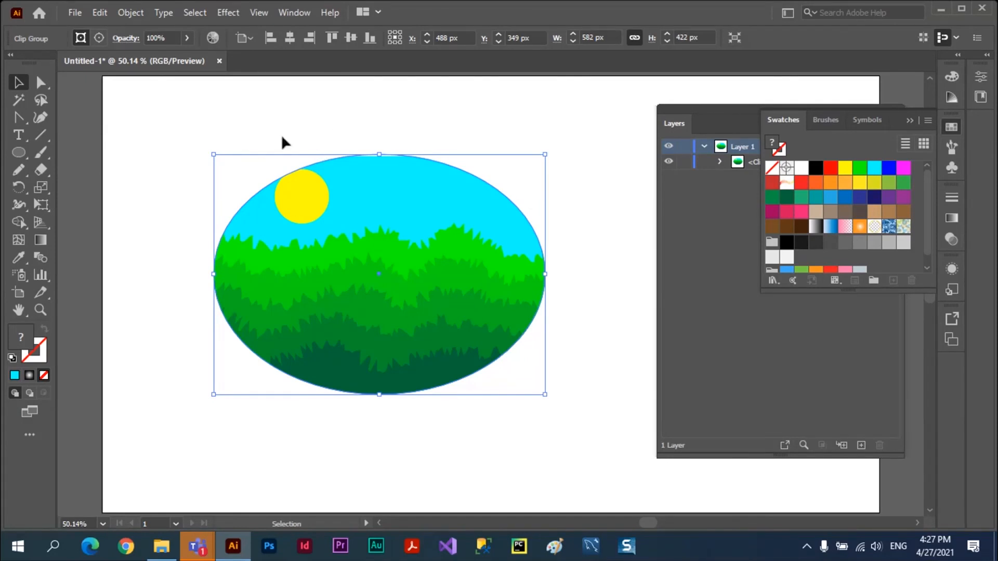
left_click(136, 13)
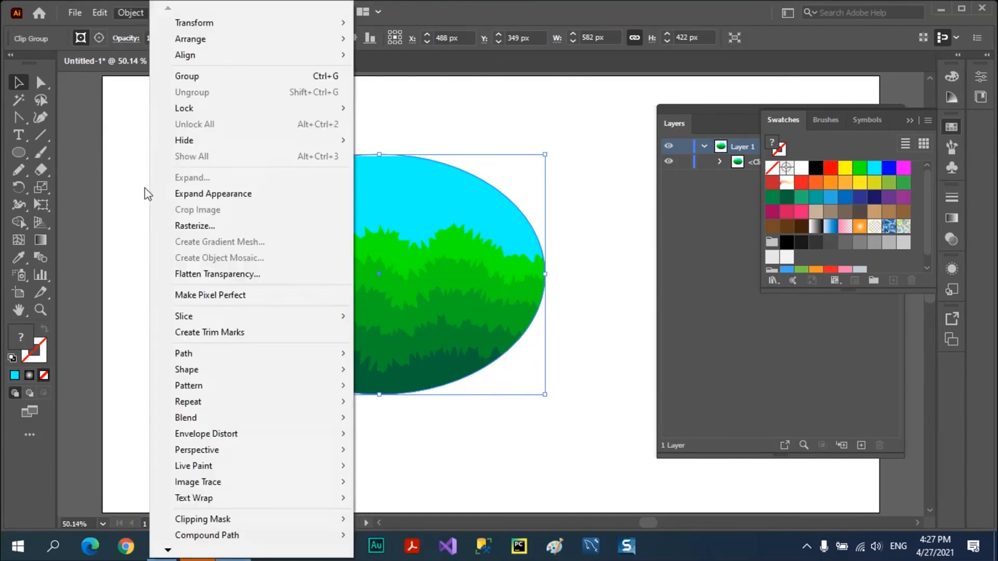
mouse_move(202, 518)
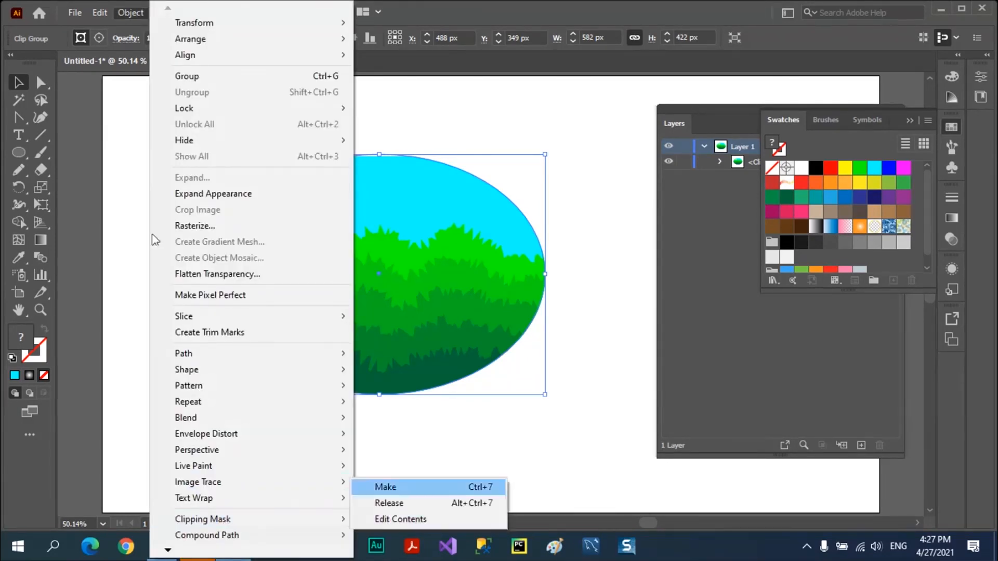
left_click(120, 157)
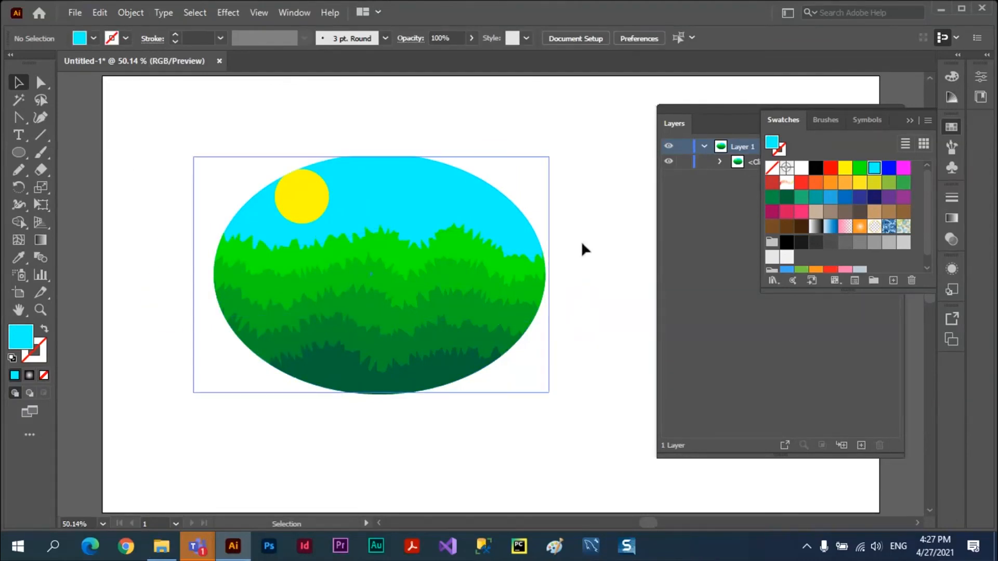
Draw a closed two-peaked mountain outline with the Pencil tool over the landscape's upper edge and fill it with purple.
left_click(916, 120)
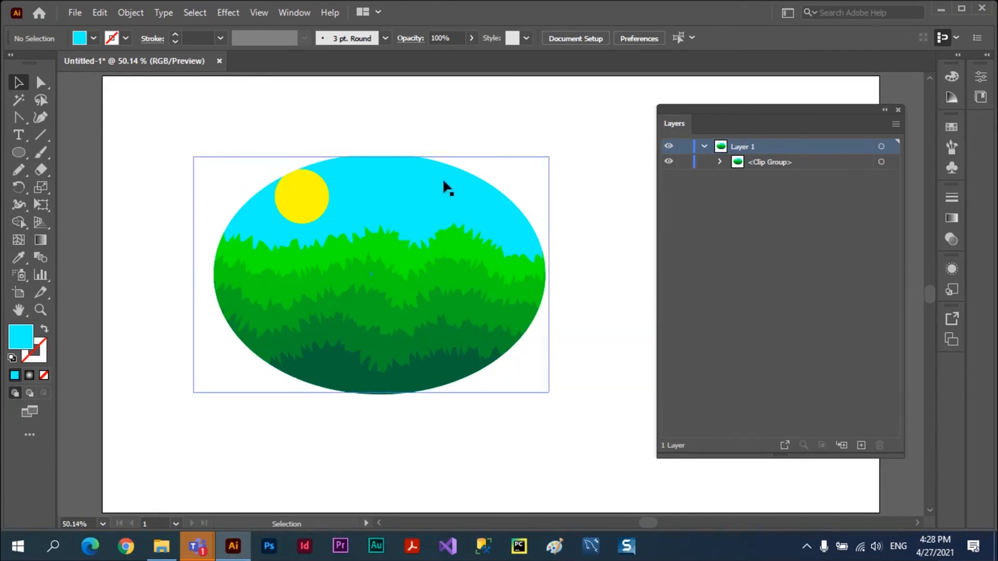
left_click(18, 170)
mouse_move(193, 184)
left_mouse_down()
mouse_move(251, 112)
mouse_move(282, 157)
mouse_move(343, 115)
mouse_move(412, 176)
mouse_move(194, 186)
left_mouse_up()
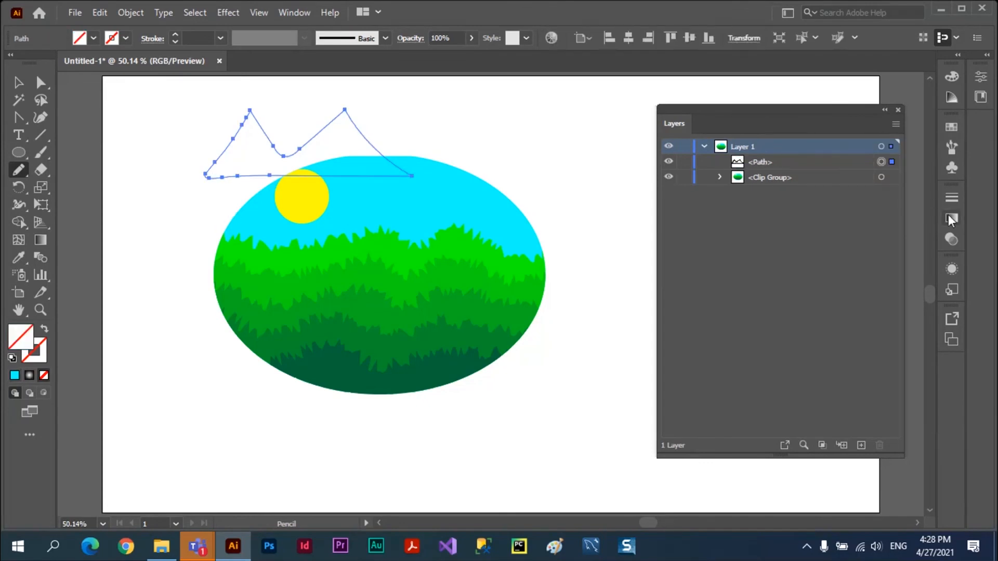
left_click(952, 128)
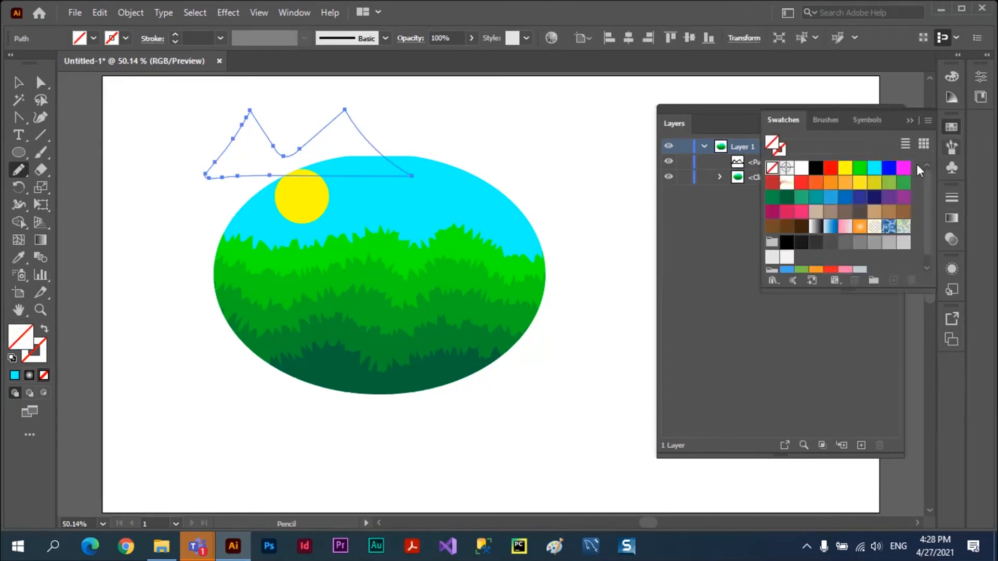
left_click(888, 201)
left_click(18, 82)
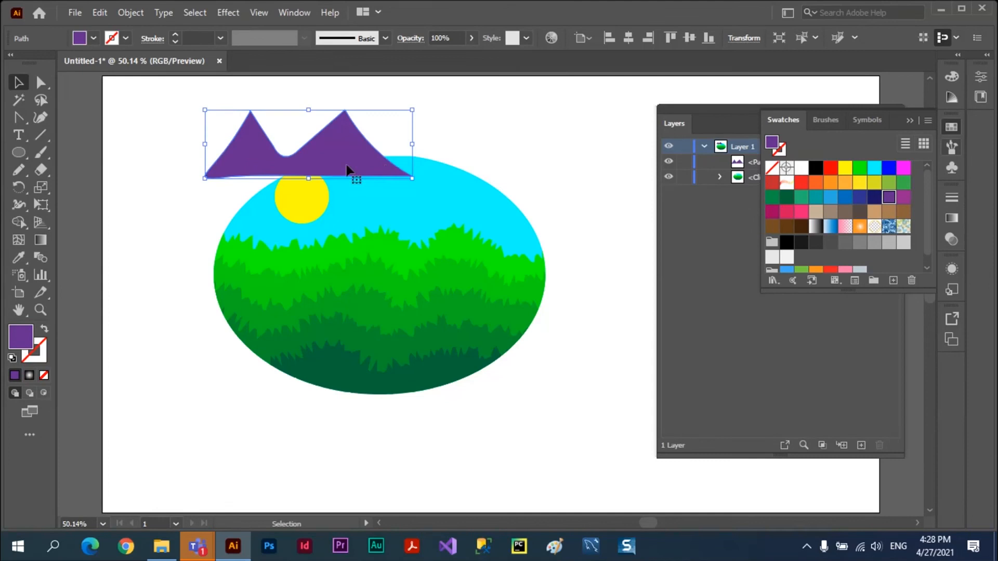
left_click(951, 127)
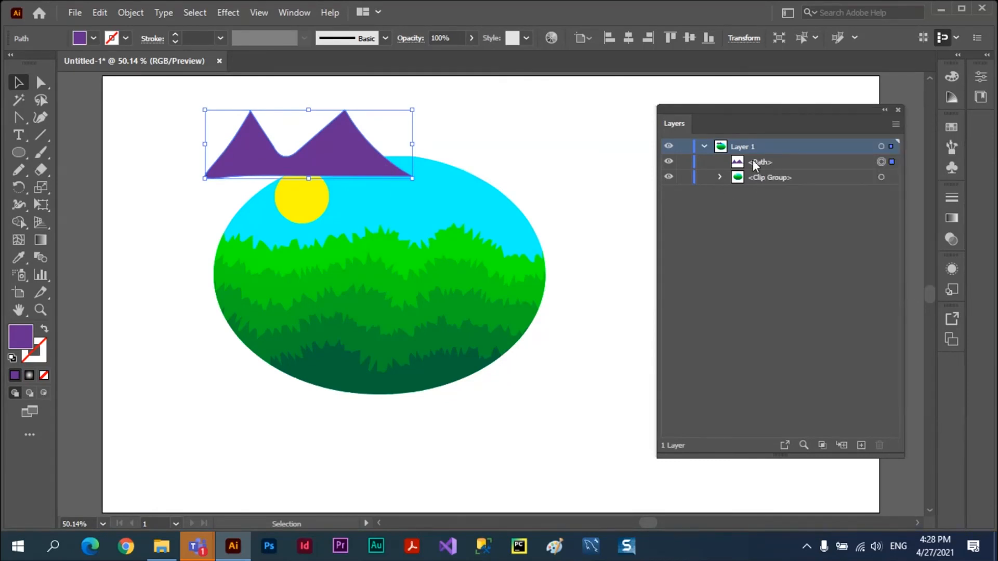
Expand the clip group and move the mountain path into it, directly beneath the clipping ellipse.
left_click(720, 178)
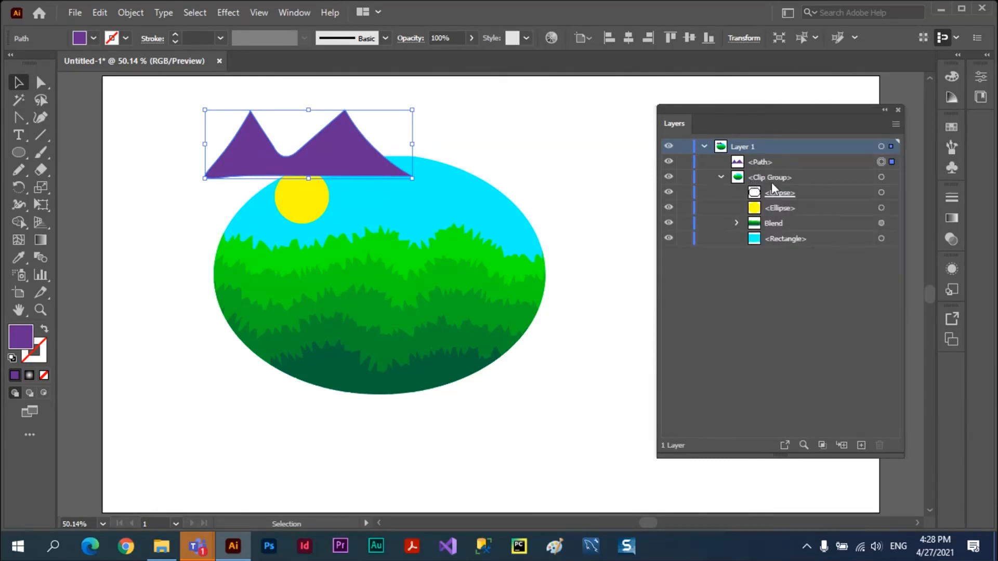
left_click(759, 161)
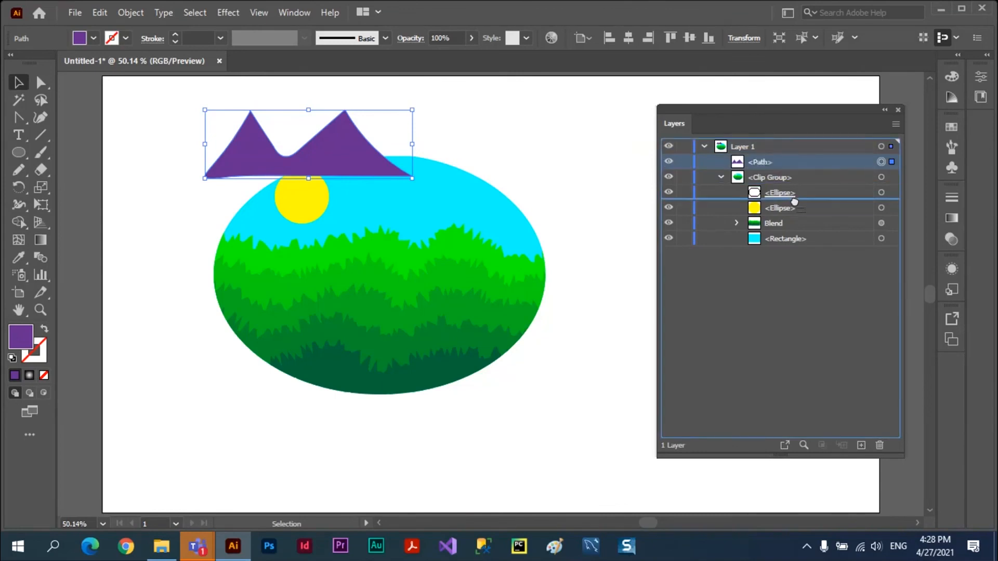
left_click_drag(794, 196, 791, 198)
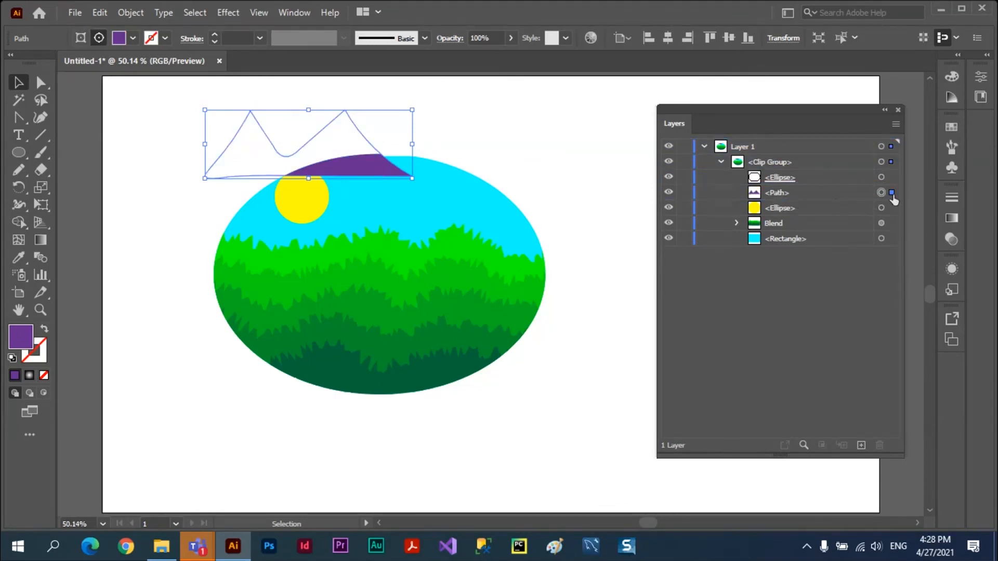
Select only the mountain path inside the clip group and move it beside the sun, over the grass's upper edge.
left_click_drag(357, 161, 363, 170)
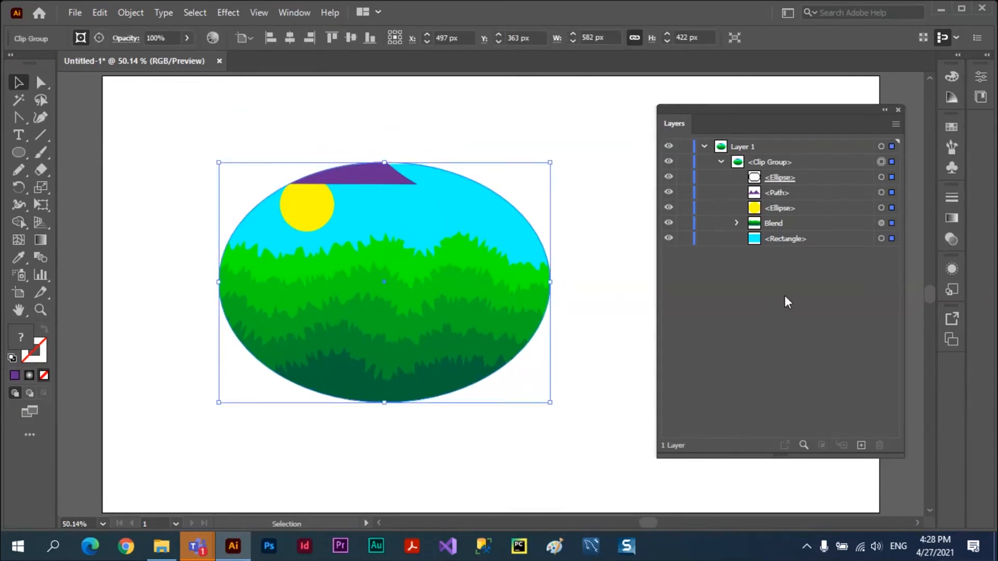
left_click(891, 193)
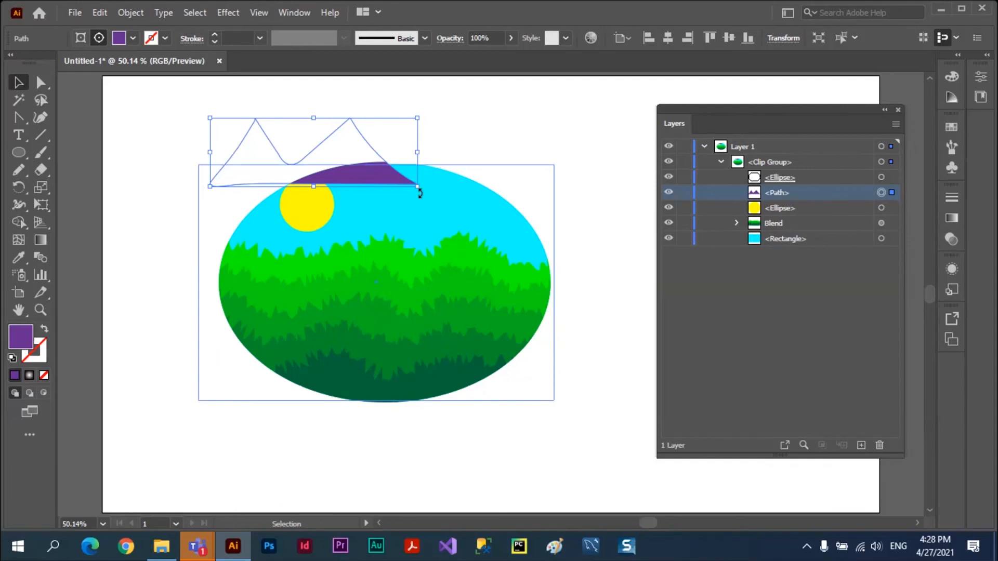
left_click_drag(398, 183, 524, 272)
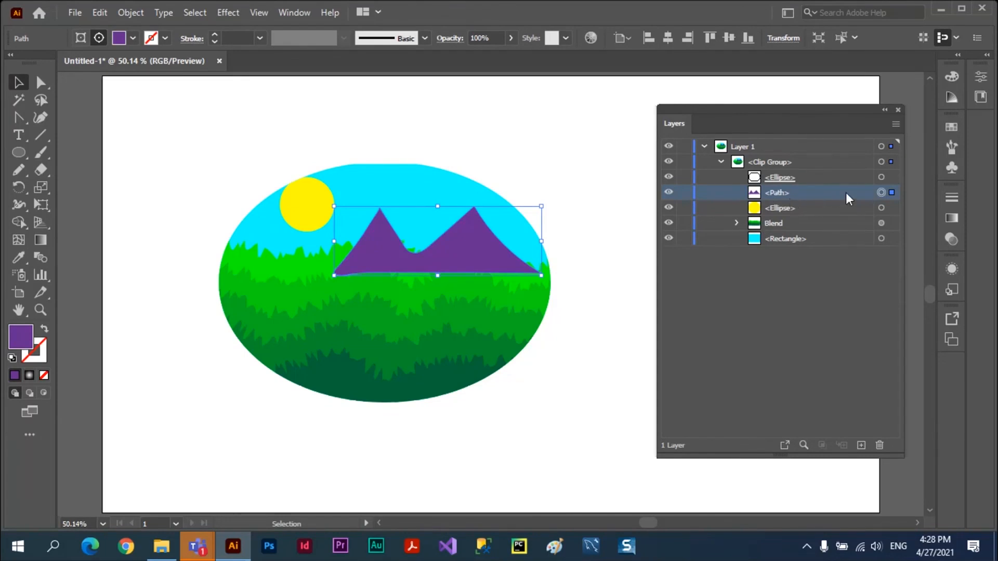
Reorder the mountain path below the grass blend and above the sky rectangle, and move the whole clip group slightly lower.
left_click_drag(846, 192, 846, 216)
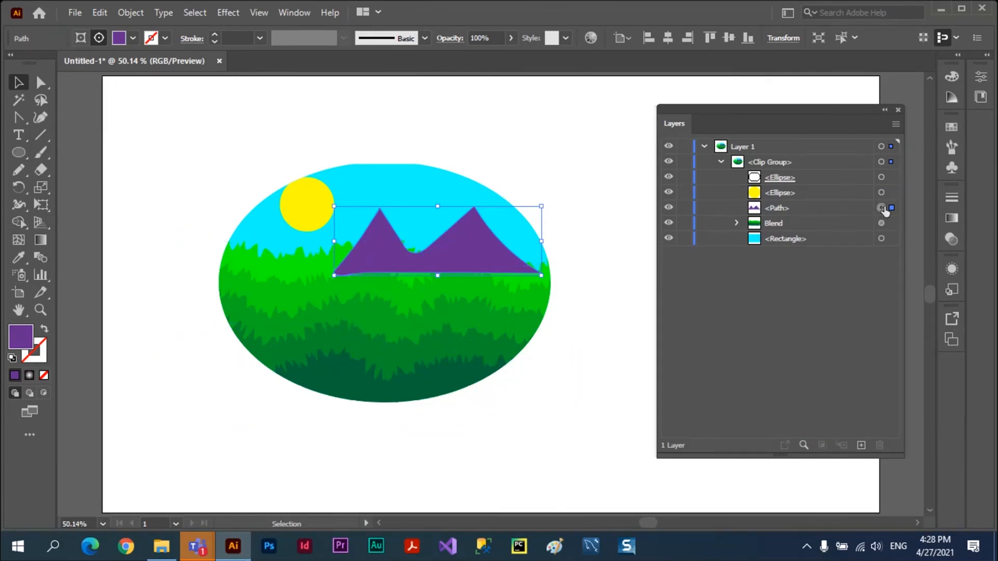
left_click(840, 206)
left_click_drag(840, 205, 838, 235)
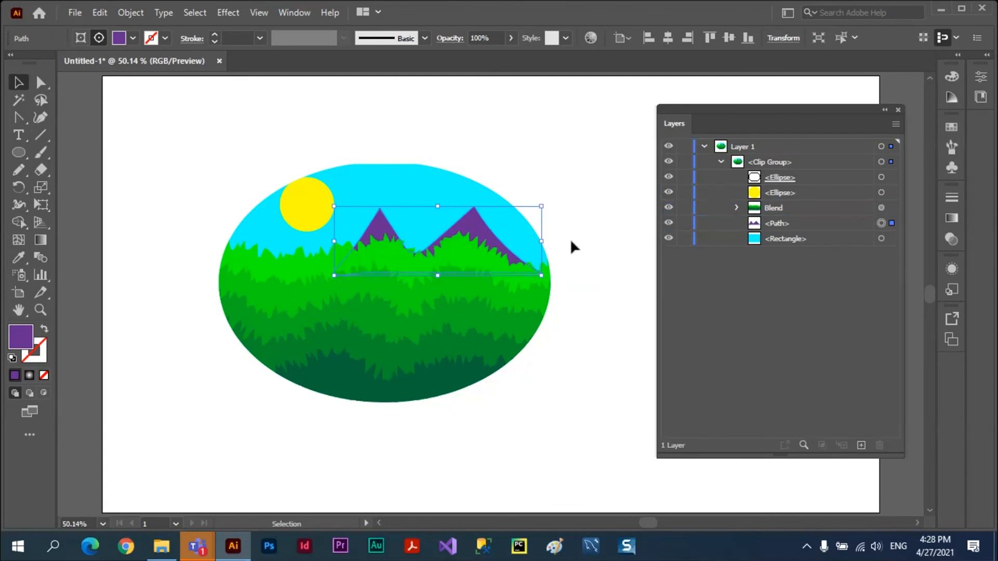
left_click(187, 183)
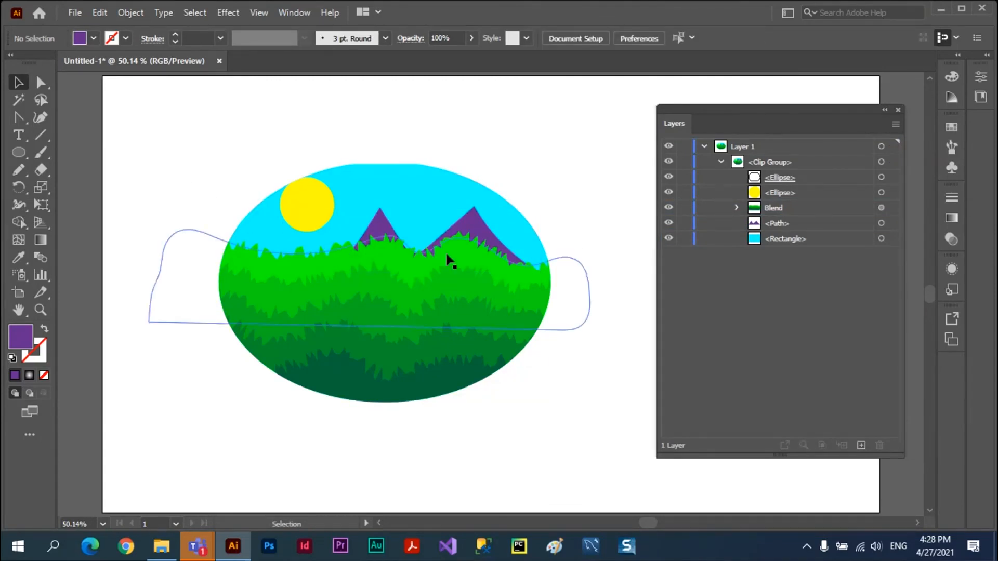
left_click_drag(445, 251, 438, 285)
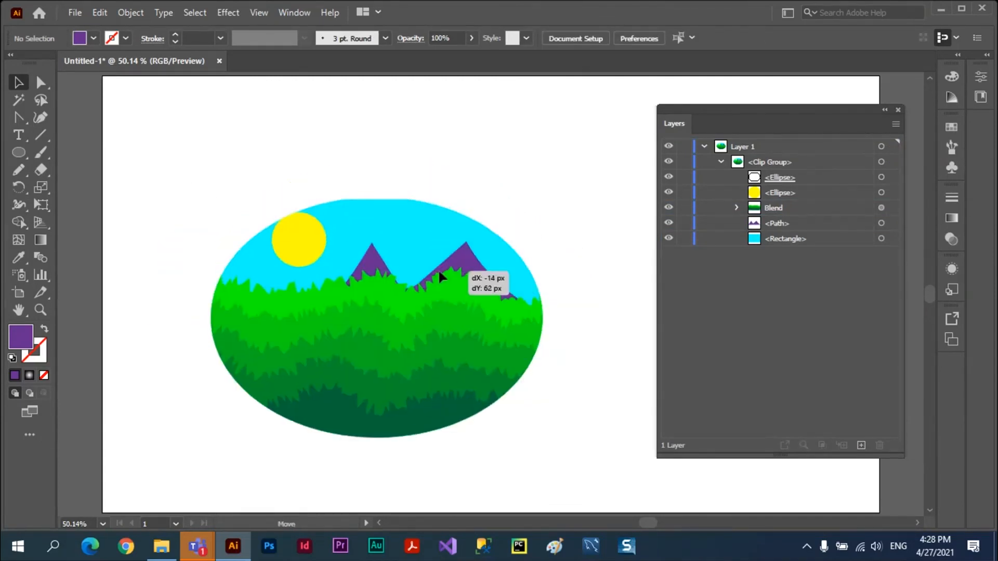
left_click(159, 167)
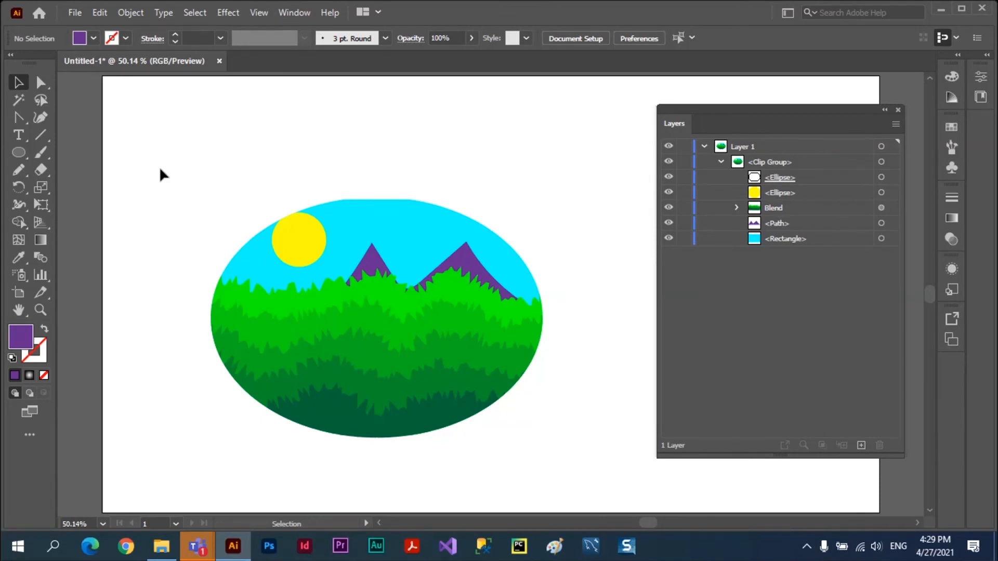
Switch to the Microsoft Teams meeting and stop its recording, confirming the stop.
key("alt+Tab")
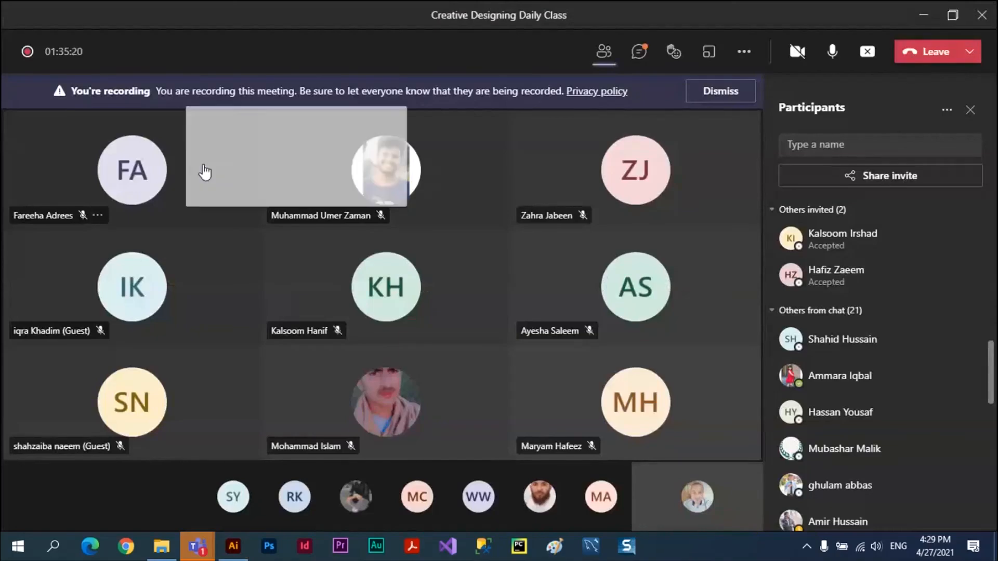
left_click(743, 51)
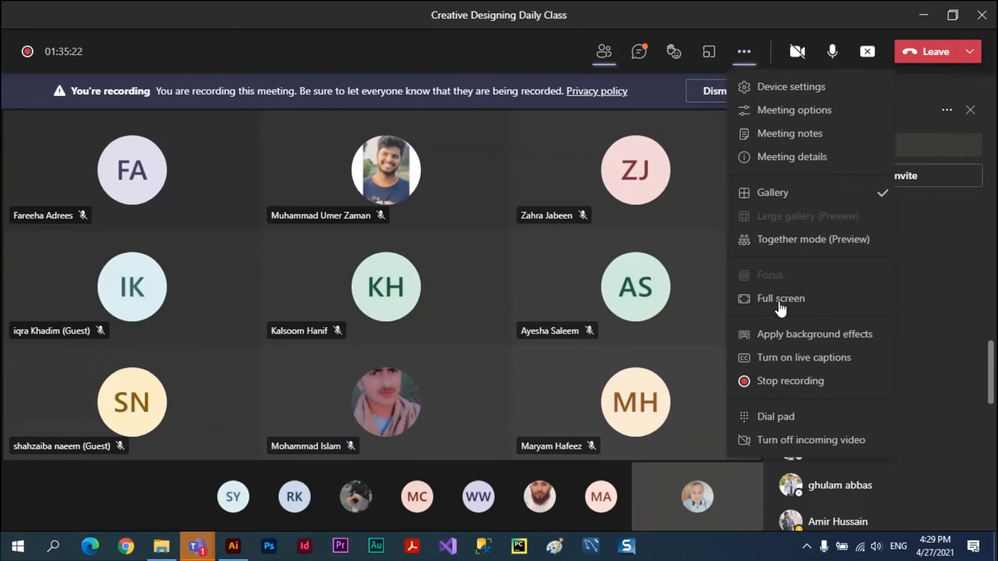
left_click(764, 385)
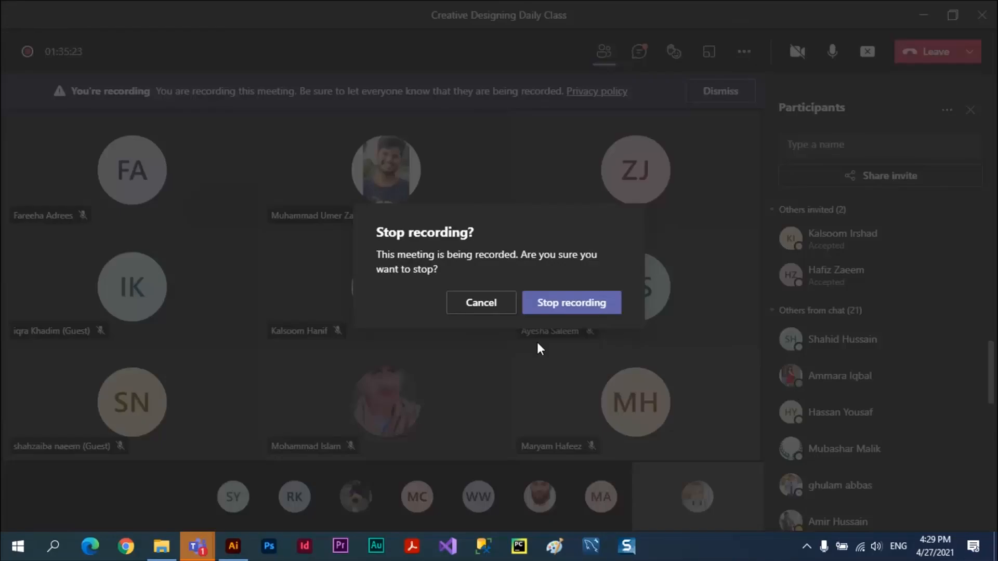
left_click(564, 304)
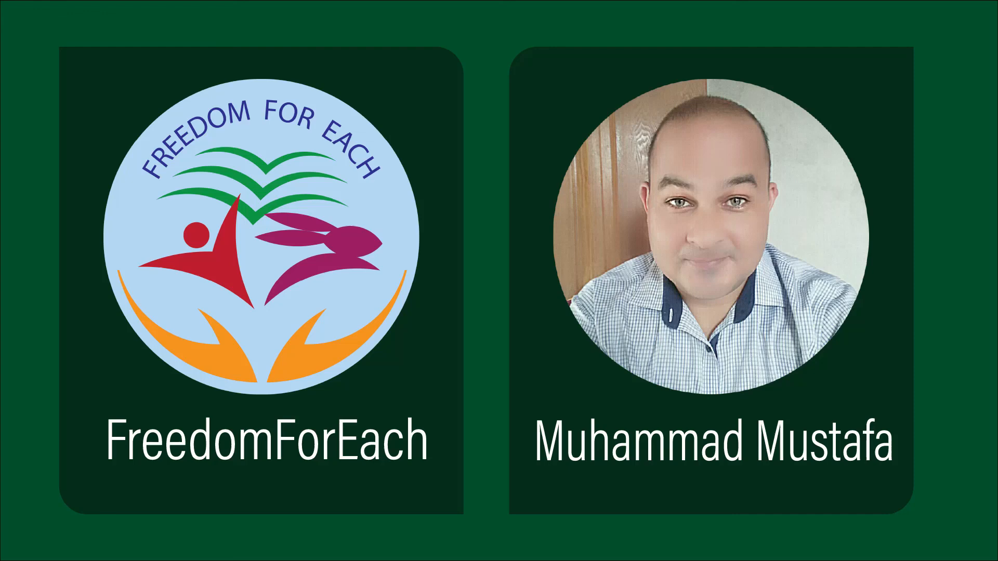